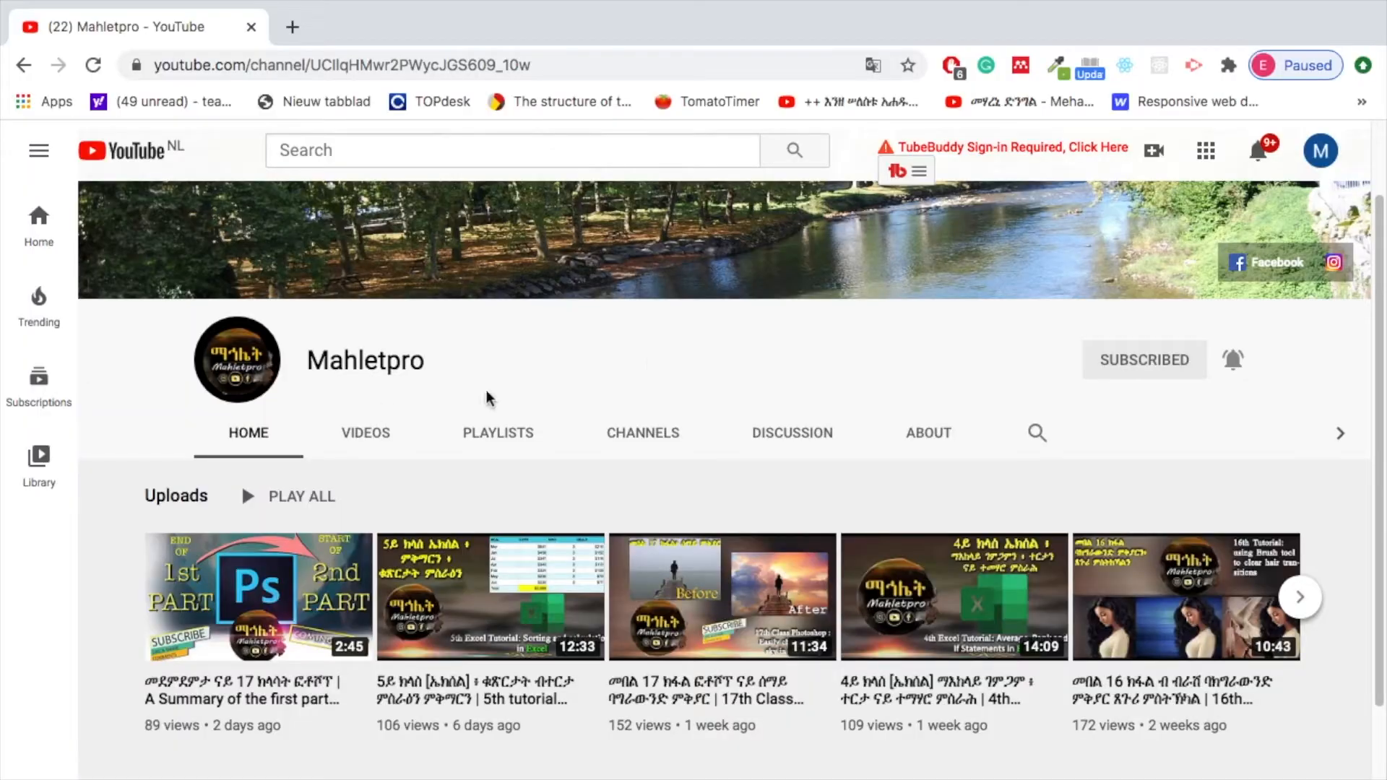
# Step: Look through the created playlists of the Mahletpro channel
pyautogui.click(496, 436)
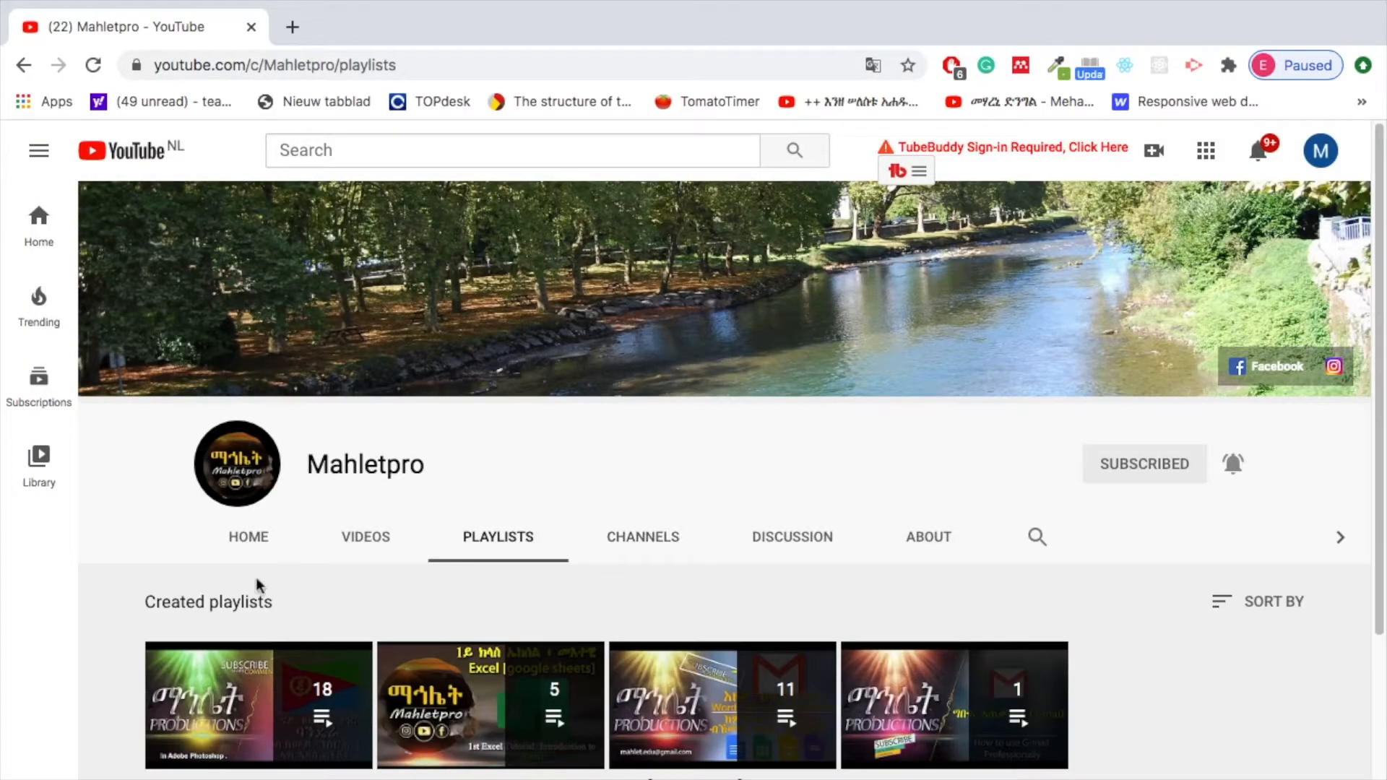
pyautogui.scroll(-1, 110, 605)
pyautogui.scroll(-3, 111, 606)
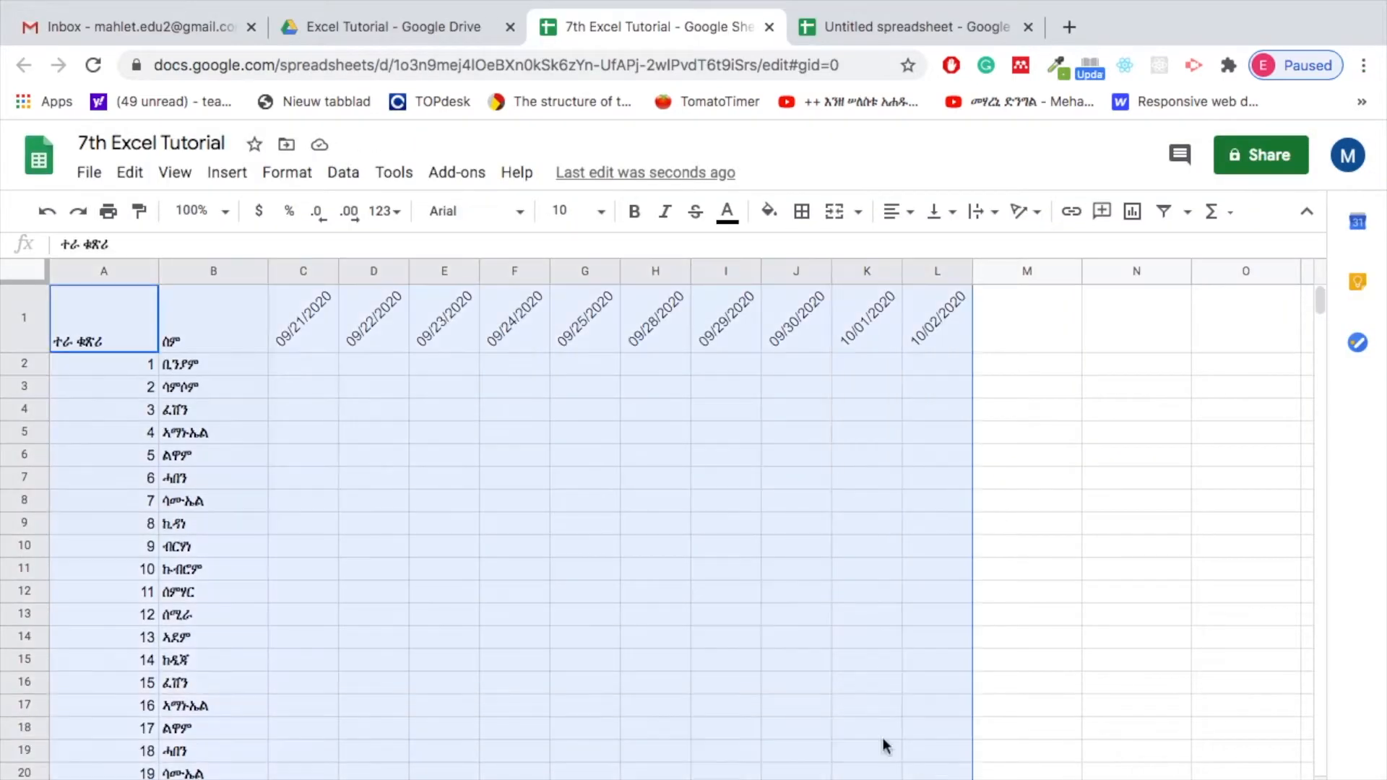
# Step: Apply the green alternating colors style with a header row to the whole attendance table from column A to L
pyautogui.moveTo(882, 744); pyautogui.dragTo(938, 769)
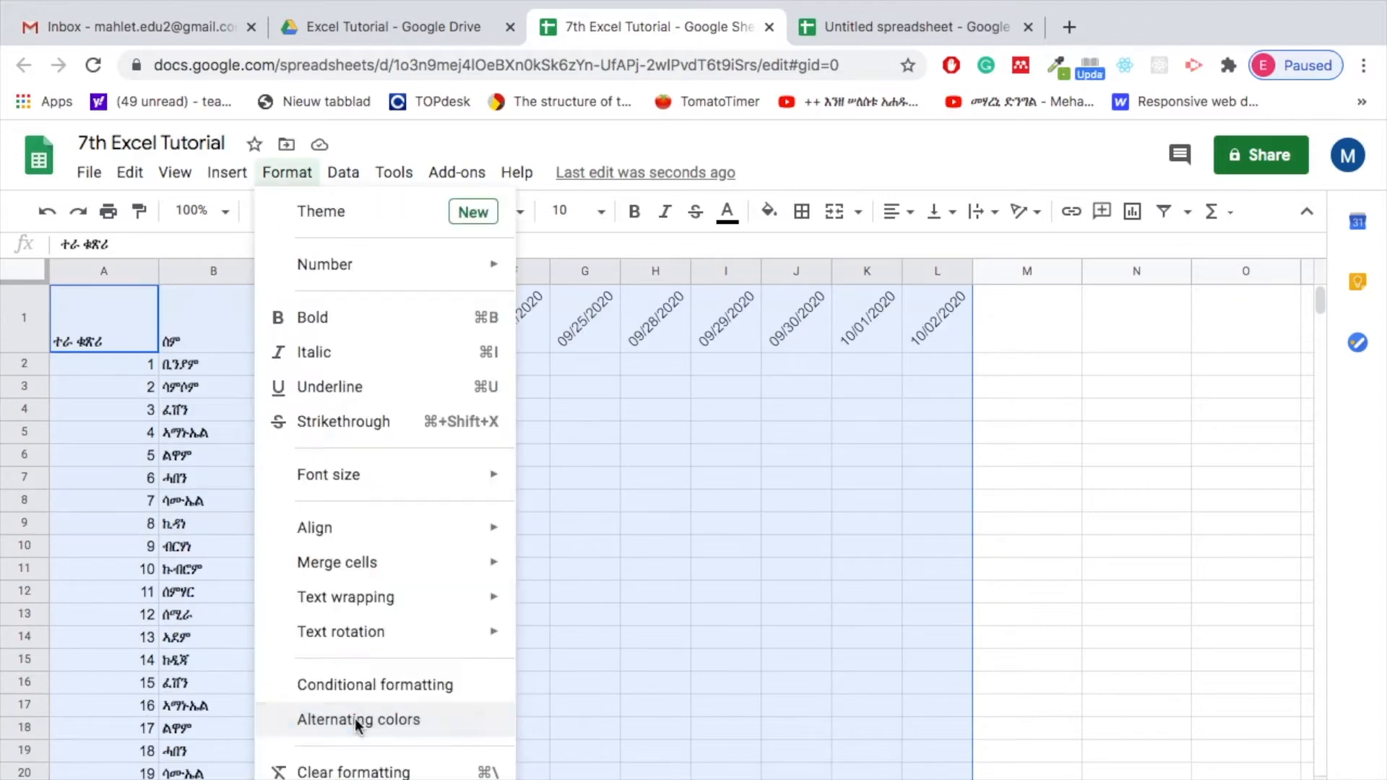
pyautogui.click(360, 718)
pyautogui.click(588, 501)
pyautogui.click(1177, 441)
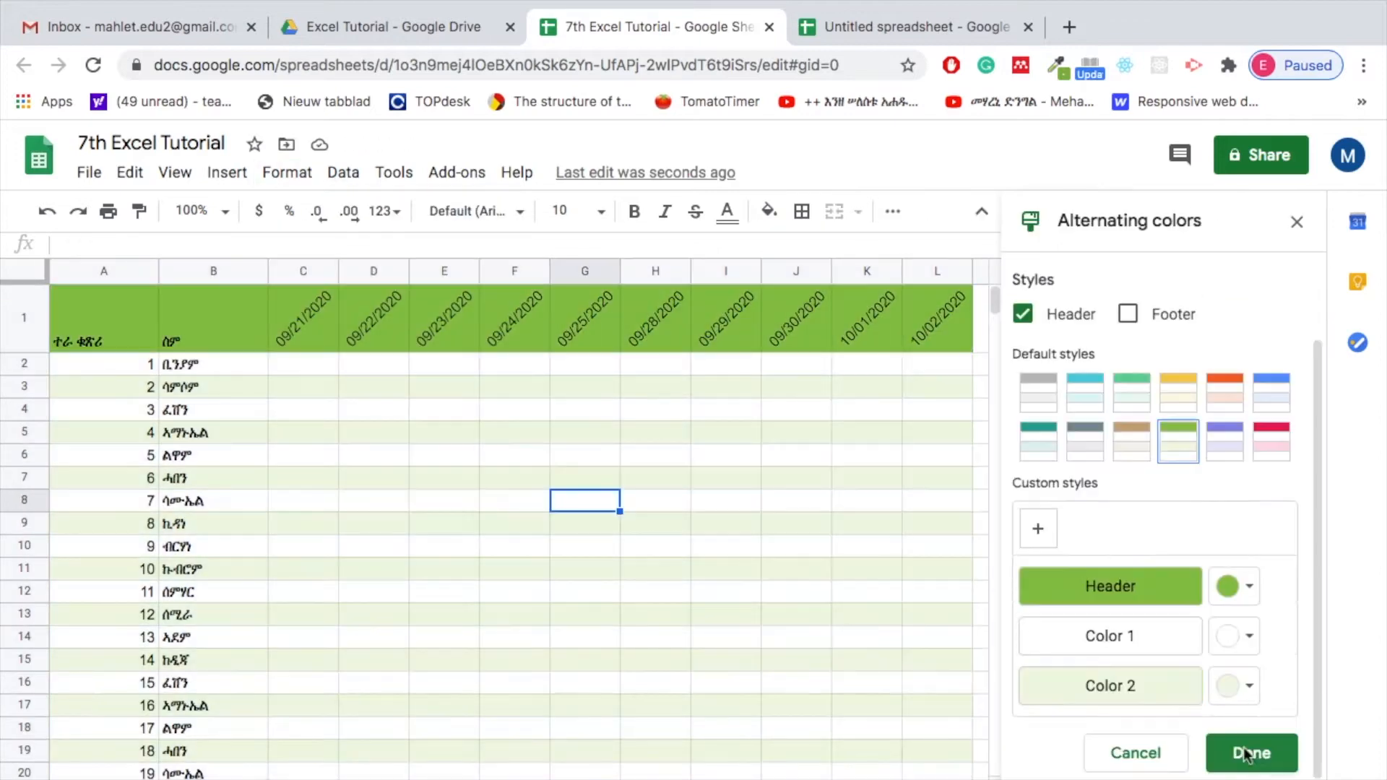
pyautogui.click(1251, 753)
# Step: Enter yes, yes and no in cells C2 to E2, and no in cell C11
pyautogui.click(295, 370)
pyautogui.write('yes')
pyautogui.press('Tab')
pyautogui.write('yes')
pyautogui.press('Tab')
pyautogui.write('no')
pyautogui.click(303, 570)
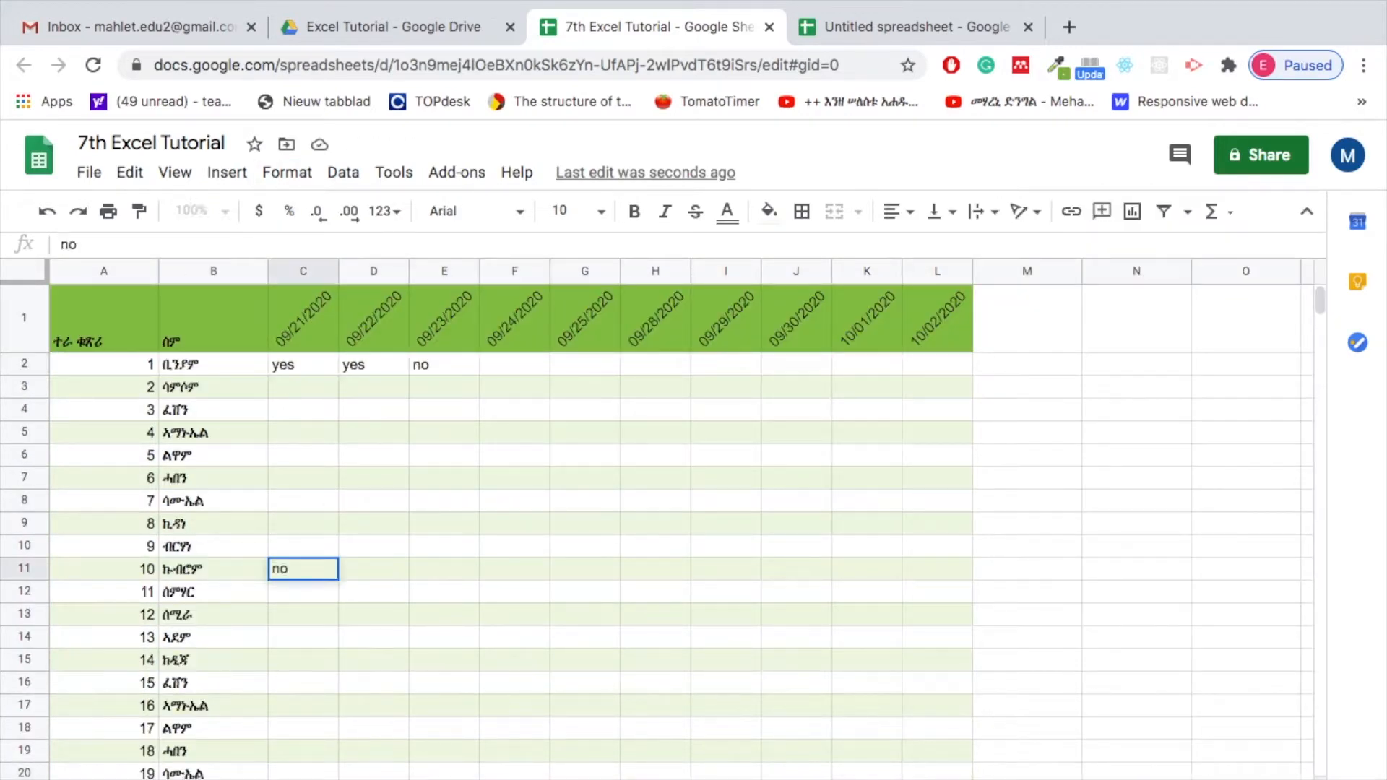
# Step: Enter yes in cell E7, no in cell H7 and yes in cell J13
pyautogui.click(384, 478)
pyautogui.click(446, 482)
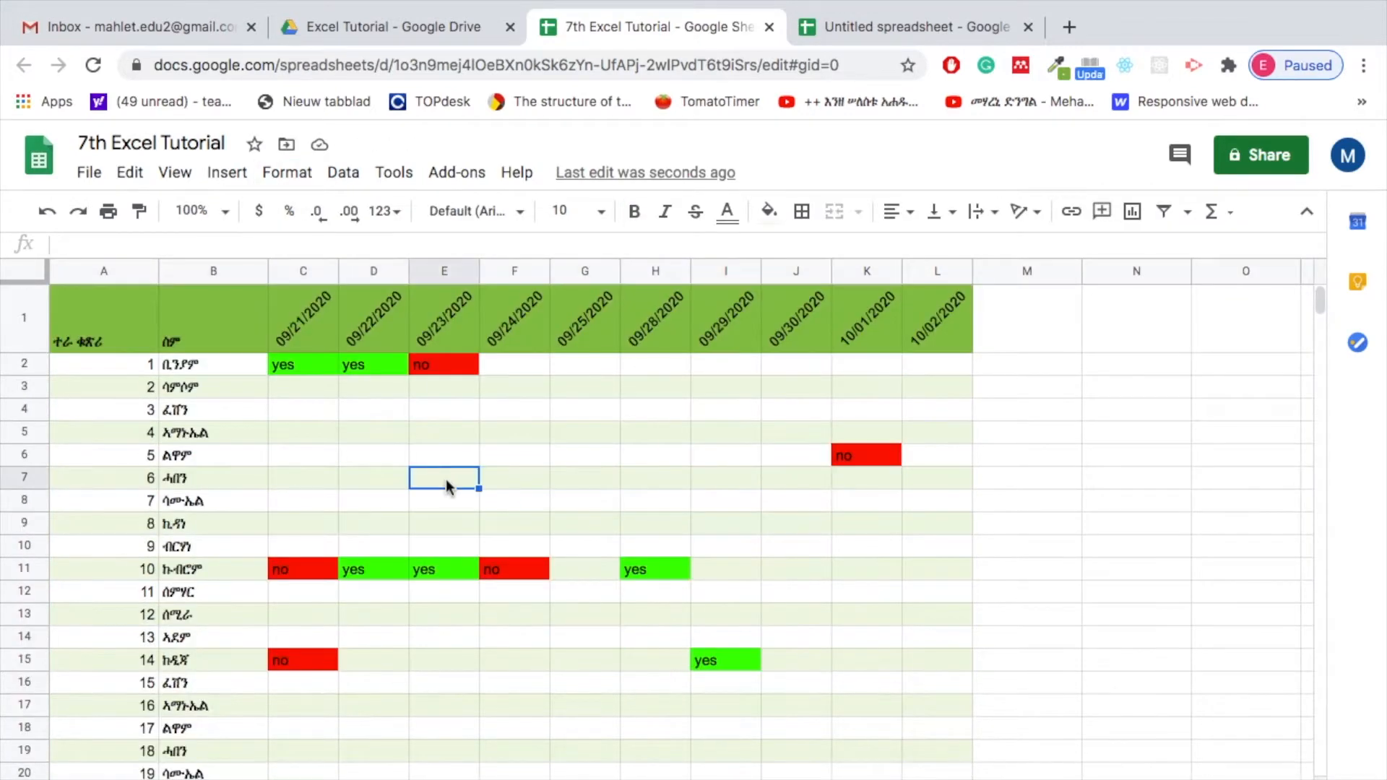
pyautogui.write('yes')
pyautogui.click(655, 478)
pyautogui.write('no')
pyautogui.click(797, 615)
pyautogui.write('yes')
pyautogui.press('Return')
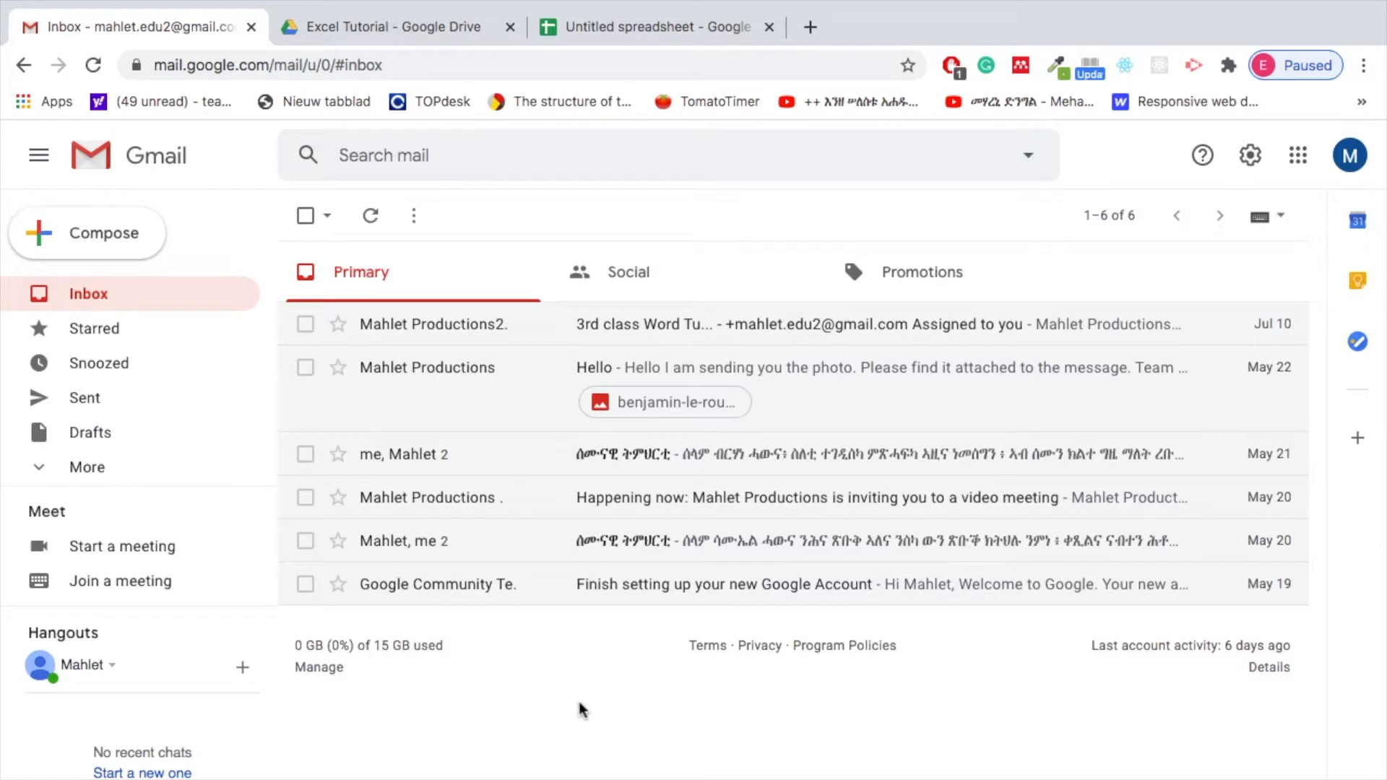
# Step: Switch to Google Drive and create a new Google Sheets spreadsheet in the Excel Tutorial folder
pyautogui.click(1314, 165)
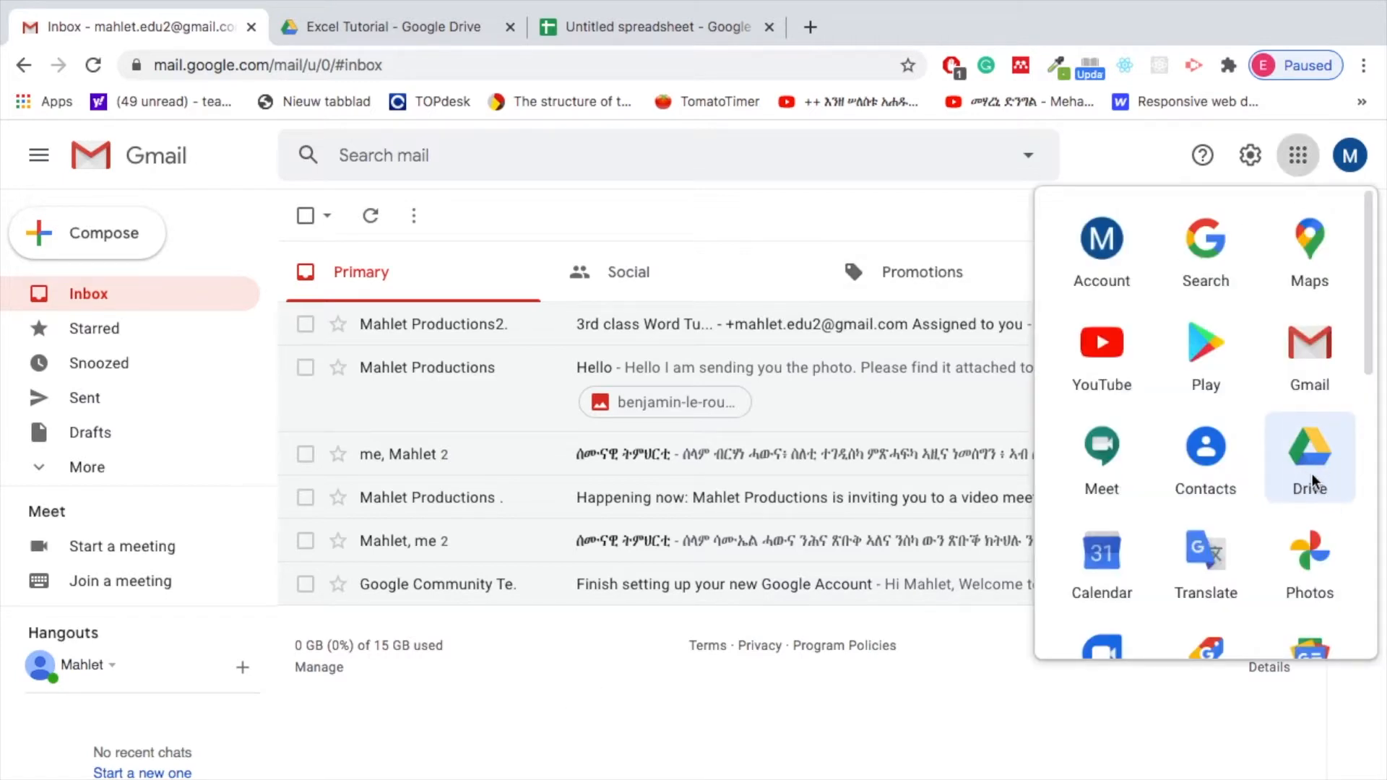
pyautogui.click(372, 28)
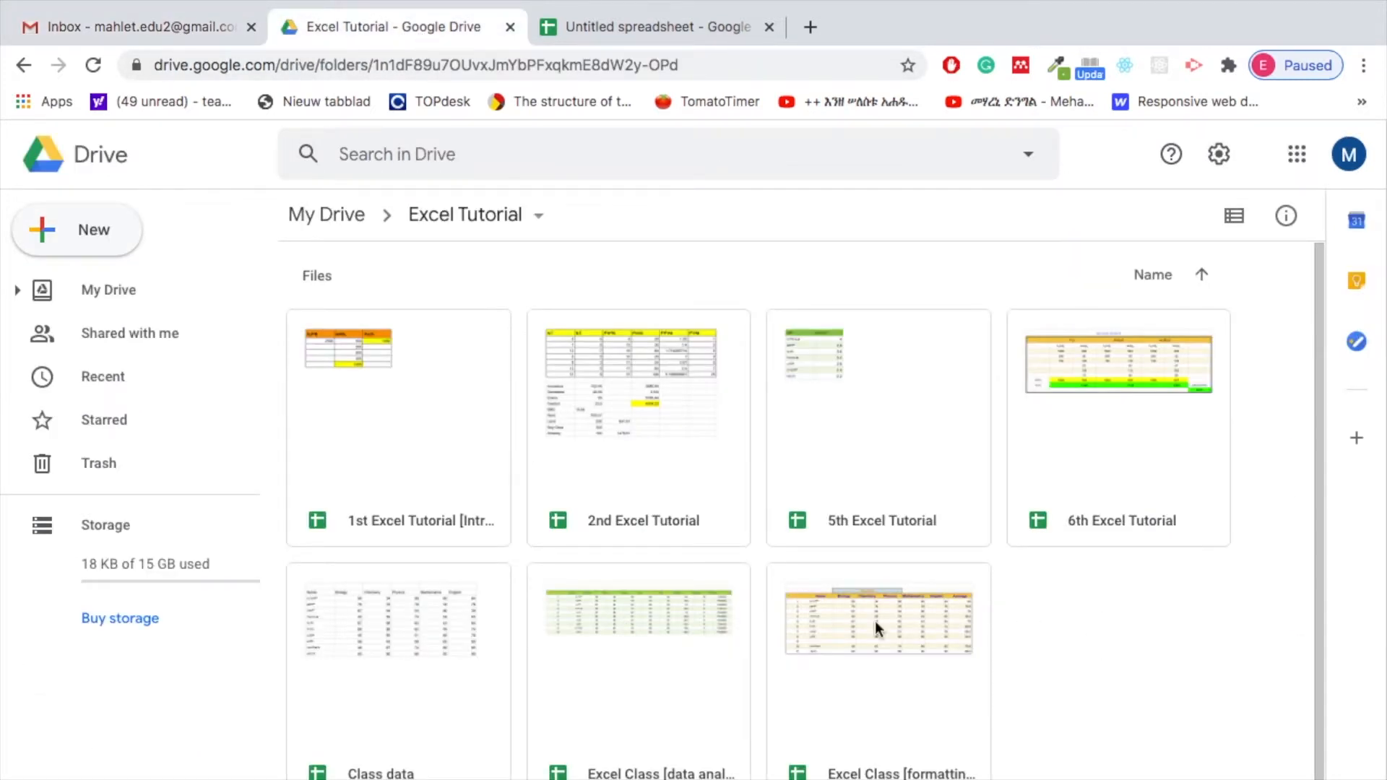
pyautogui.click(129, 232)
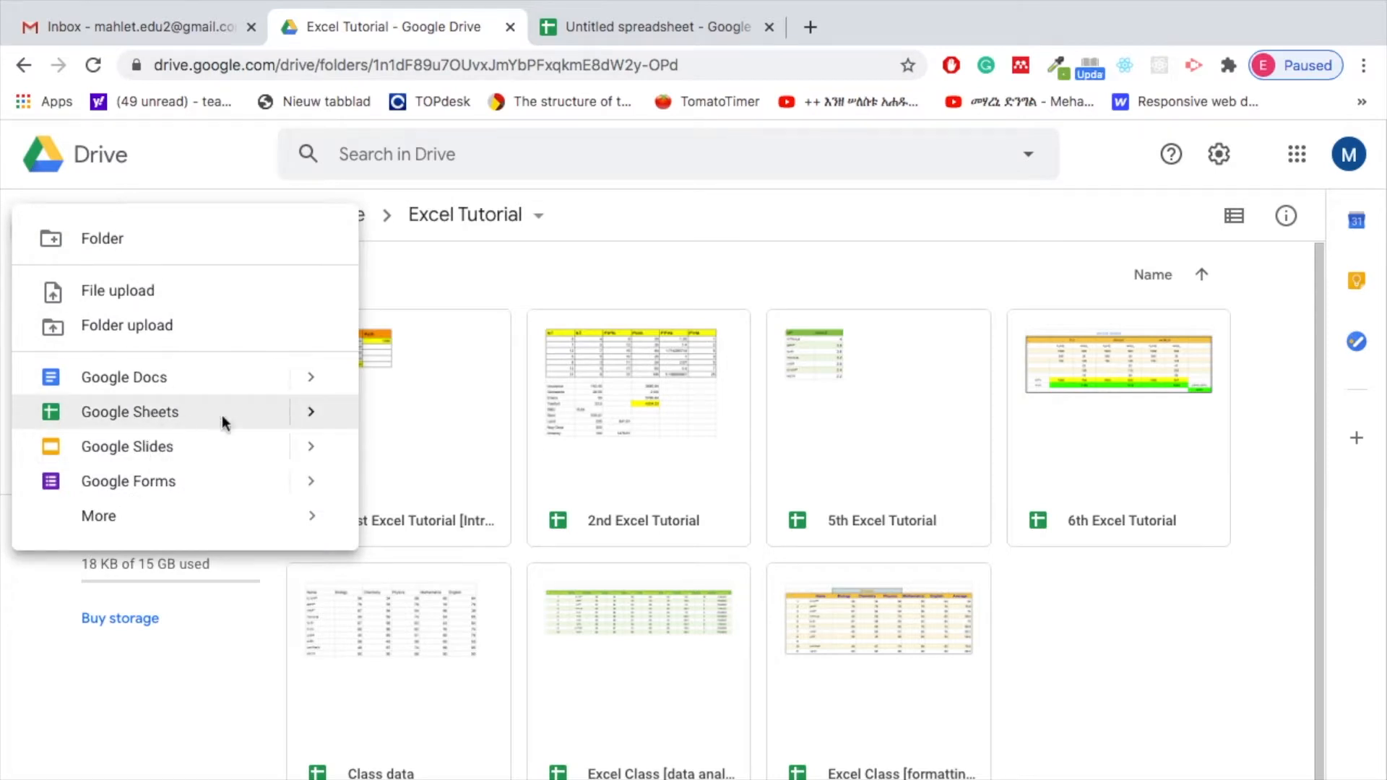
pyautogui.click(311, 414)
pyautogui.click(438, 442)
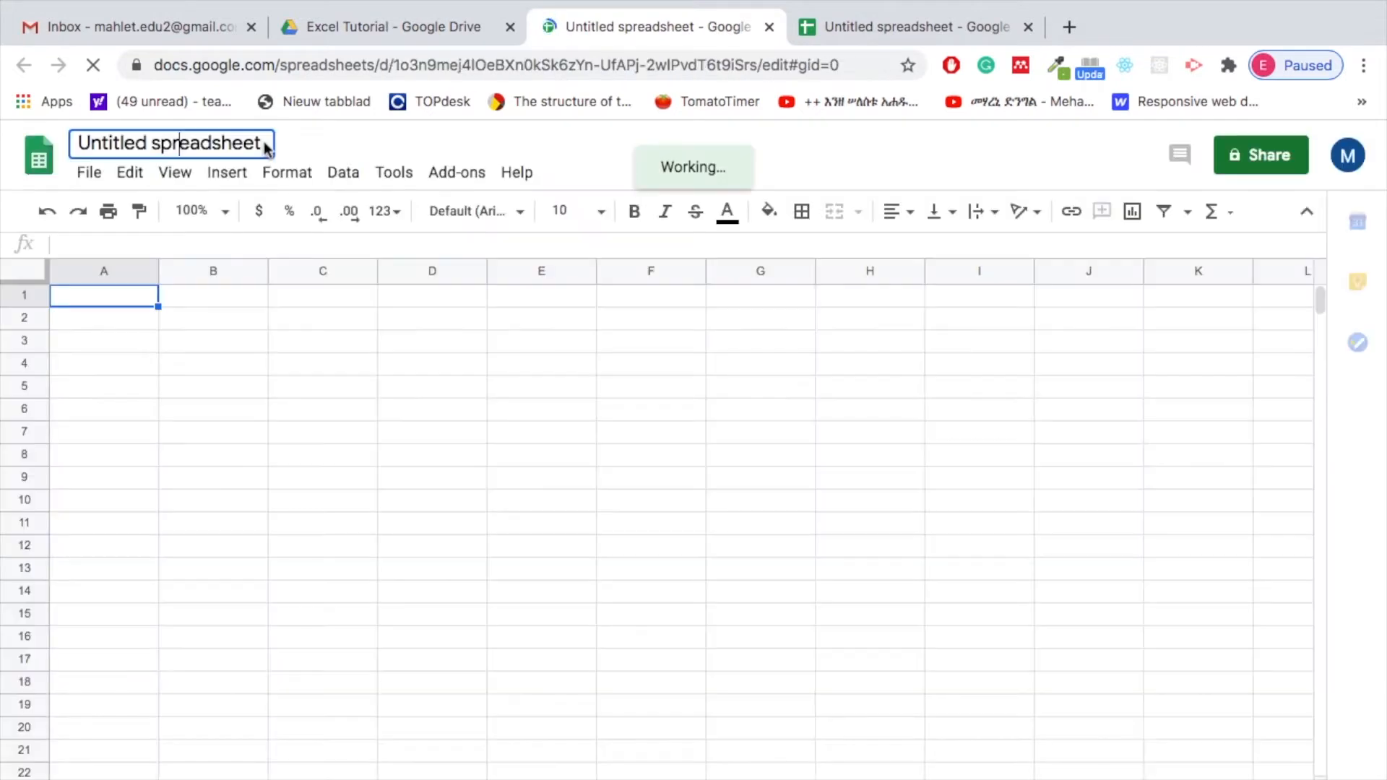
pyautogui.moveTo(263, 145); pyautogui.dragTo(48, 149)
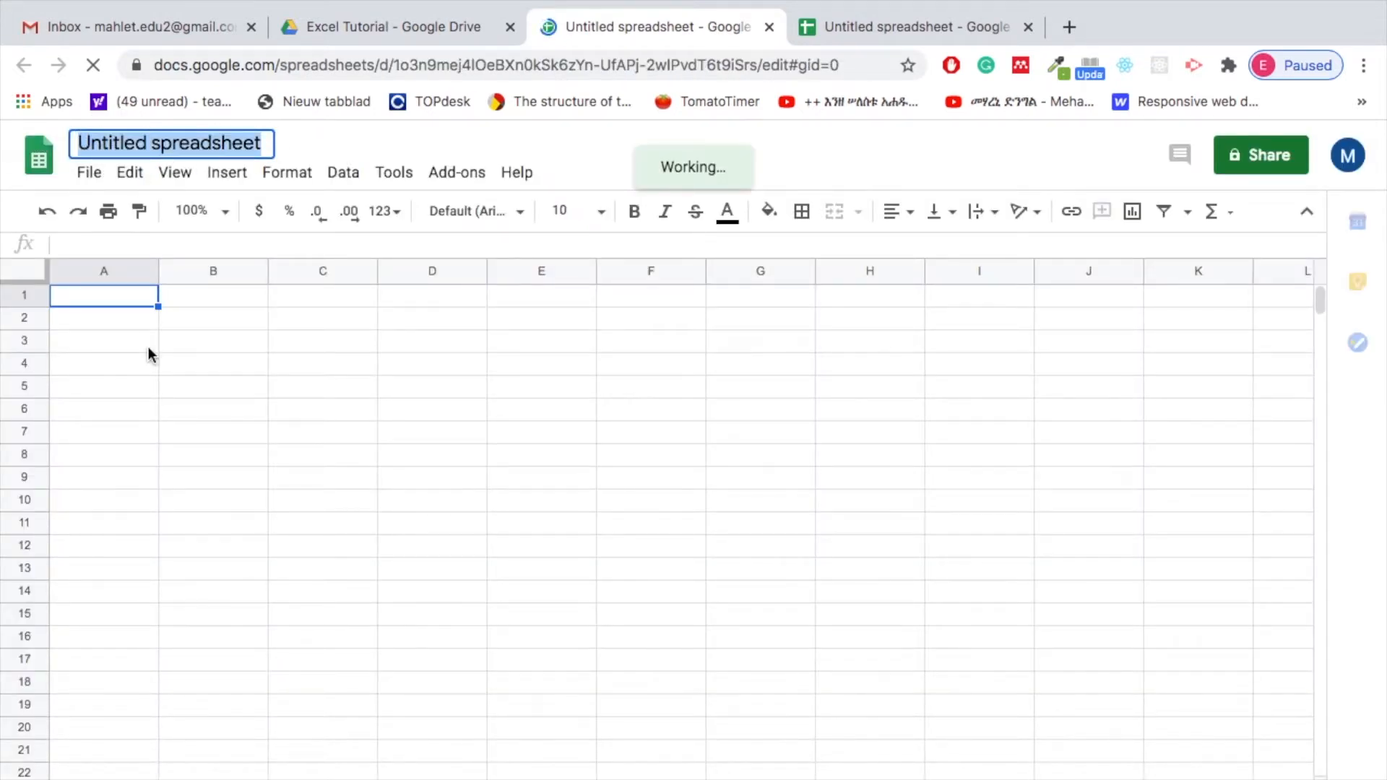
pyautogui.write('7th ')
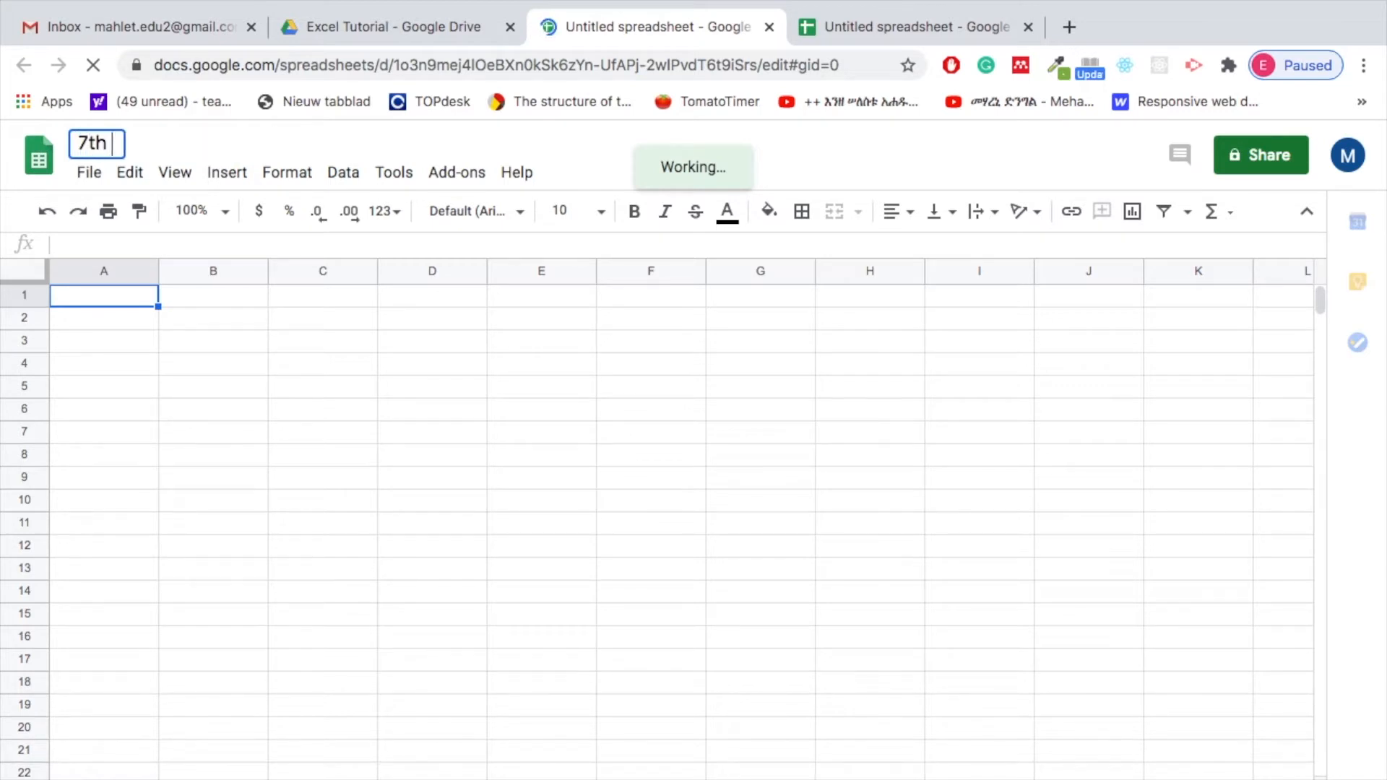
pyautogui.write('Excel')
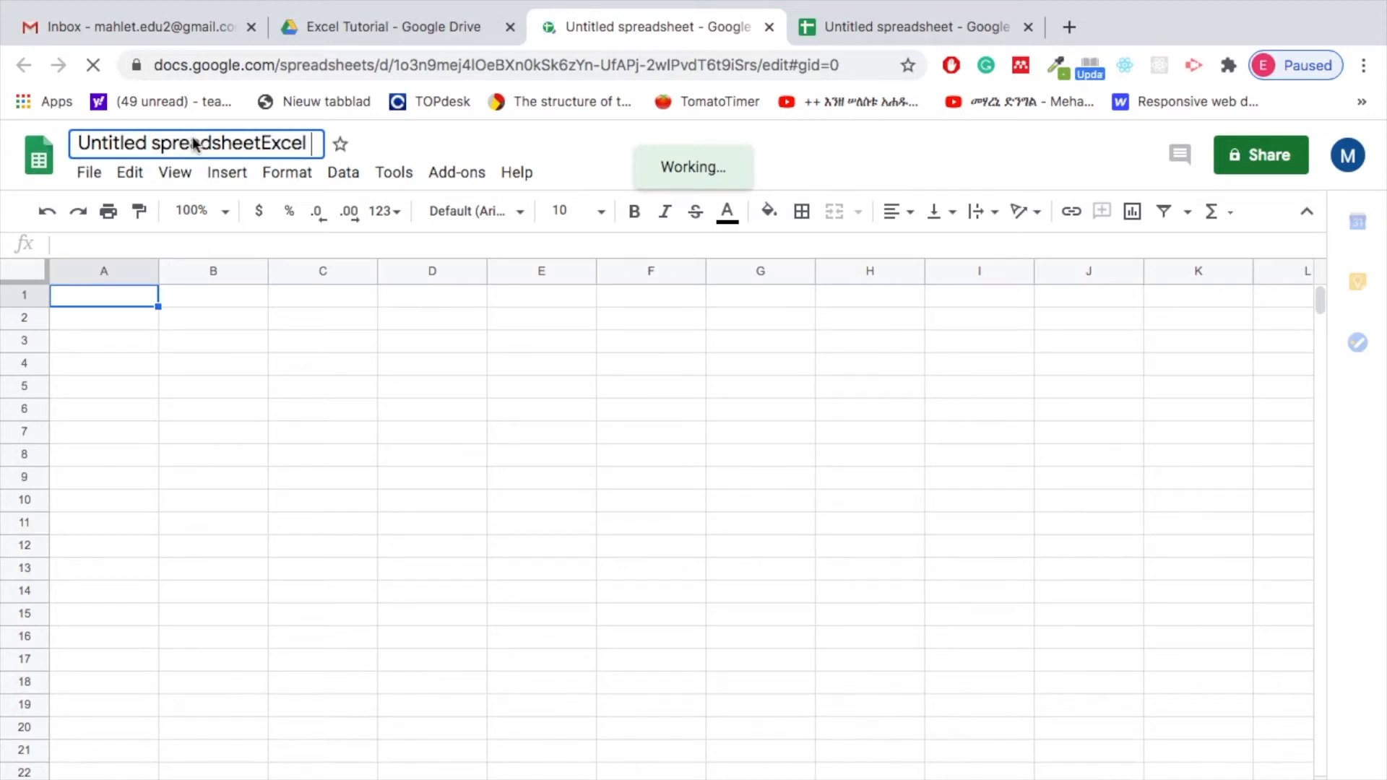
pyautogui.tripleClick(193, 143)
pyautogui.press('BackSpace')
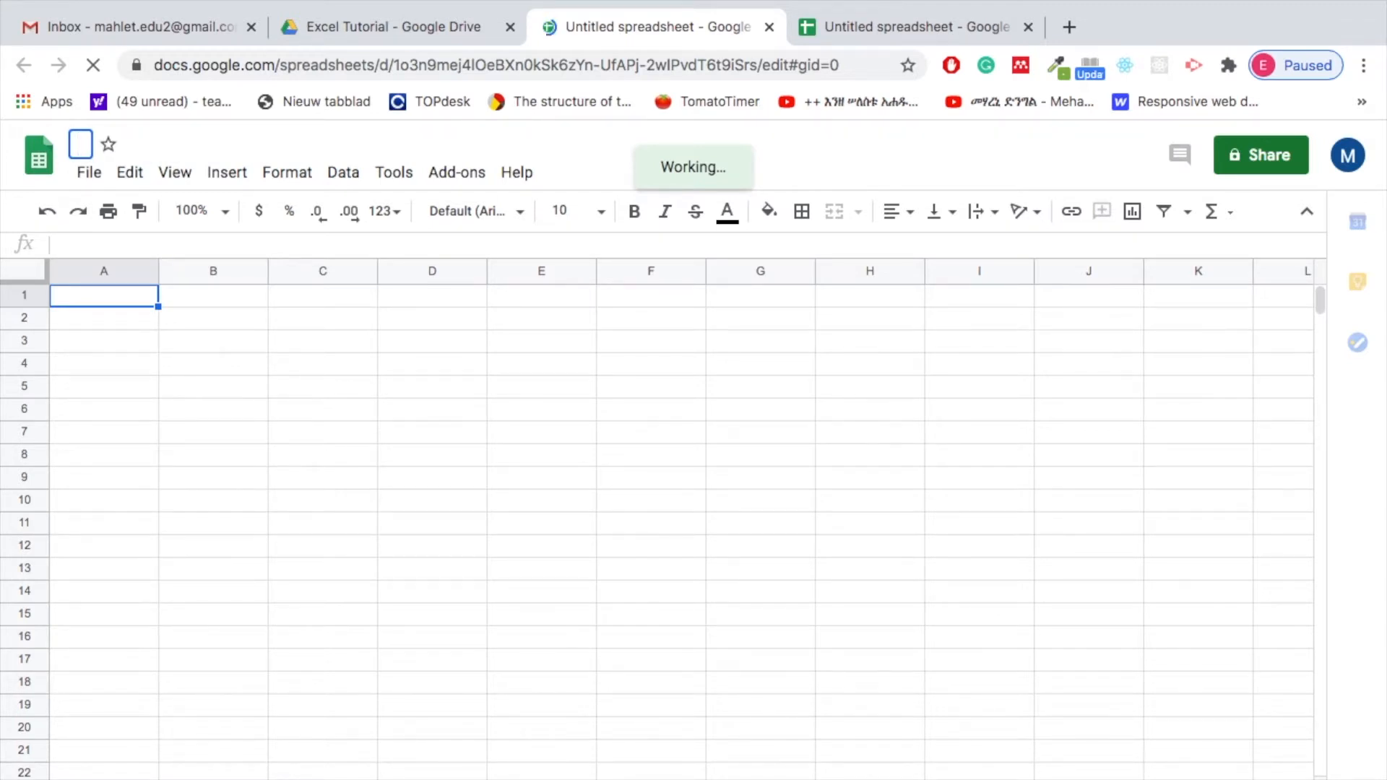
pyautogui.write('7th')
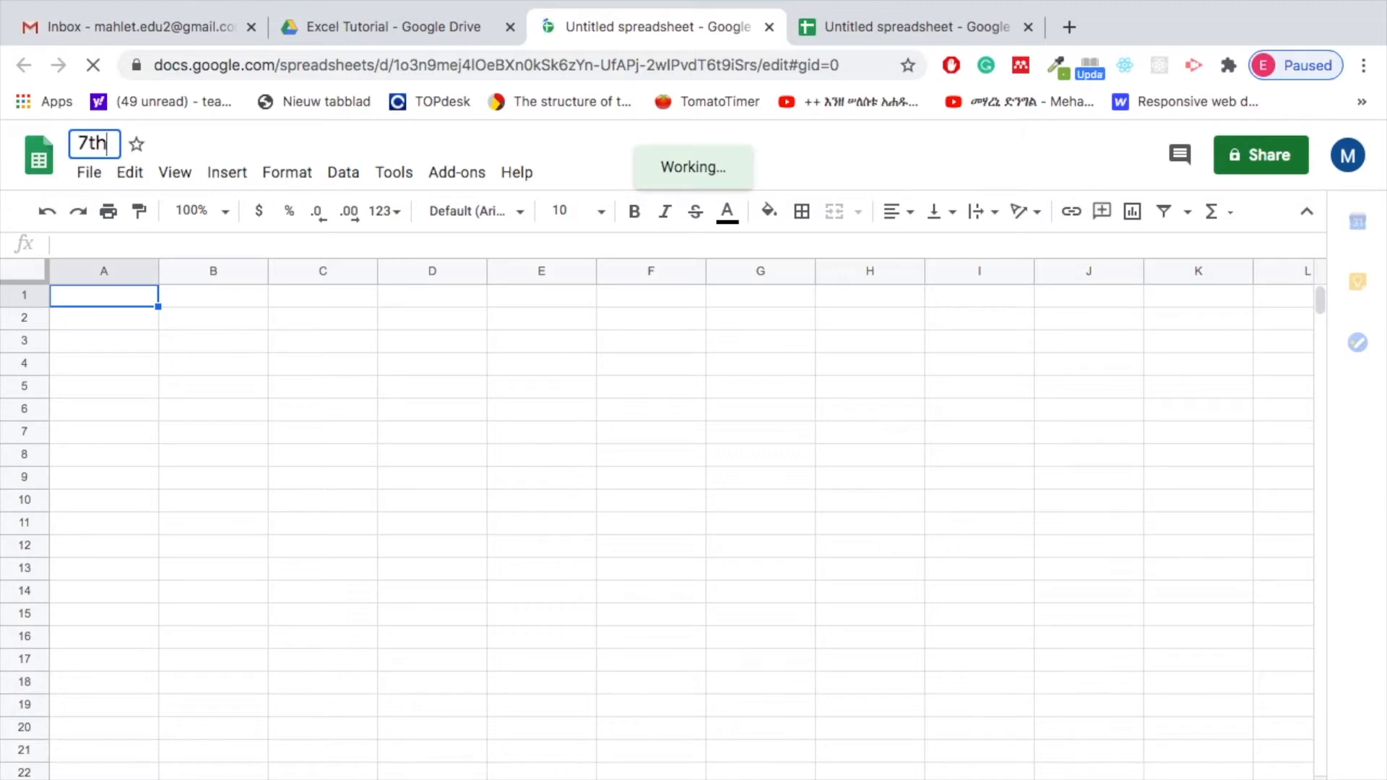
pyautogui.write(' Excel To')
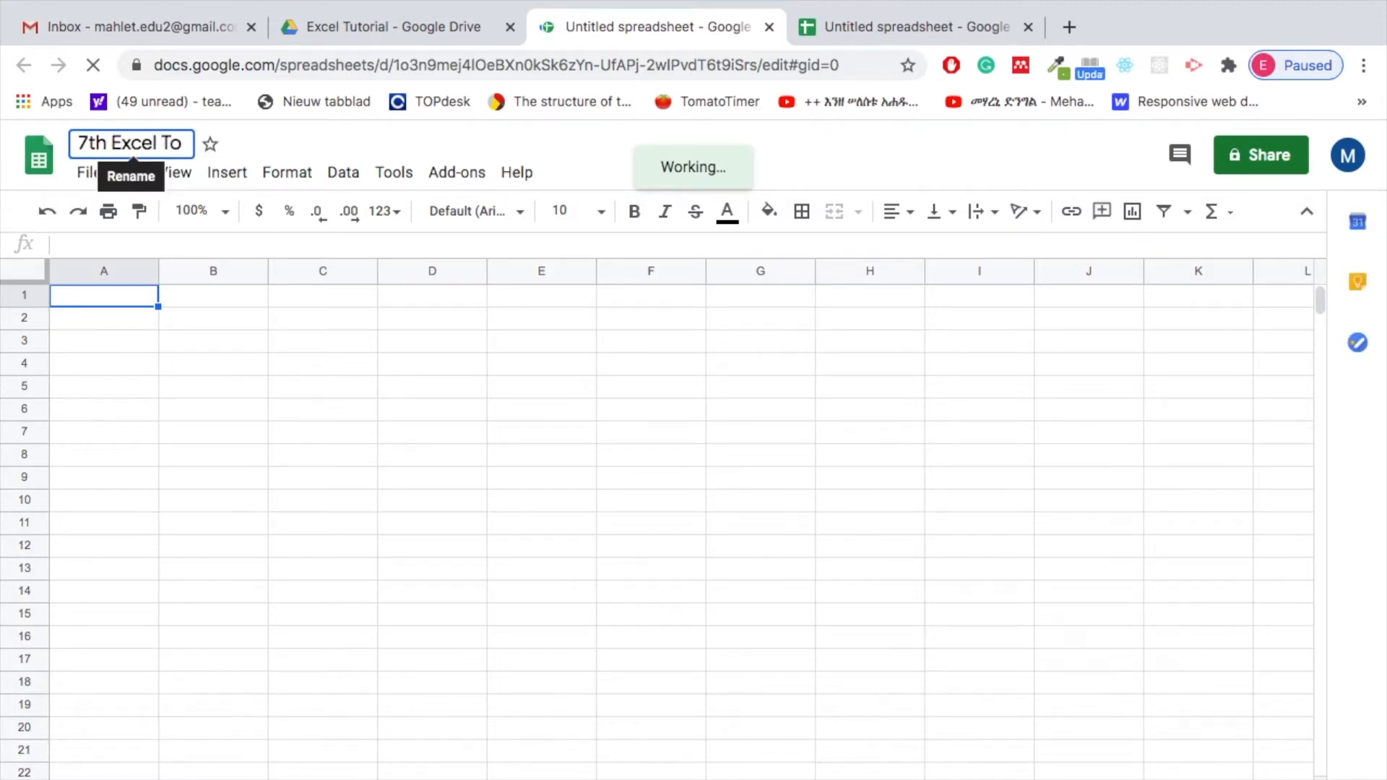
pyautogui.write('t')
pyautogui.press('BackSpace')
pyautogui.press('BackSpace')
pyautogui.write('u')
pyautogui.press('BackSpace')
pyautogui.press('BackSpace')
pyautogui.press('BackSpace')
pyautogui.press('BackSpace')
pyautogui.press('BackSpace')
pyautogui.press('BackSpace')
pyautogui.press('BackSpace')
pyautogui.press('BackSpace')
pyautogui.press('BackSpace')
pyautogui.press('BackSpace')
pyautogui.press('BackSpace')
pyautogui.press('BackSpace')
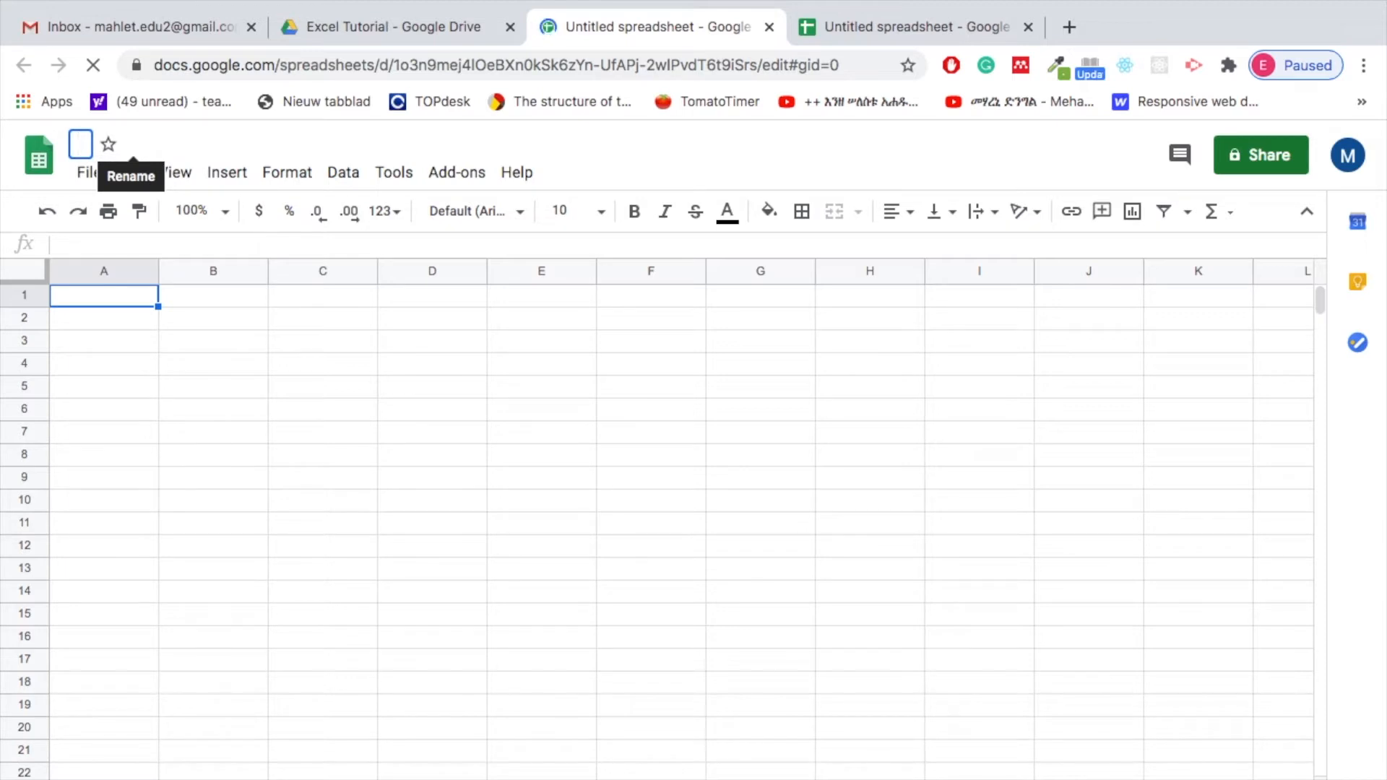
# Step: Rename the new spreadsheet as "7th Excel Tutorial" and select cell A1
pyautogui.write('7th Excel To')
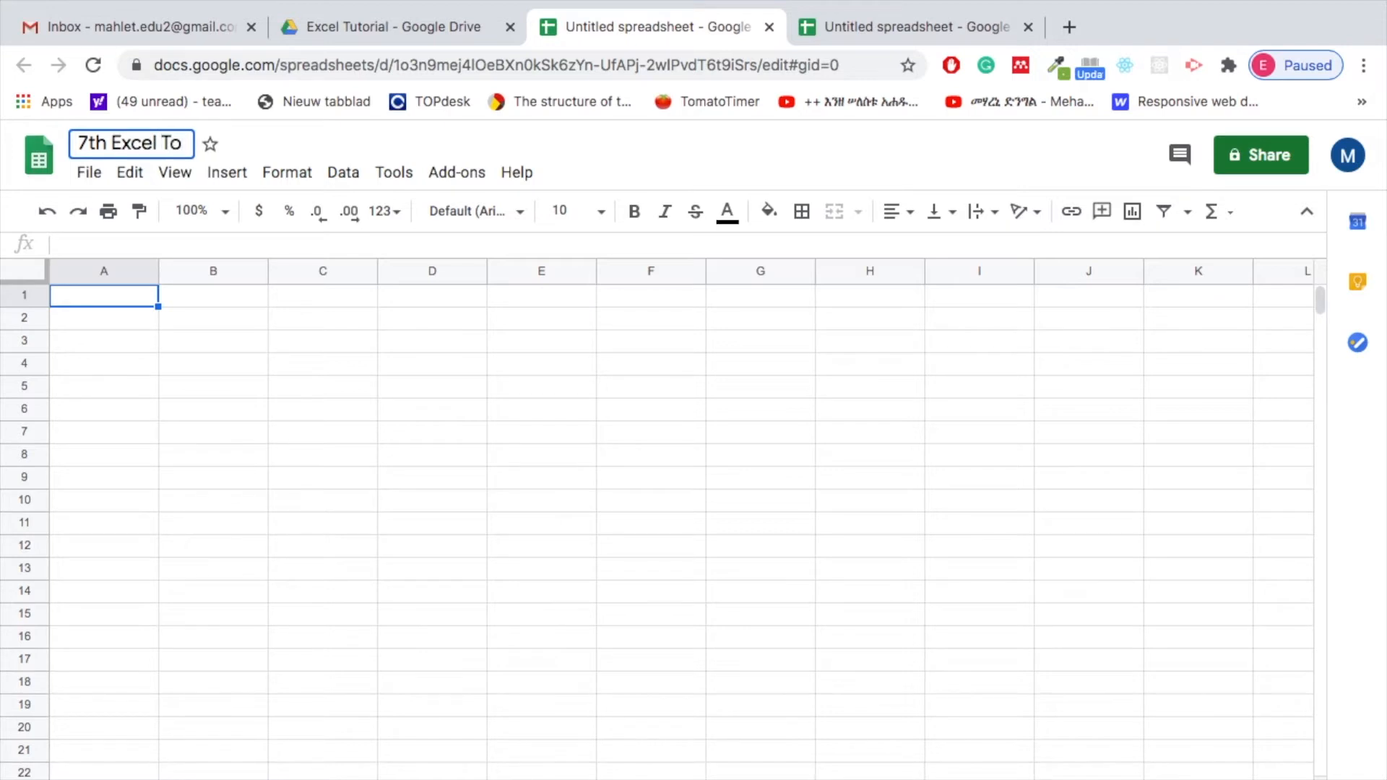
pyautogui.press('BackSpace')
pyautogui.write('utorial')
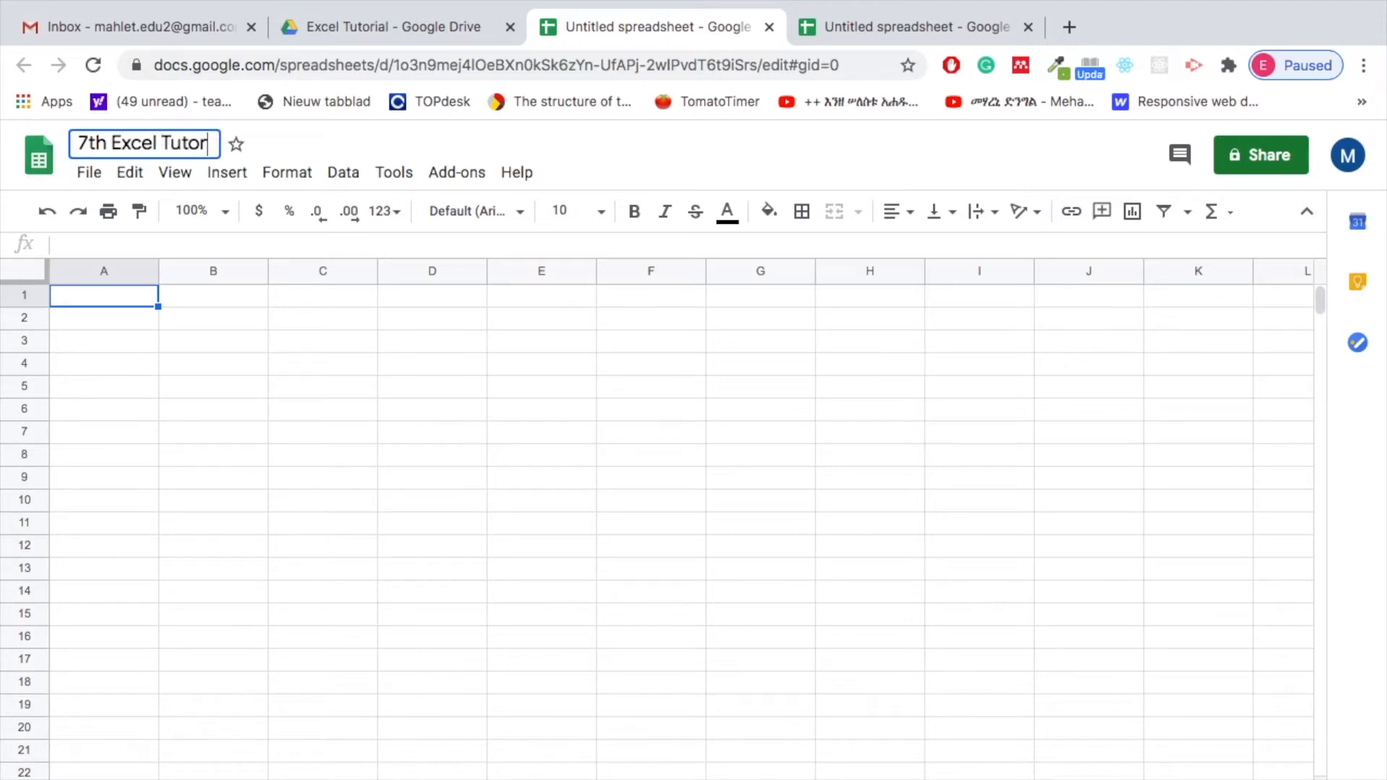
pyautogui.click(115, 301)
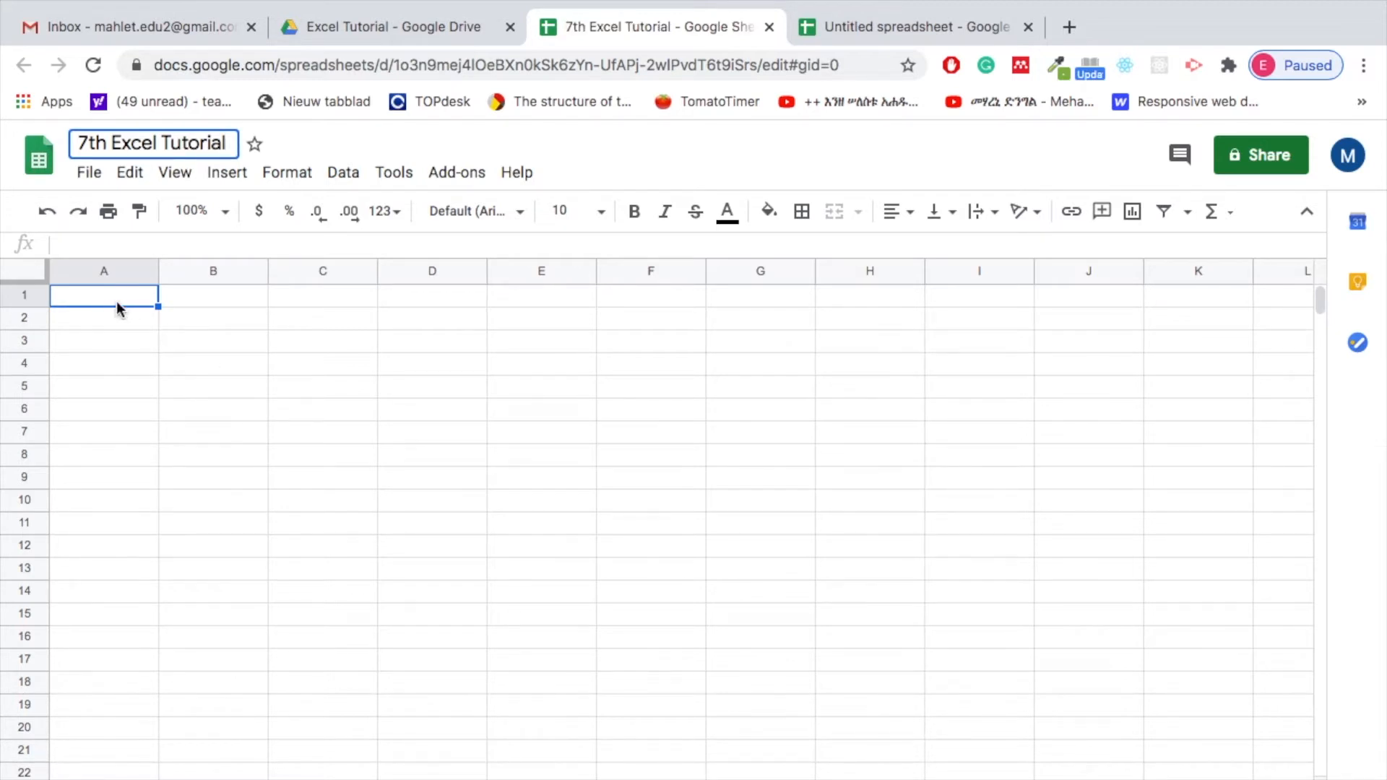
pyautogui.click(116, 296)
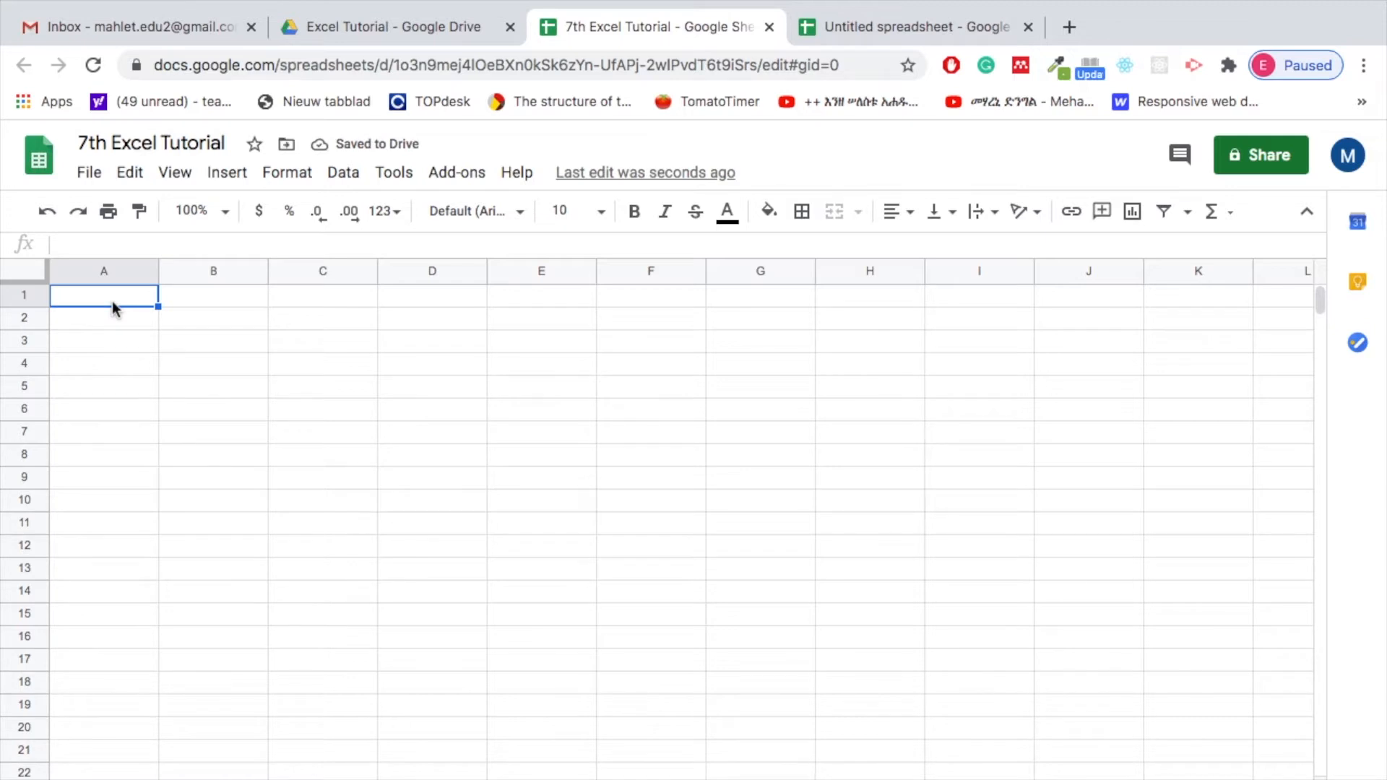
# Step: Copy the data in columns A to C of the untitled spreadsheet and paste it at cell A1 of the 7th Excel Tutorial spreadsheet
pyautogui.click(874, 32)
pyautogui.moveTo(102, 300); pyautogui.dragTo(307, 758)
pyautogui.scroll(1, 292, 595)
pyautogui.scroll(-3, 224, 600)
pyautogui.scroll(3, 242, 578)
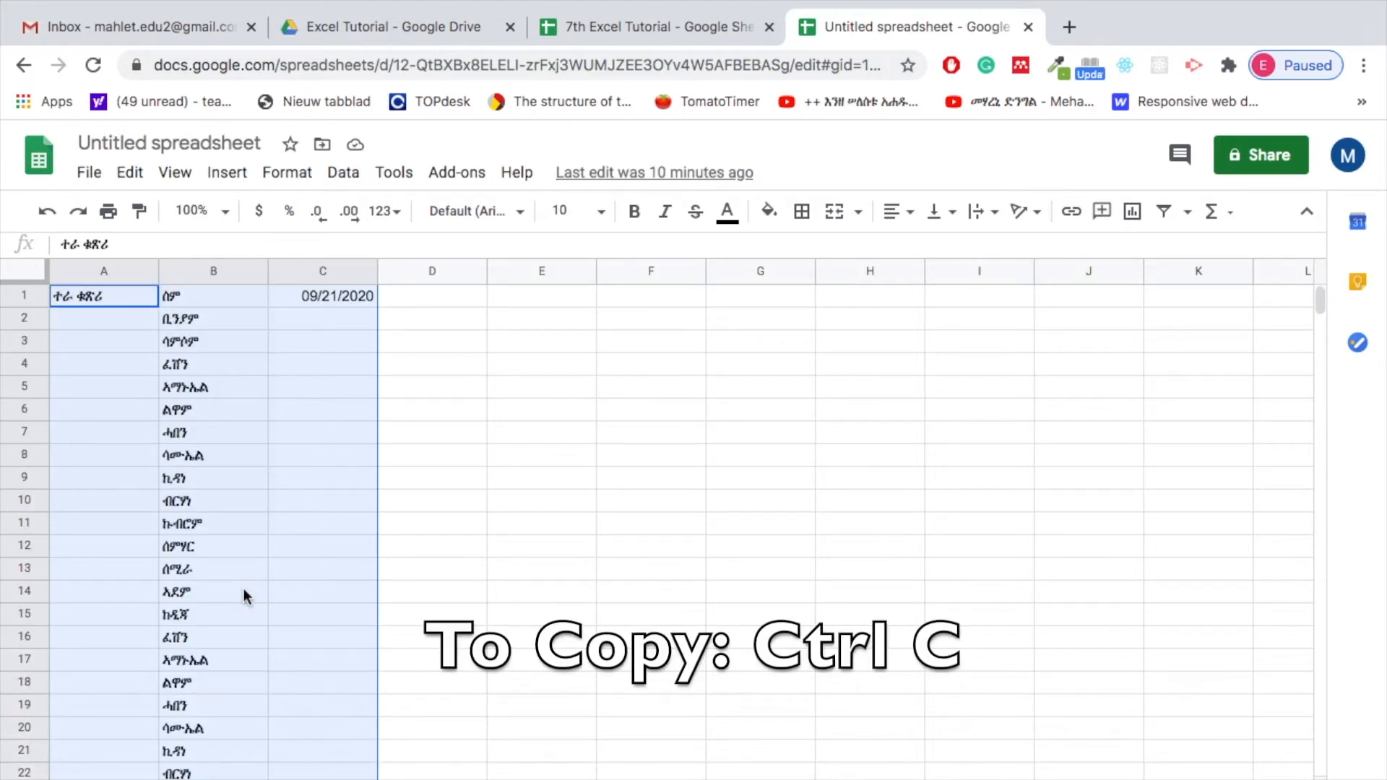
pyautogui.click(643, 31)
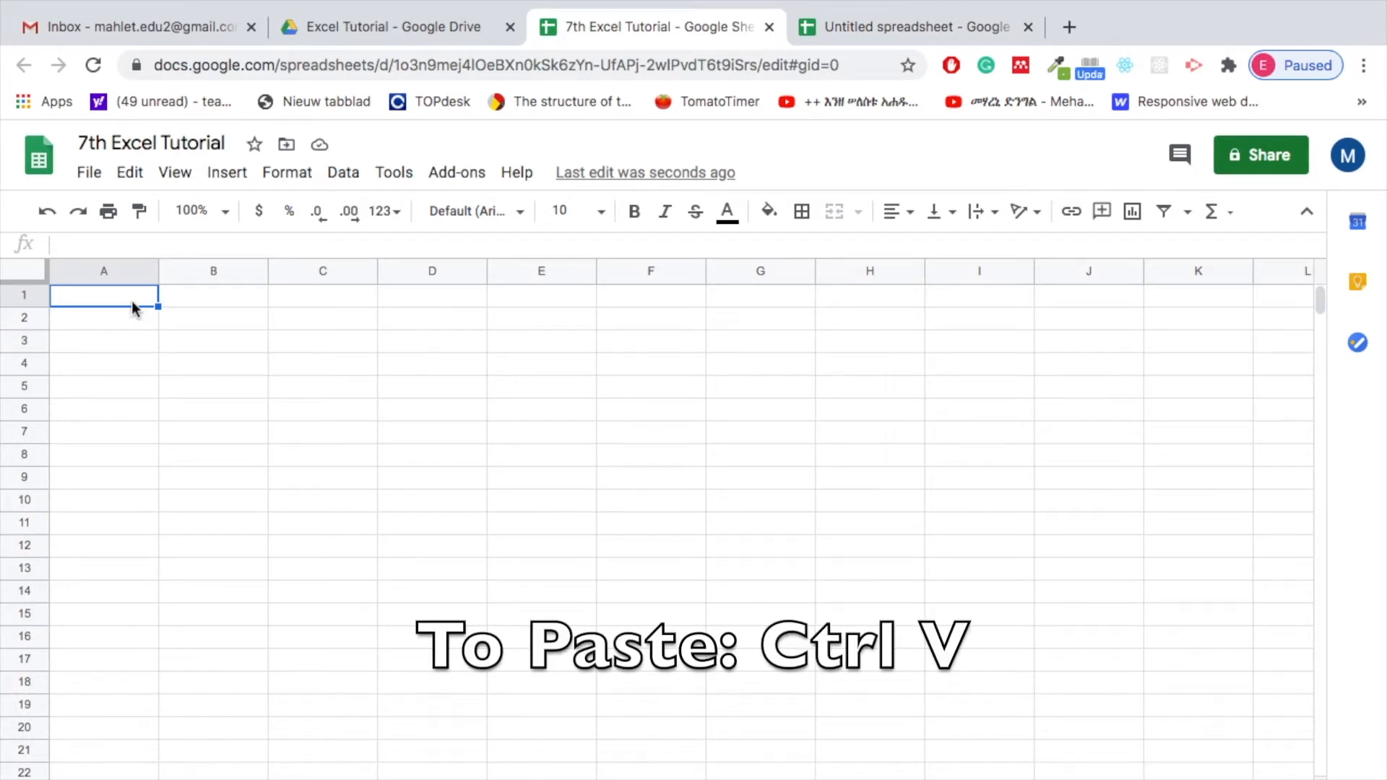
pyautogui.hotkey('ctrl', 'v')
pyautogui.click(332, 396)
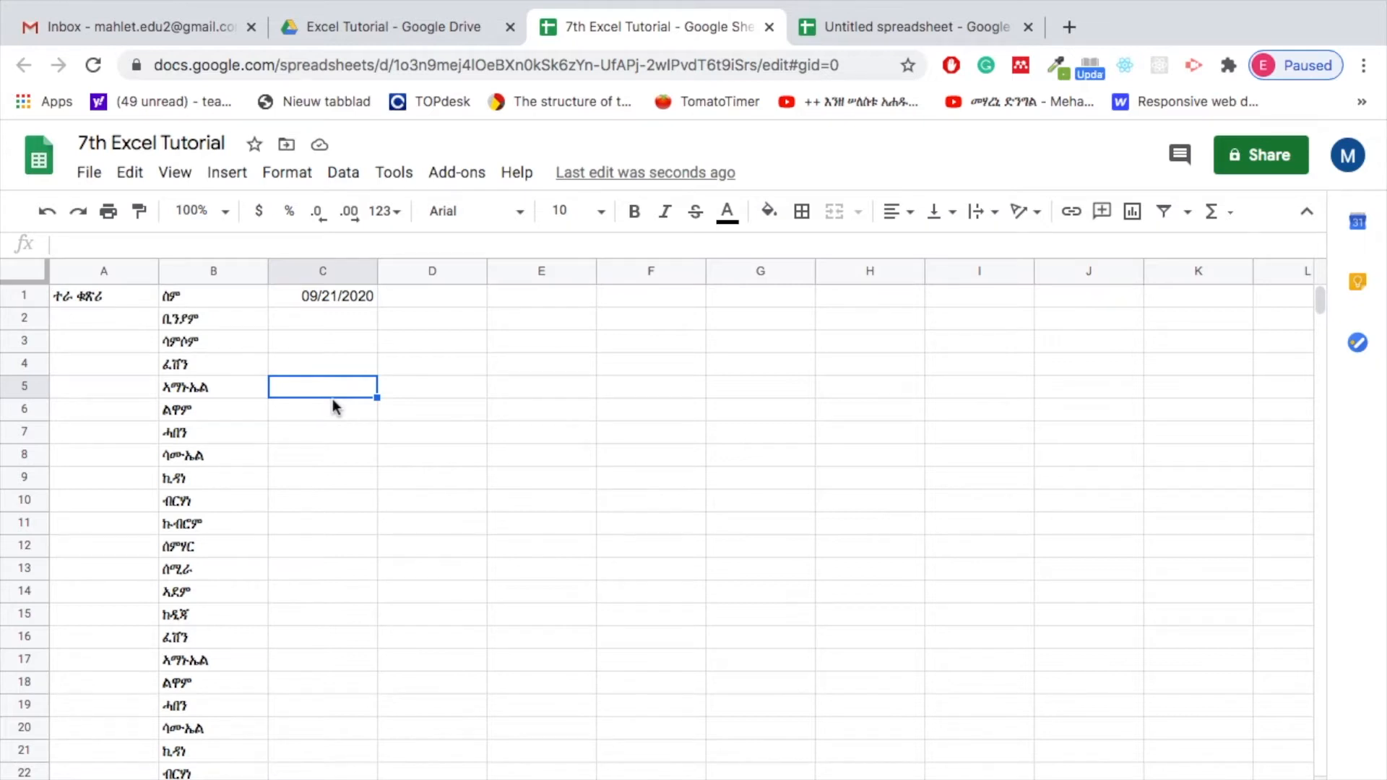
pyautogui.click(315, 319)
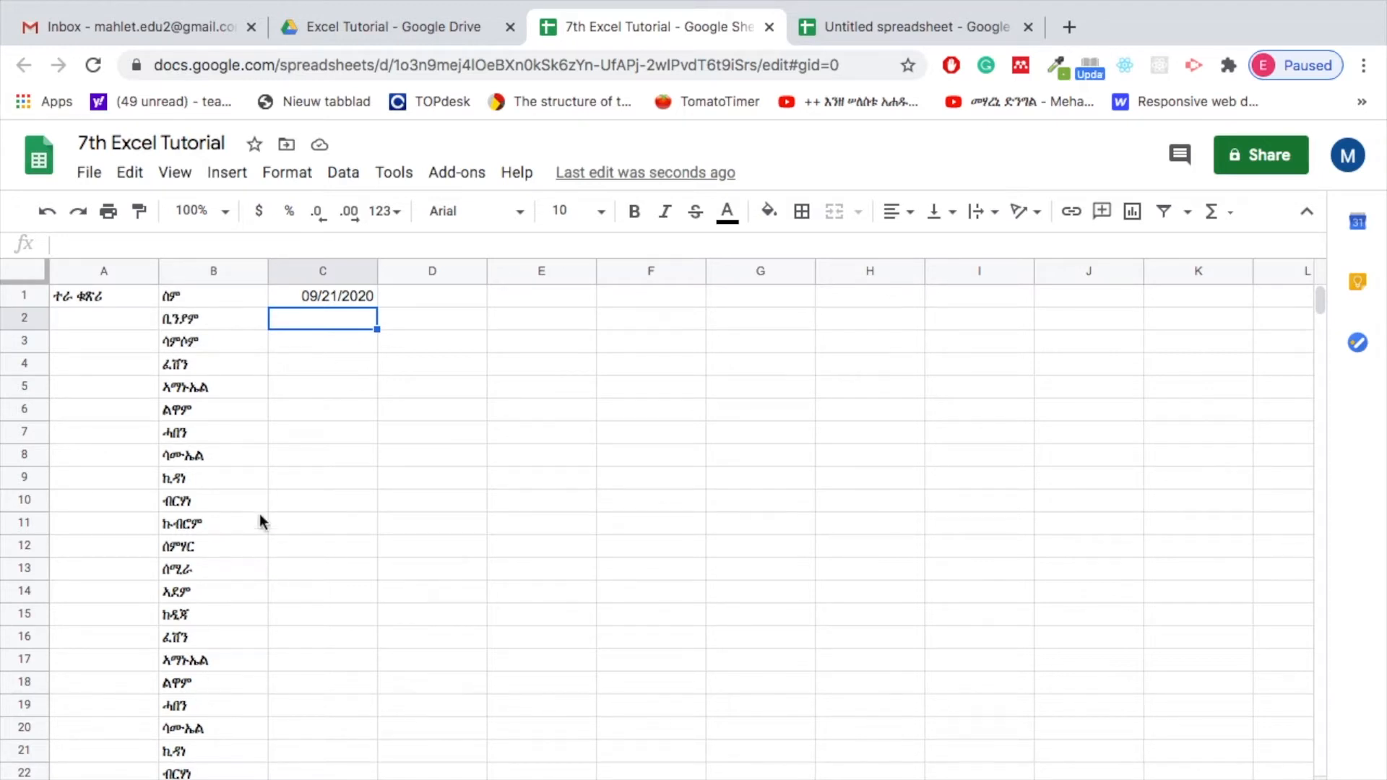
pyautogui.click(332, 299)
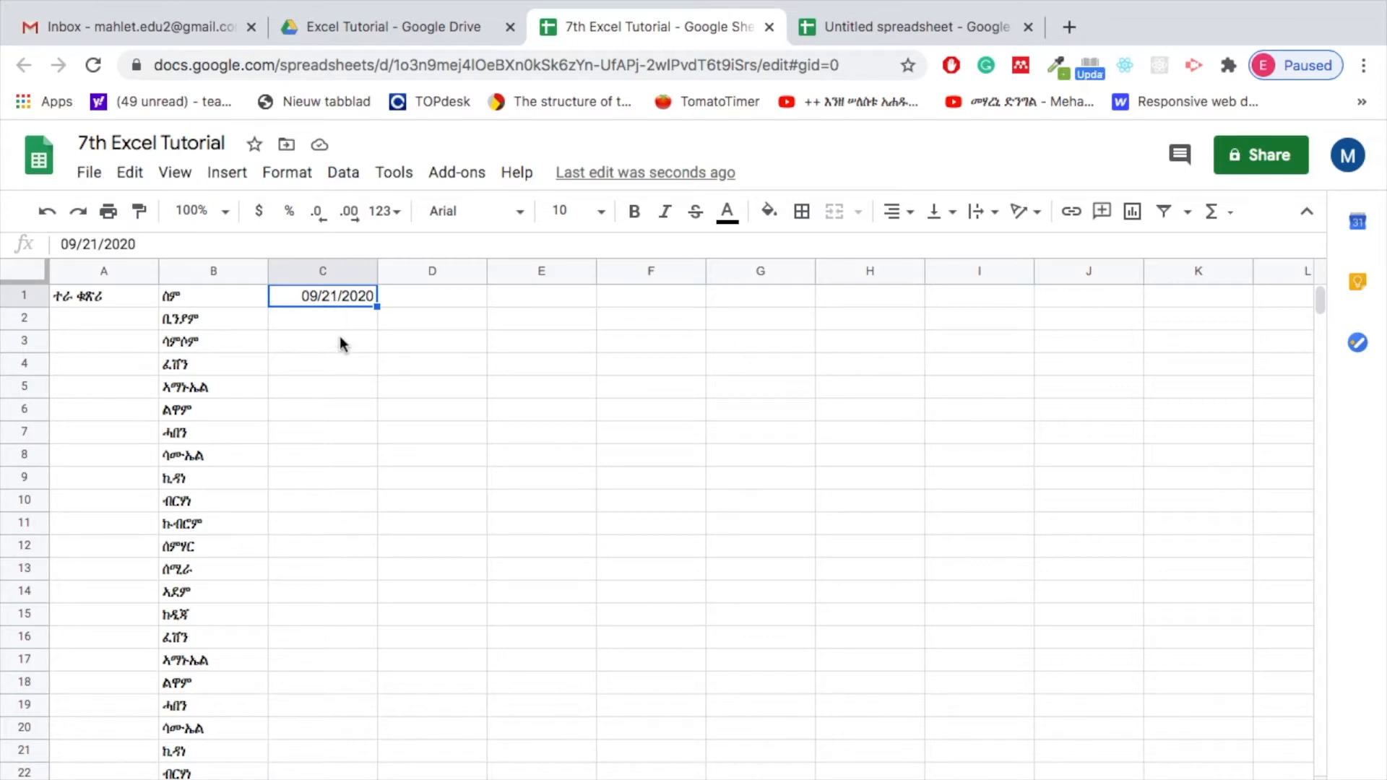
pyautogui.click(335, 324)
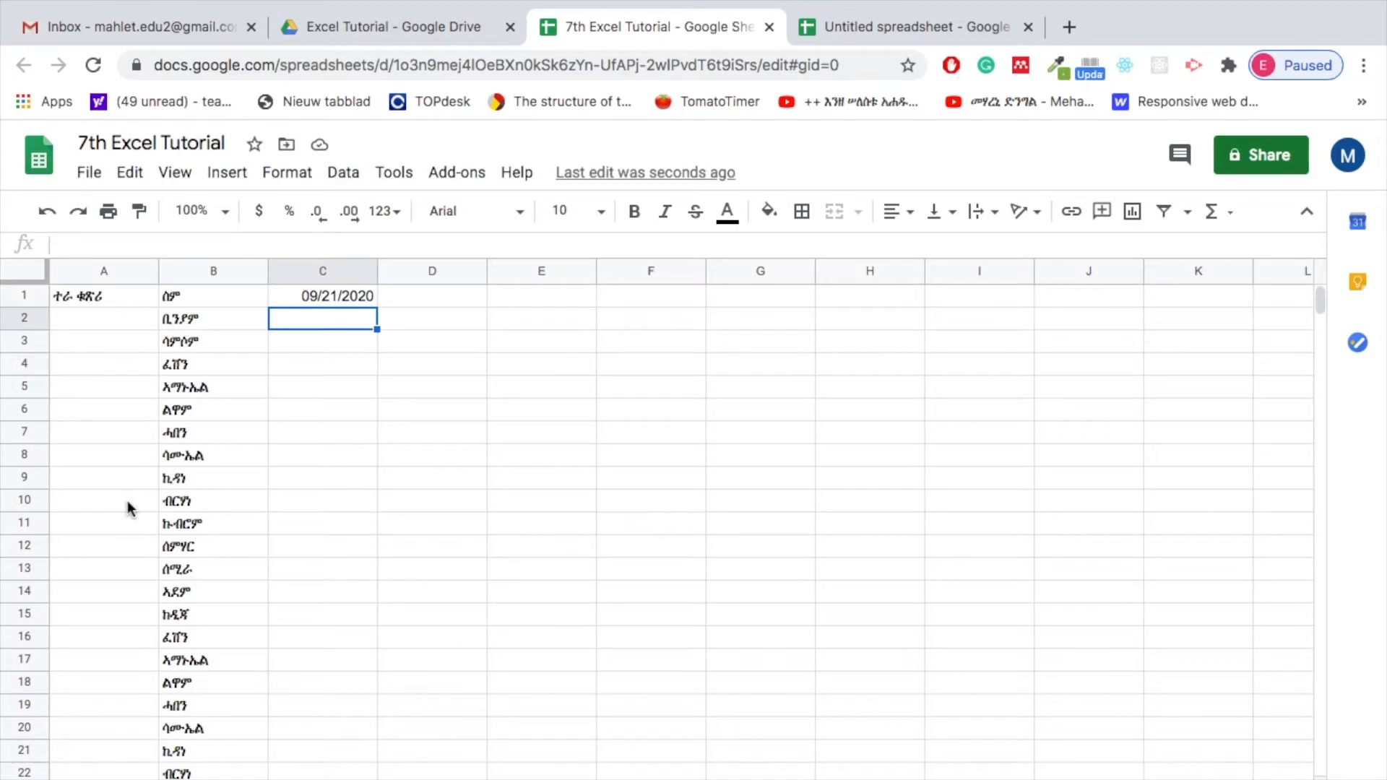
# Step: Enter the row numbers 1 in cell A2 and 2 in cell A3
pyautogui.click(115, 322)
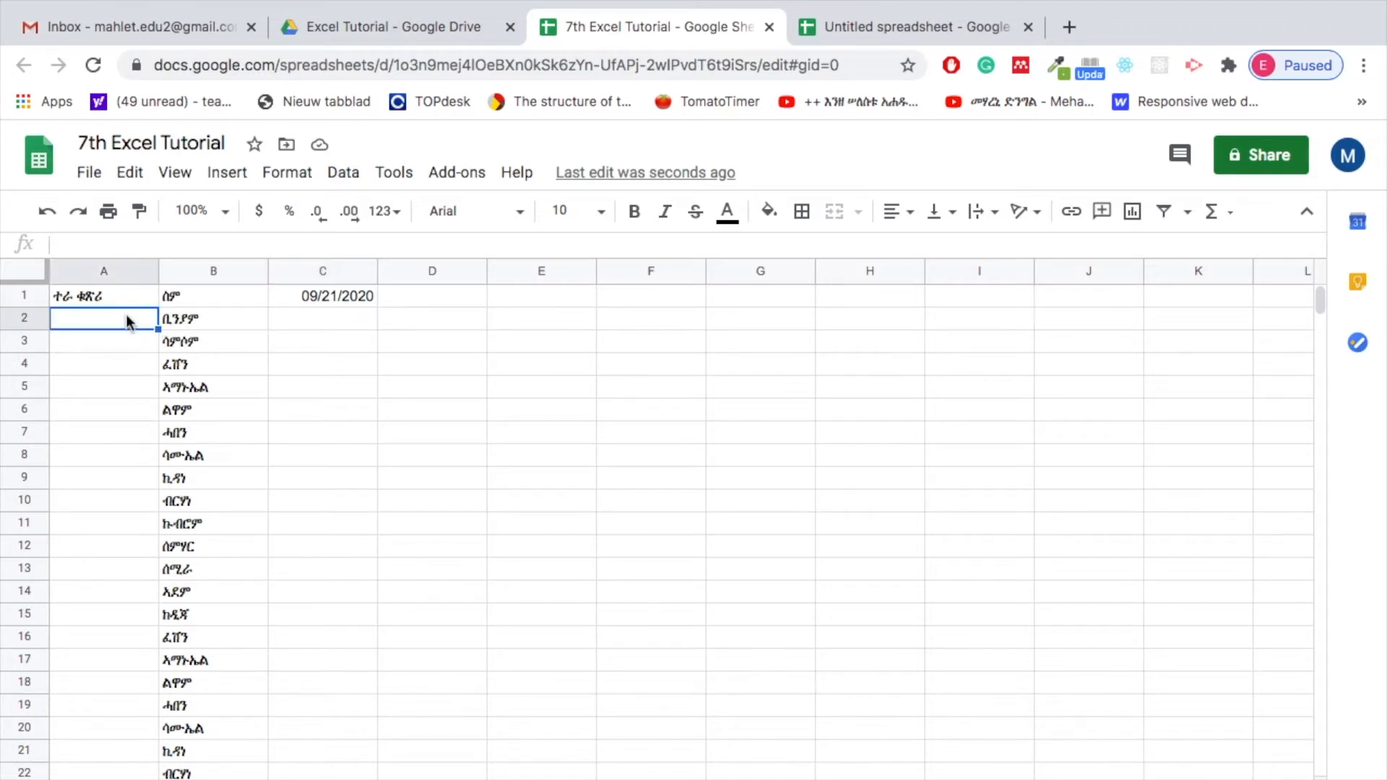
pyautogui.write('1')
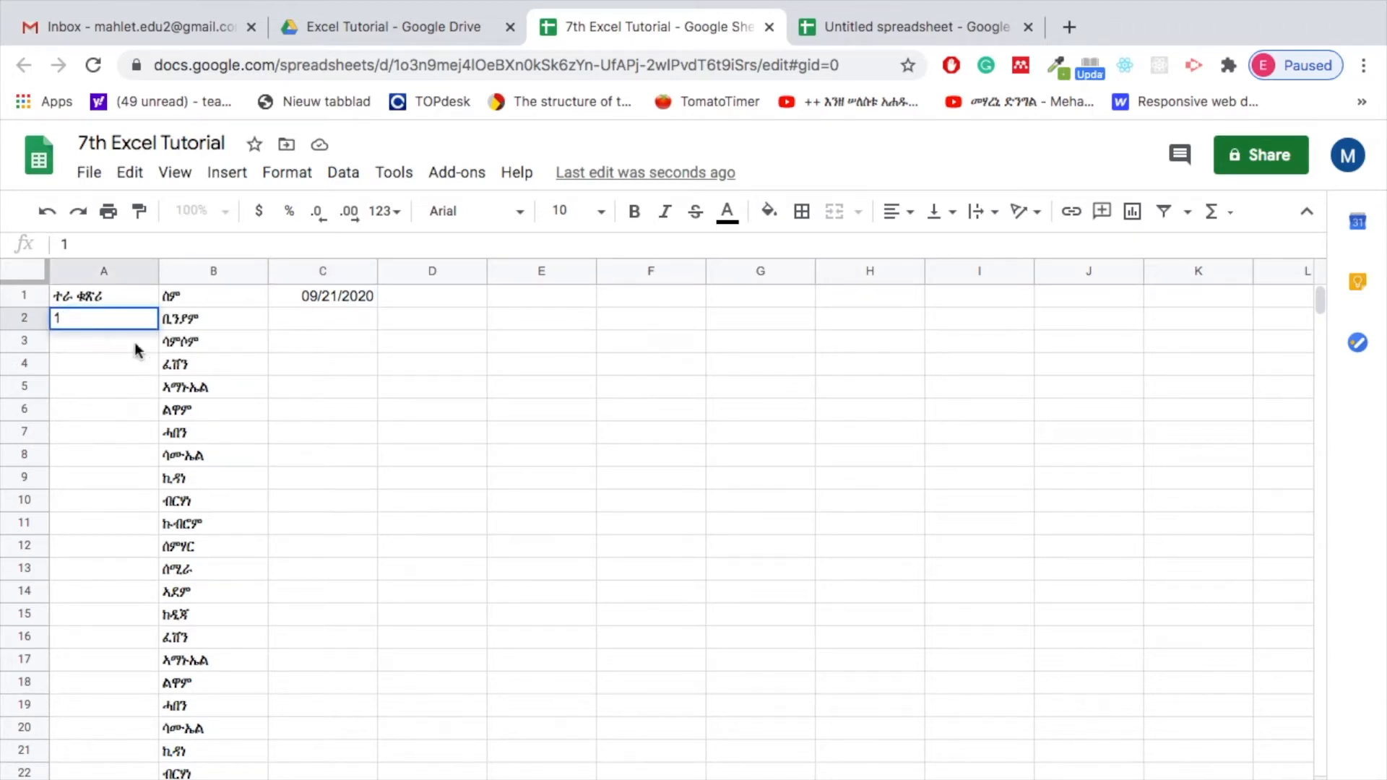
pyautogui.press('Return')
pyautogui.write('2')
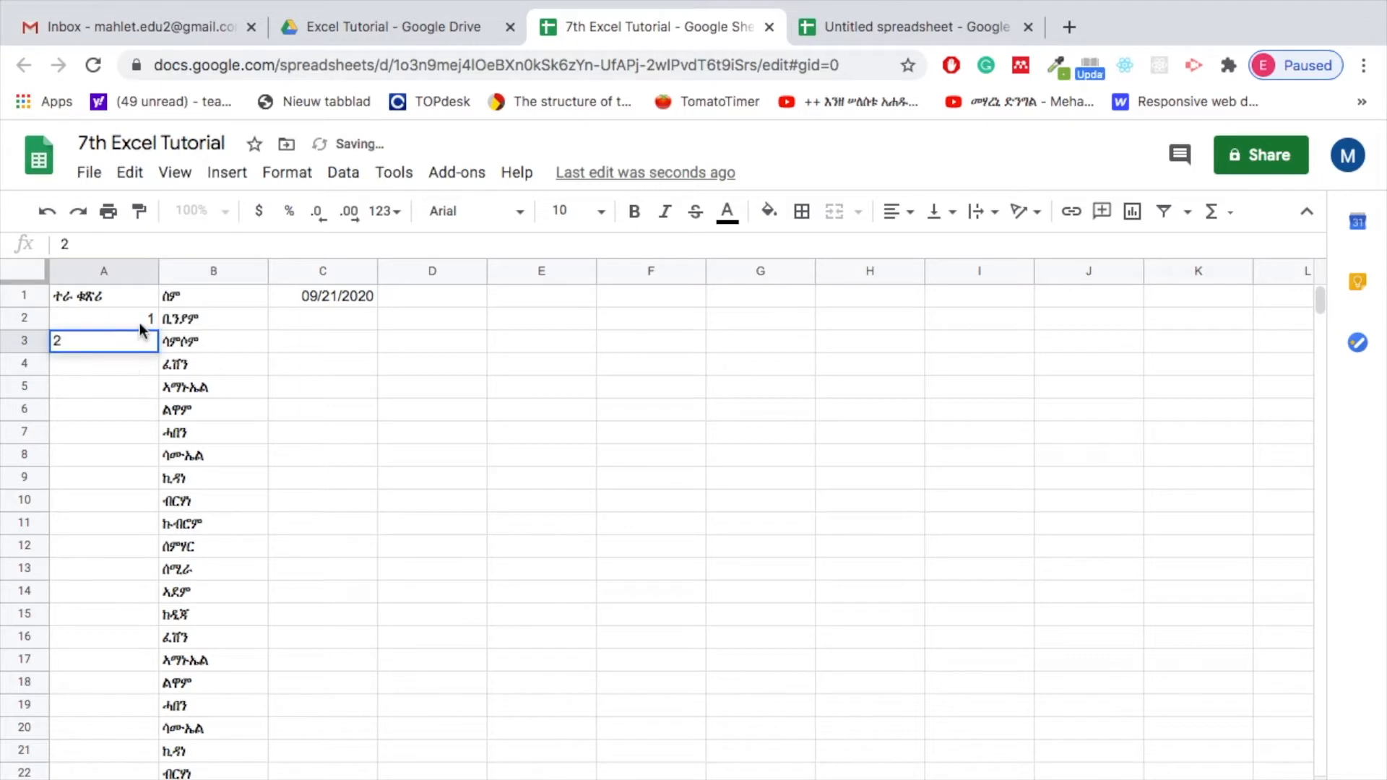
pyautogui.click(141, 328)
# Step: Extend the number series from cells A2 and A3 down column A beside the listed names
pyautogui.moveTo(123, 316); pyautogui.dragTo(134, 359)
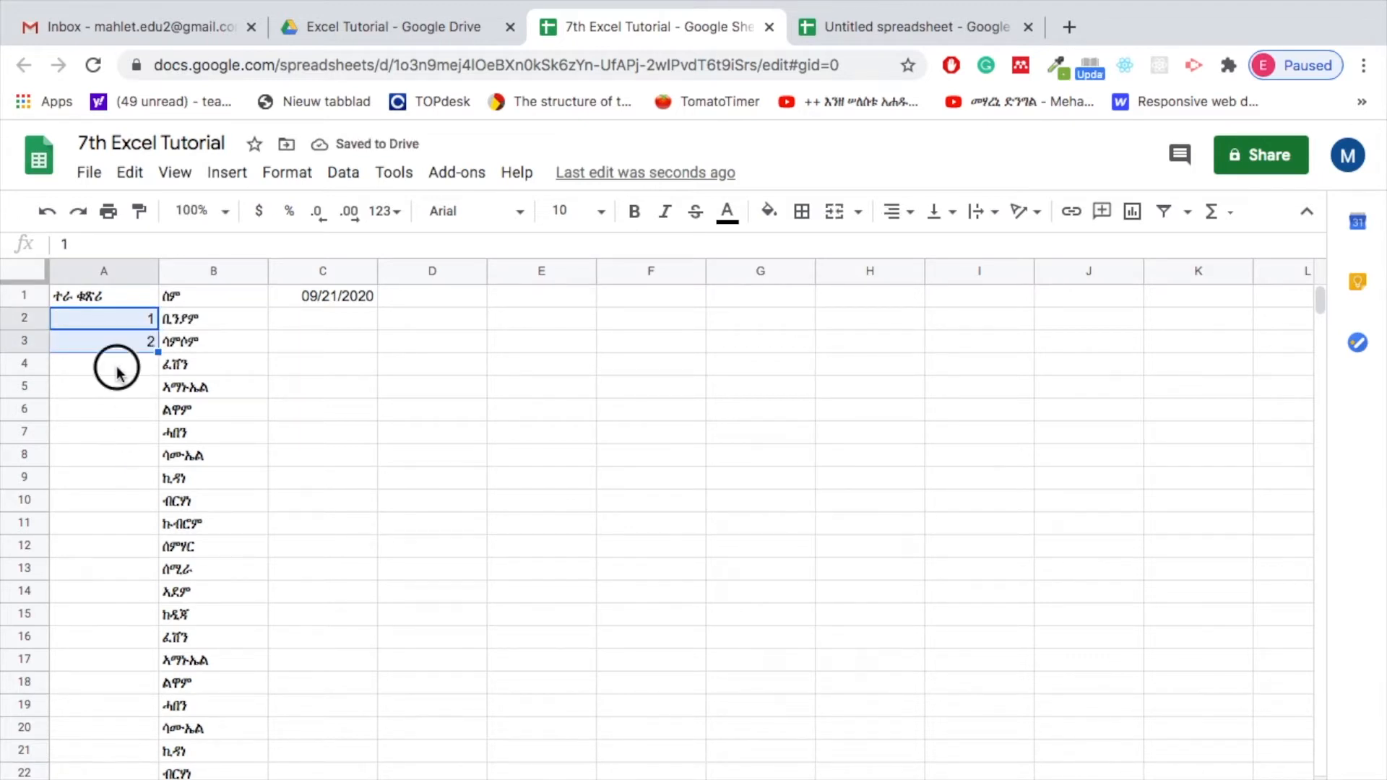
pyautogui.click(117, 372)
pyautogui.moveTo(134, 320); pyautogui.dragTo(140, 352)
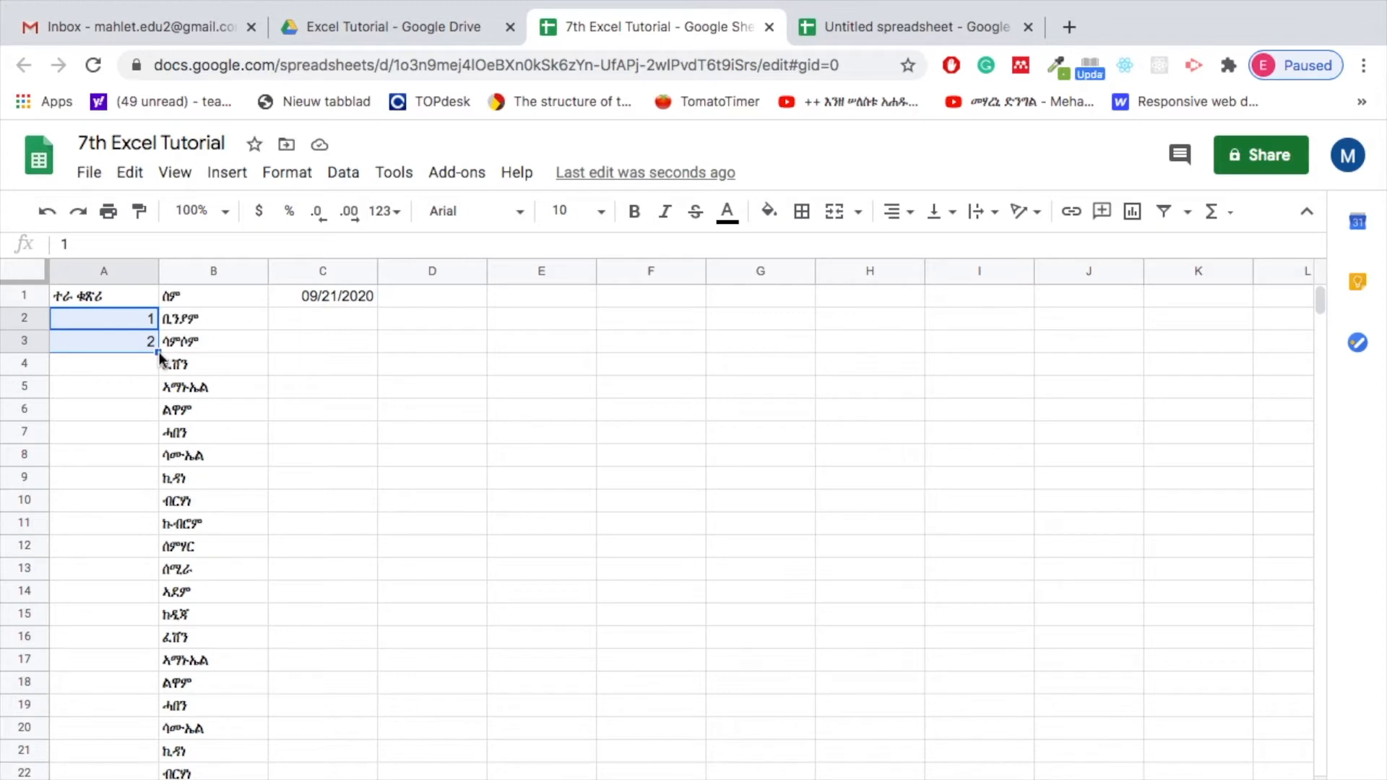
pyautogui.moveTo(158, 354); pyautogui.dragTo(155, 775)
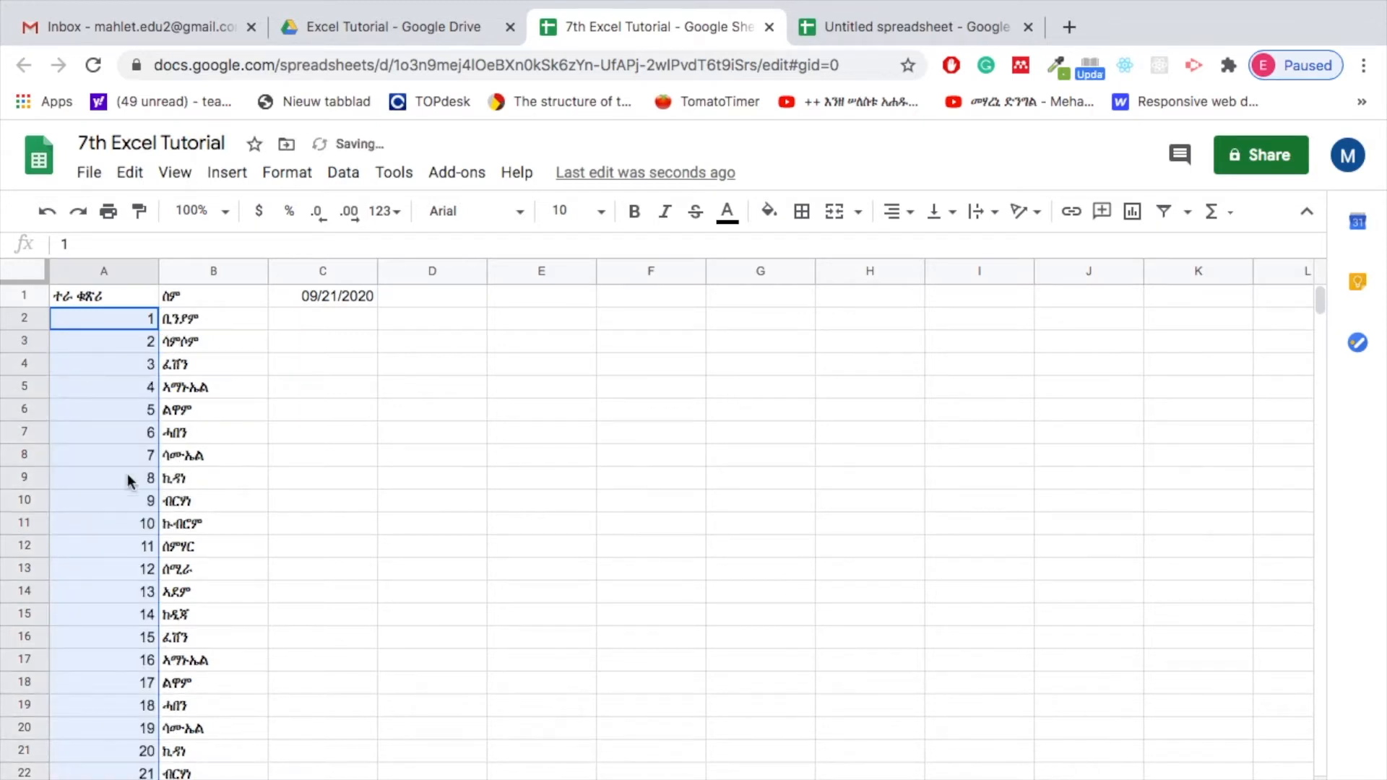
pyautogui.click(118, 419)
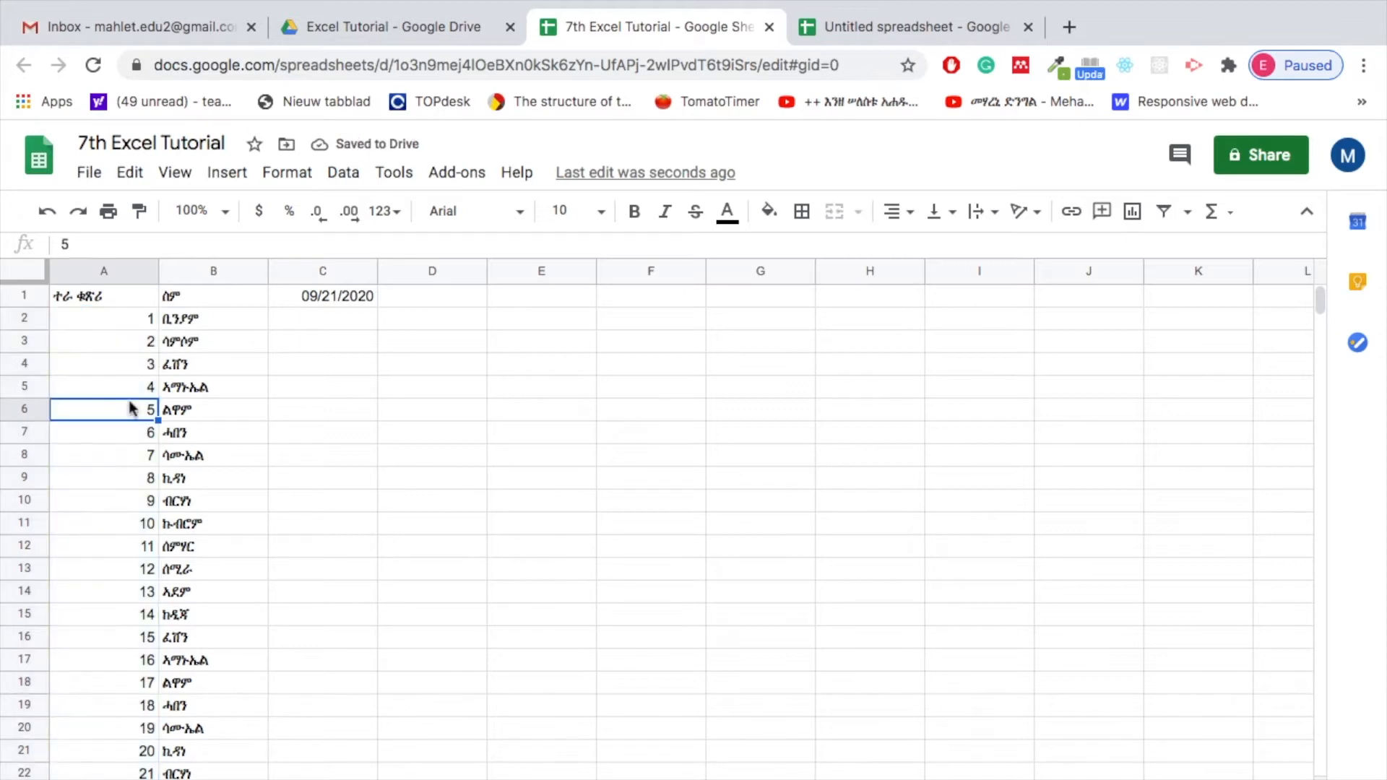
# Step: Extend the date 09/21/2020 from cell C1 across row 1 to G1, filling the dates through 09/25/2020
pyautogui.click(328, 296)
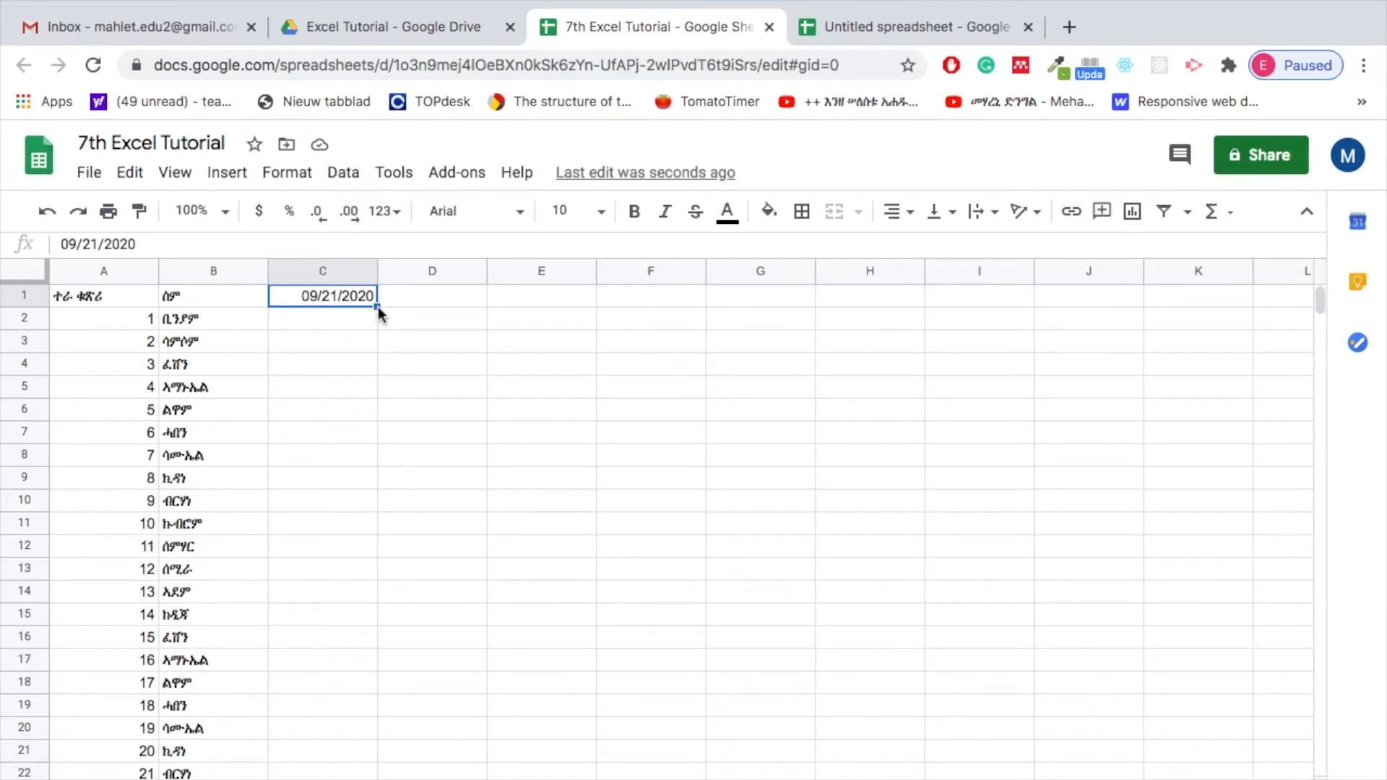
pyautogui.moveTo(378, 310); pyautogui.dragTo(712, 303)
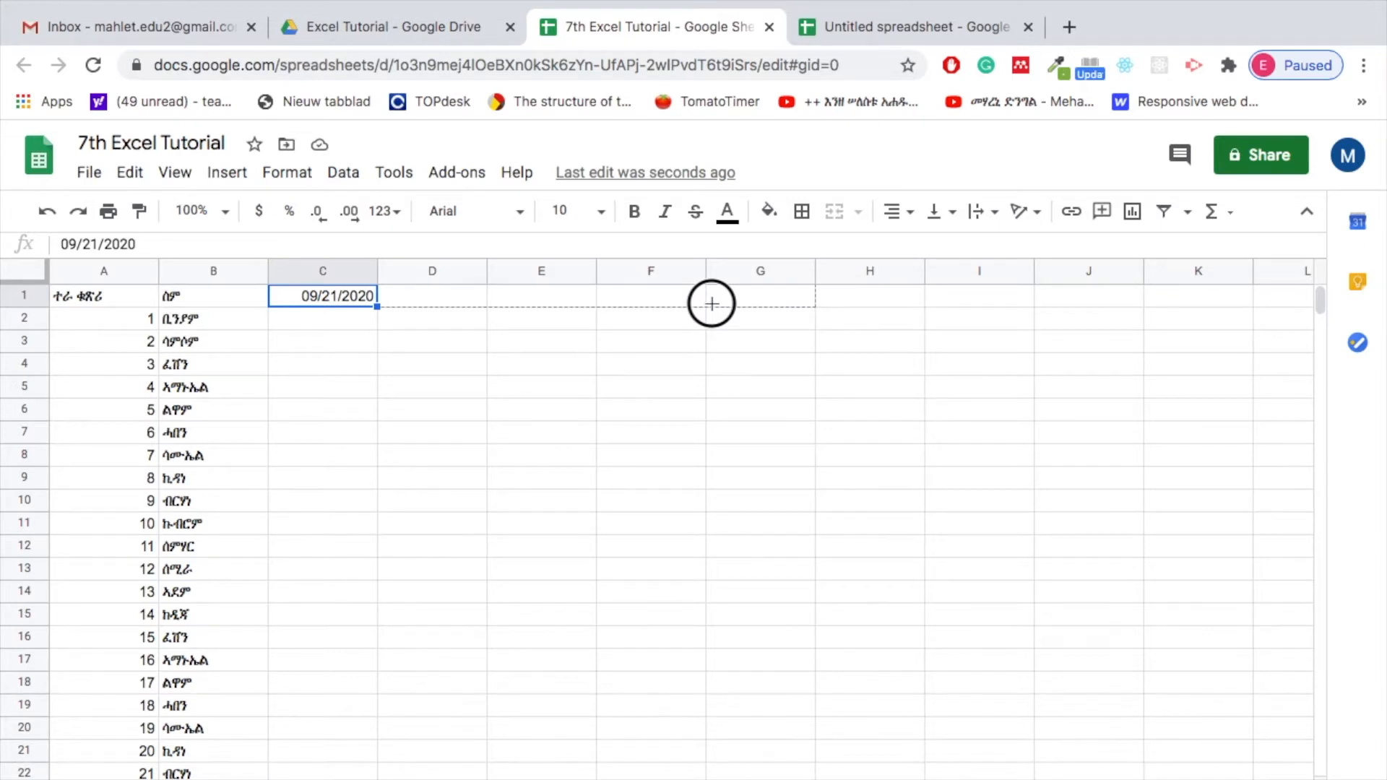
pyautogui.moveTo(712, 304); pyautogui.dragTo(711, 302)
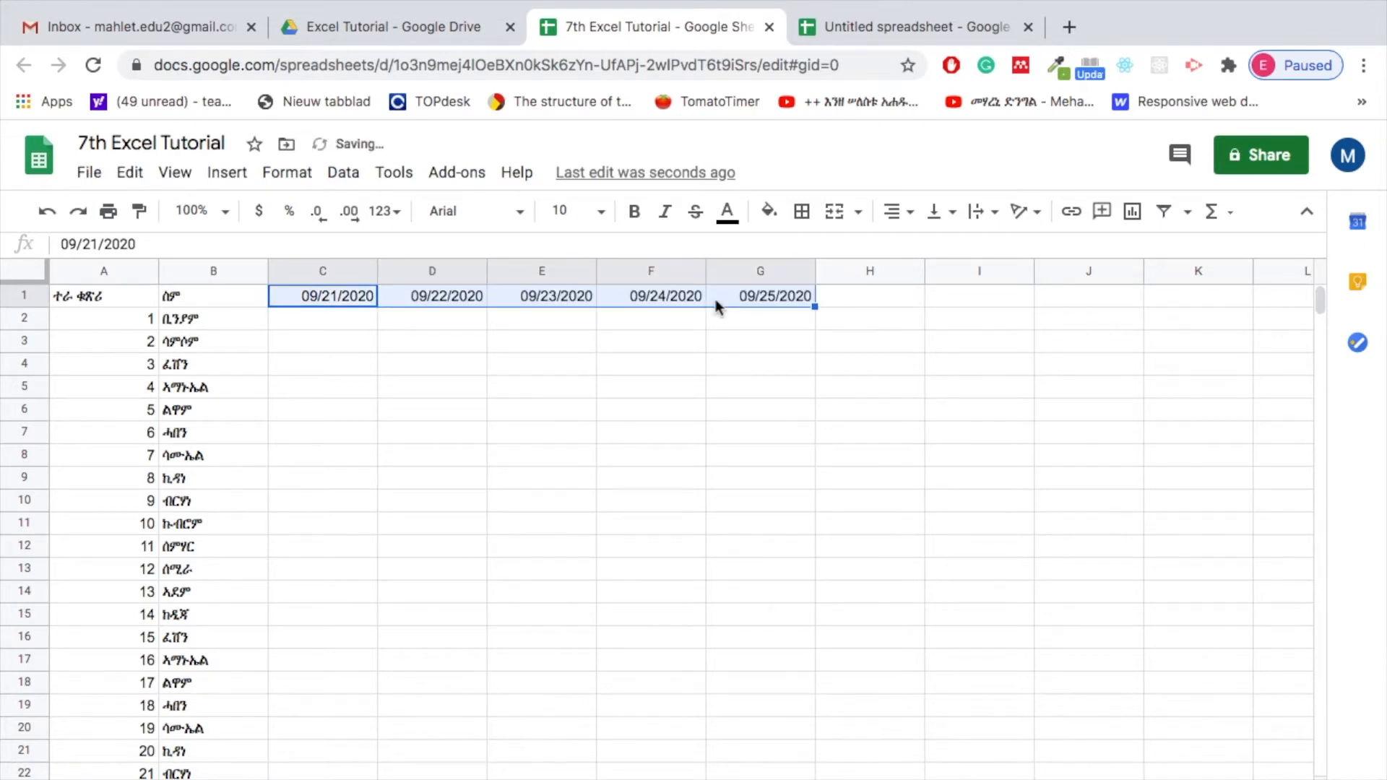
pyautogui.click(747, 303)
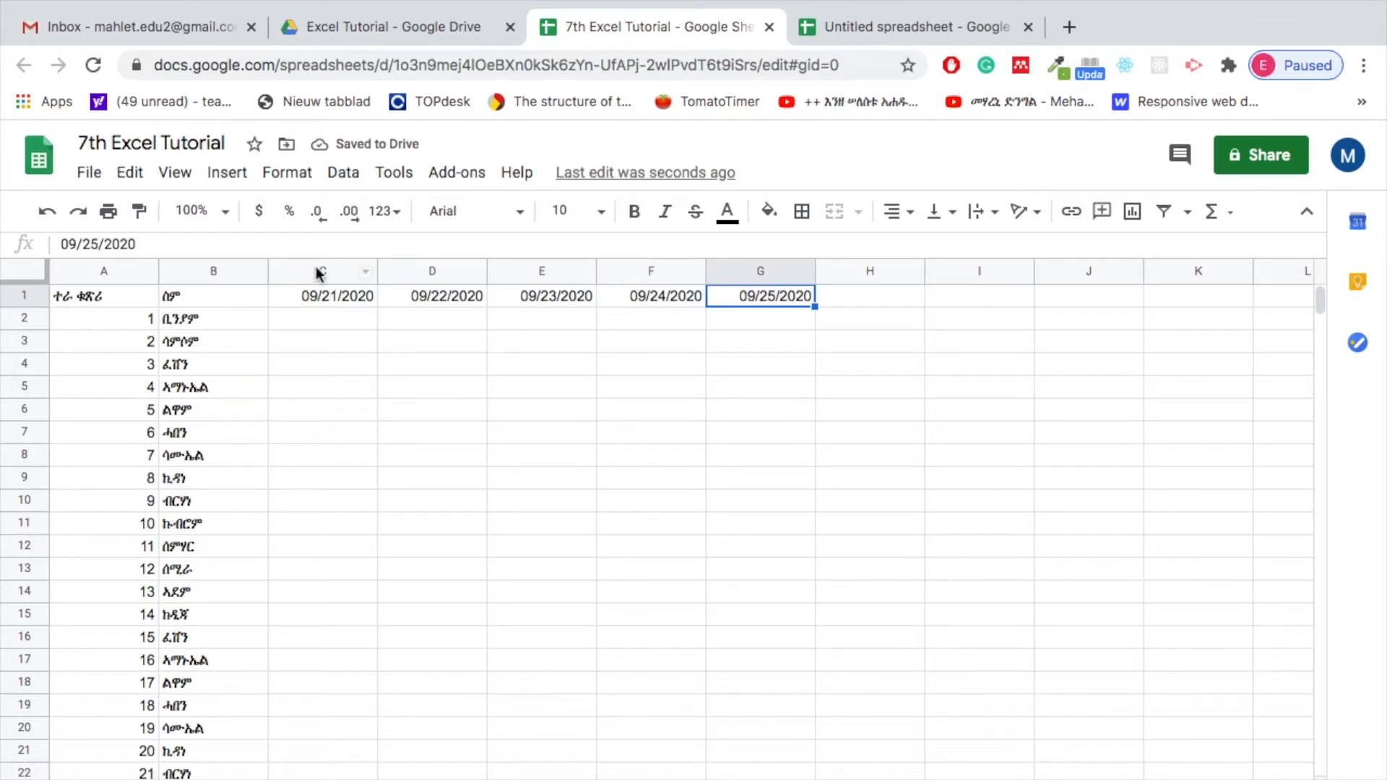
pyautogui.click(1074, 296)
pyautogui.click(756, 297)
# Step: Enter 09/28/2020 in cell H1 and extend the date series across row 1 to 10/02/2020 in L1
pyautogui.click(873, 301)
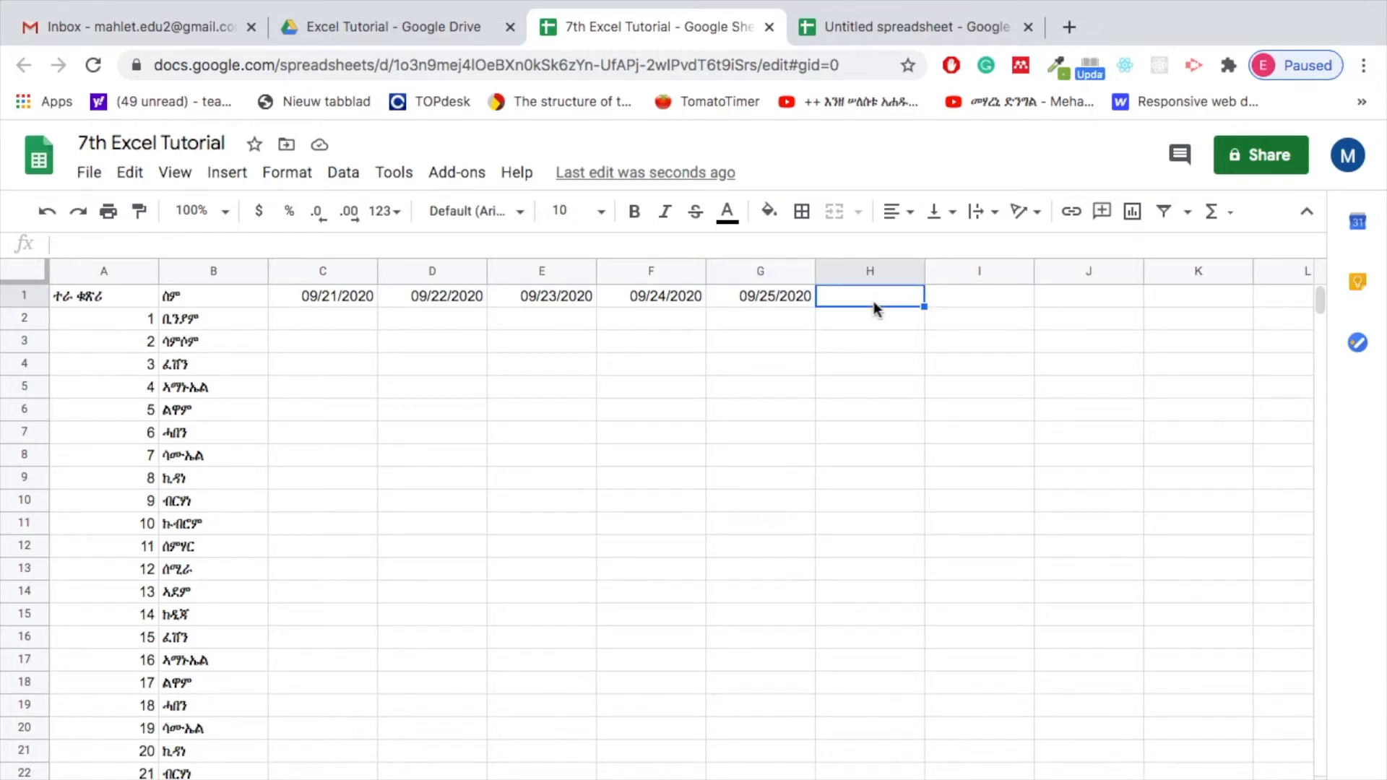
pyautogui.write('09/')
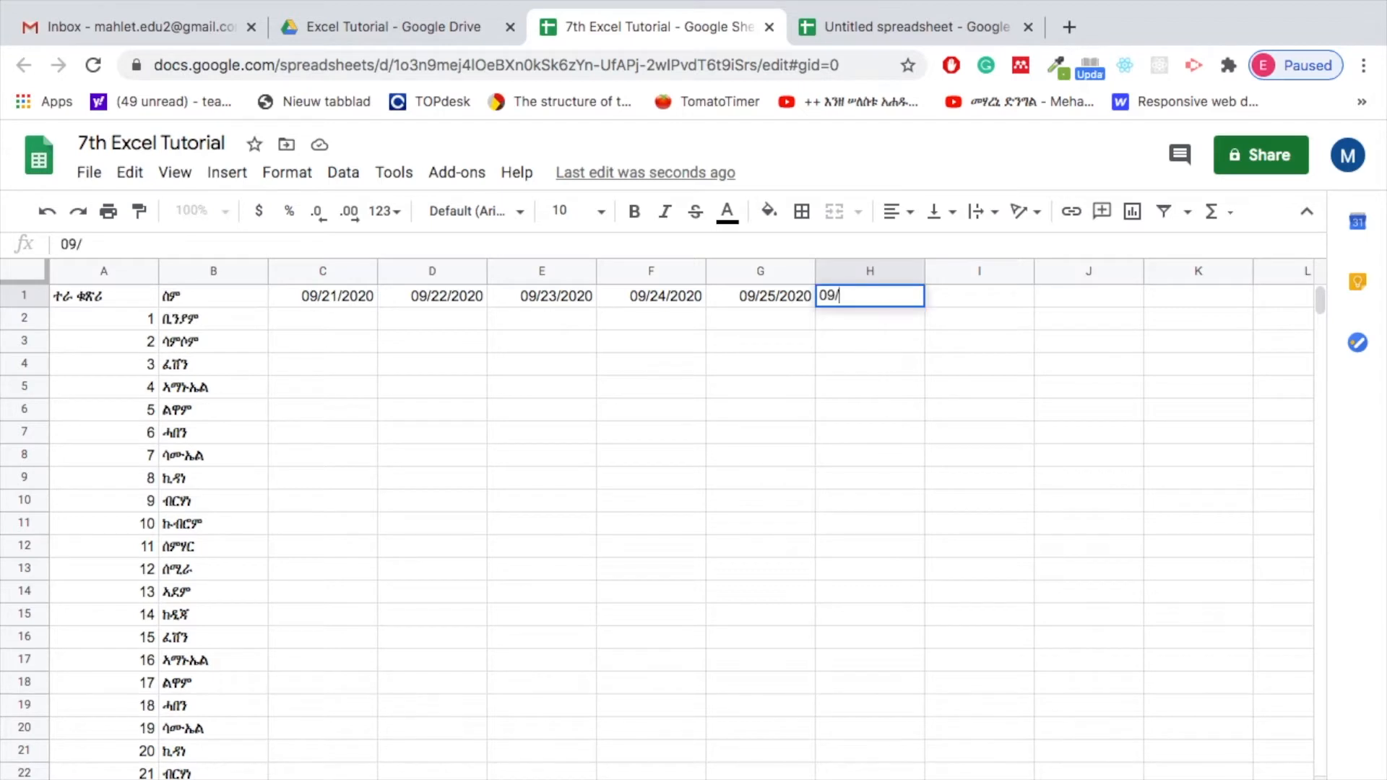
pyautogui.write('28/2020')
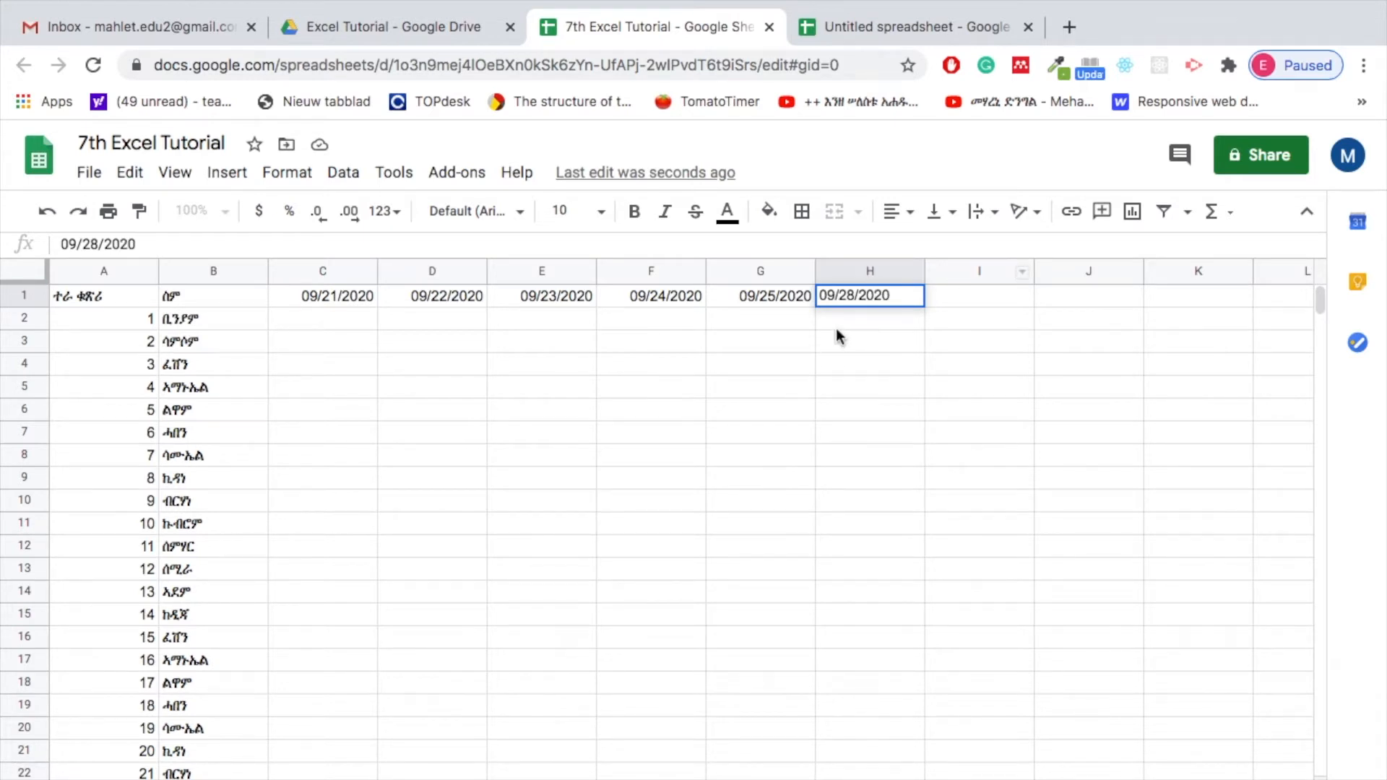
pyautogui.press('Return')
pyautogui.click(857, 297)
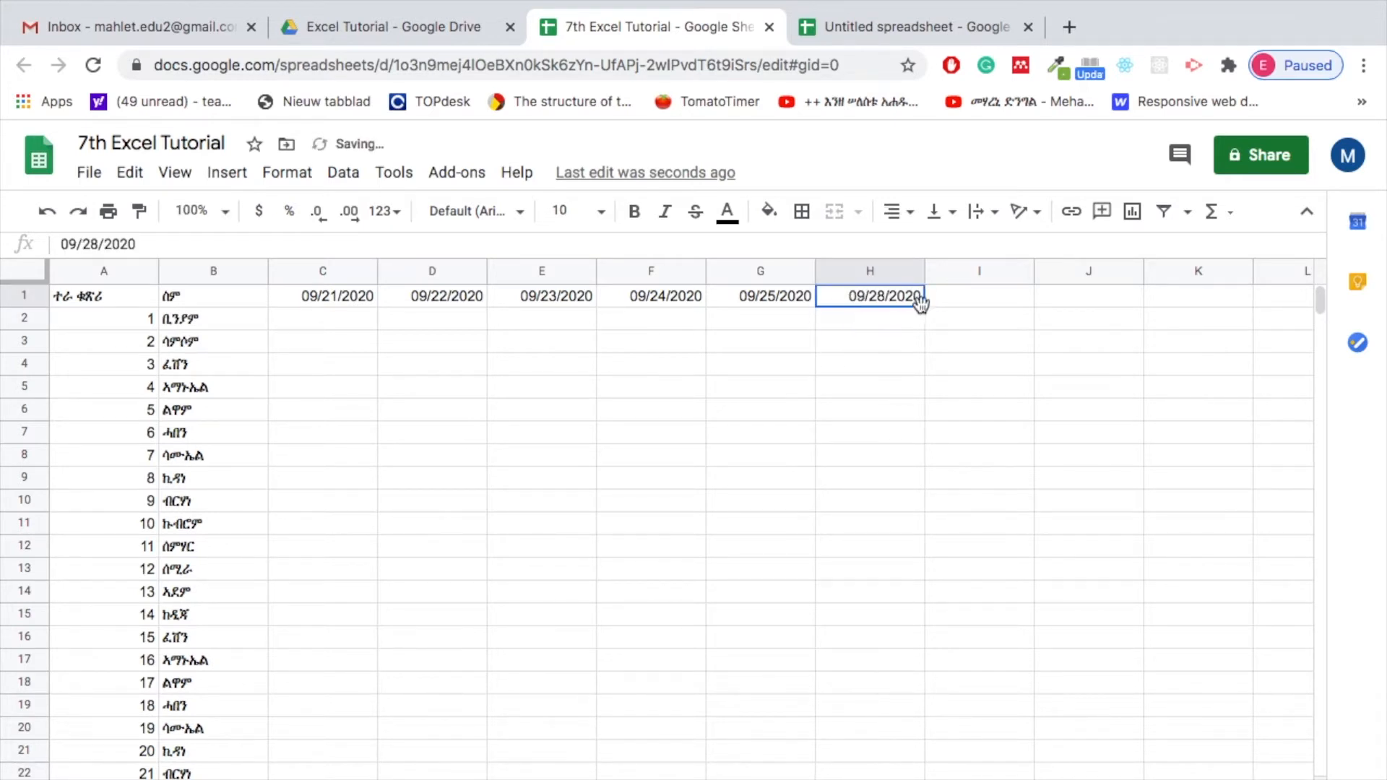
pyautogui.moveTo(924, 306); pyautogui.dragTo(1268, 304)
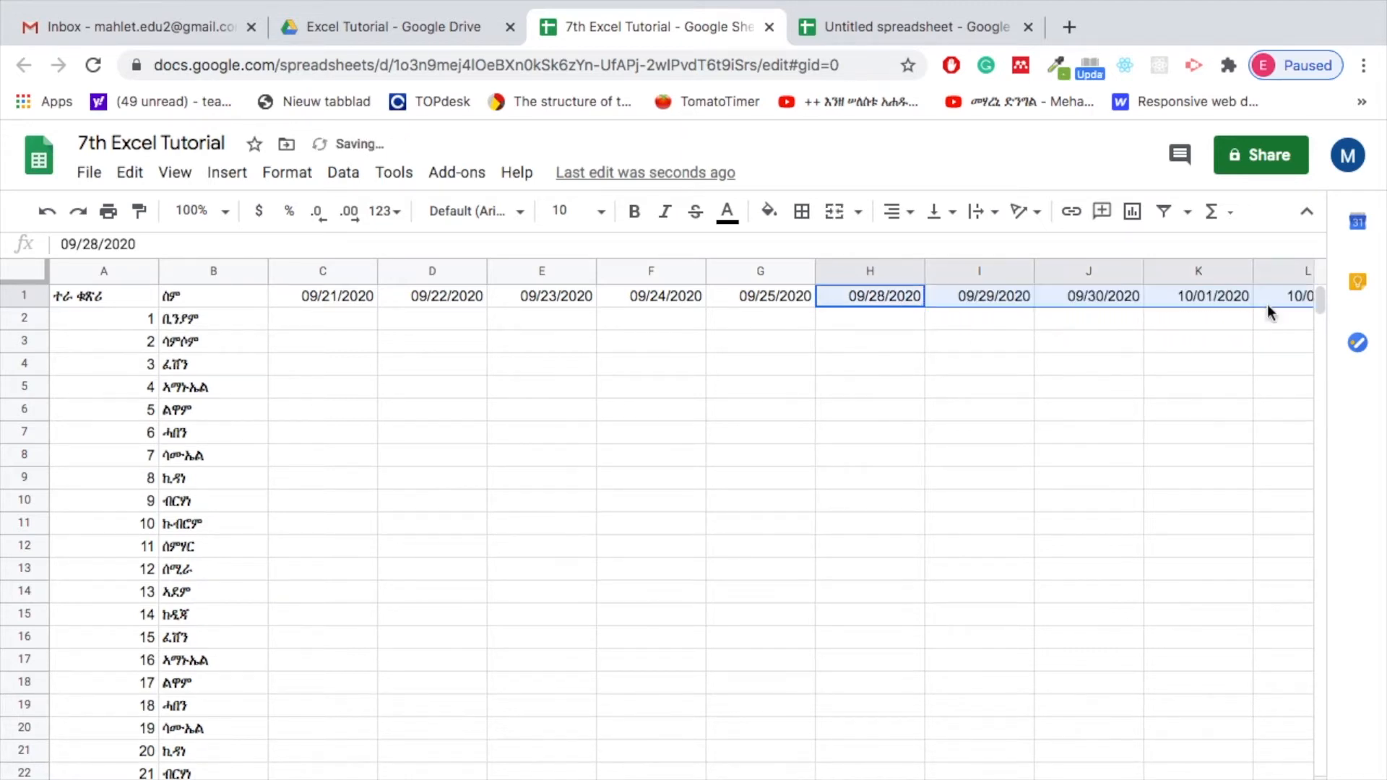
pyautogui.click(786, 361)
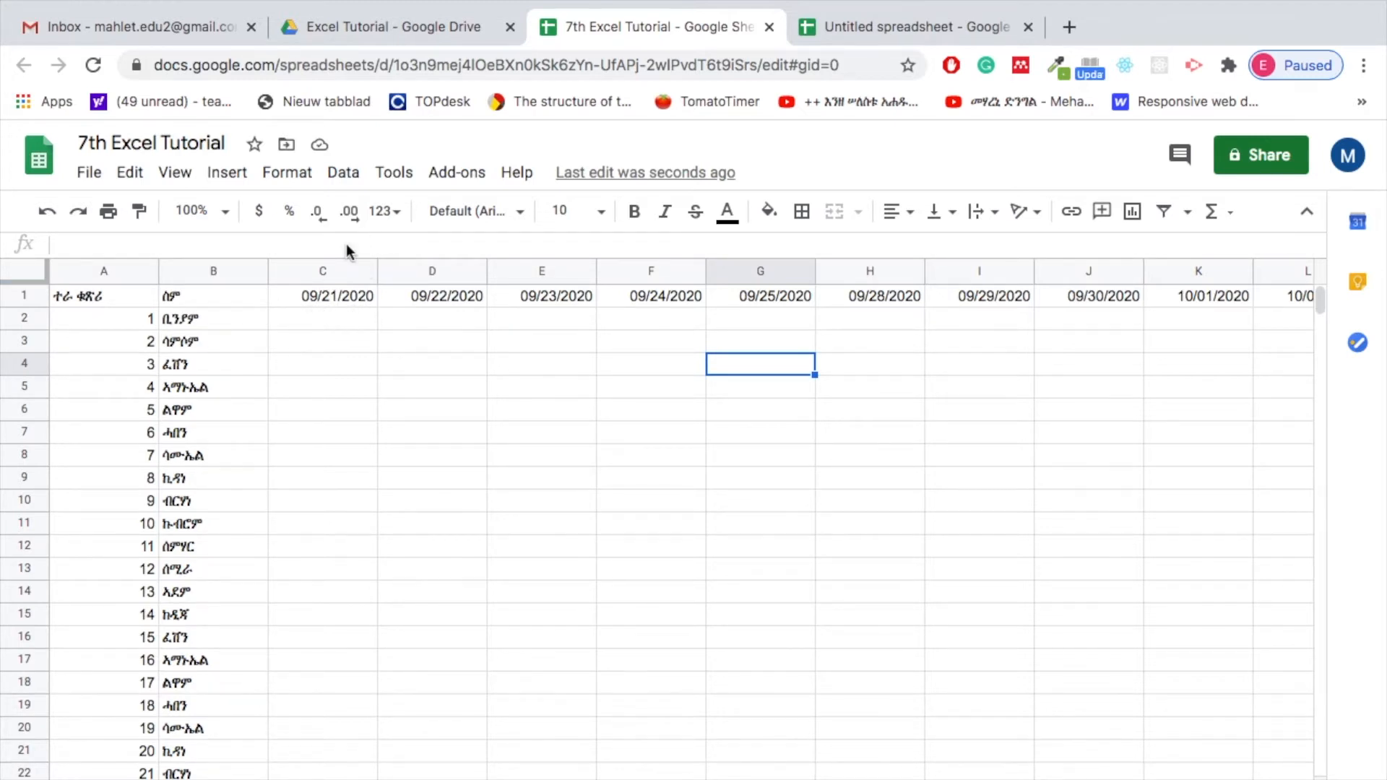
# Step: Tilt the header dates in cells C1 to L1 upward by 45°
pyautogui.click(313, 302)
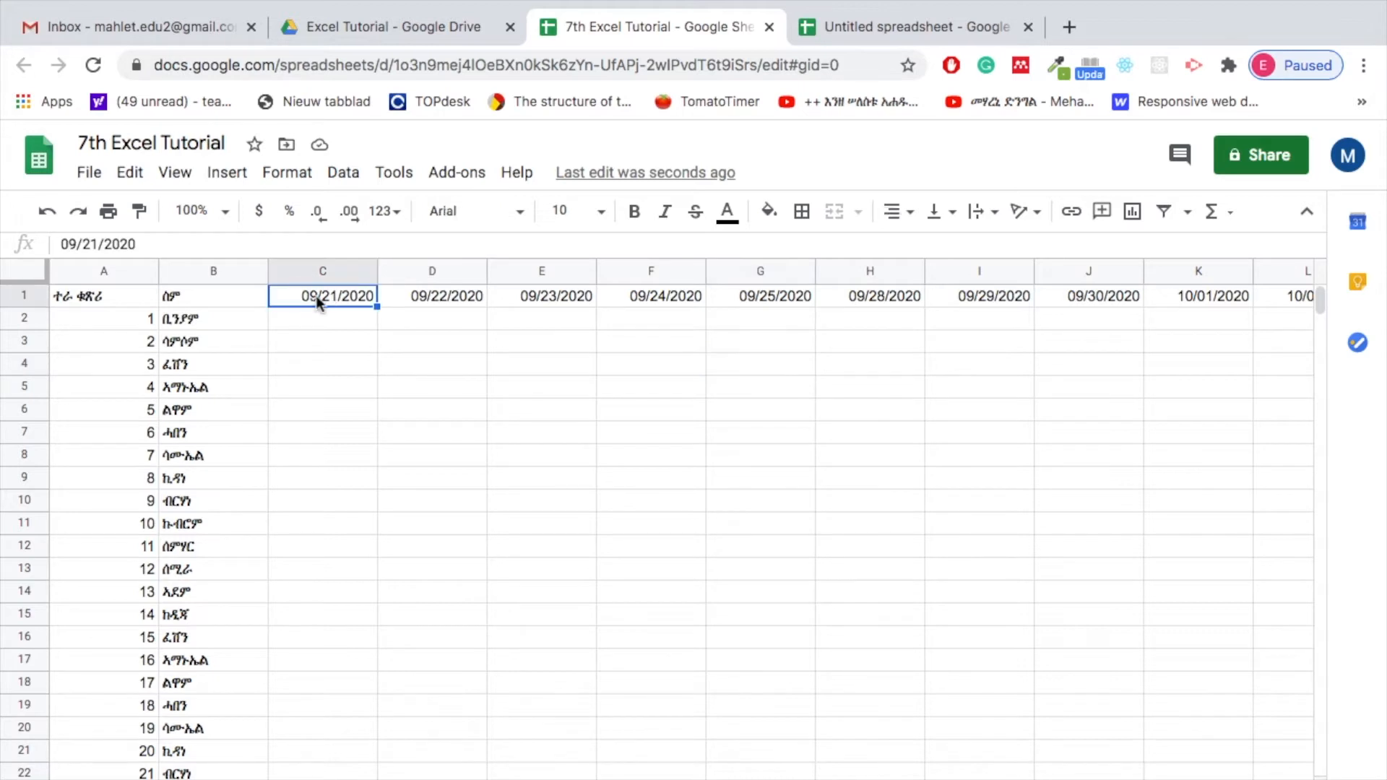
pyautogui.hotkey('shift', 'Right')
pyautogui.hotkey('shift', 'Right')
pyautogui.hotkey('shift', 'Right')
pyautogui.hotkey('shift', 'Right')
pyautogui.hotkey('shift', 'Right')
pyautogui.hotkey('shift', 'Right')
pyautogui.hotkey('shift', 'Right')
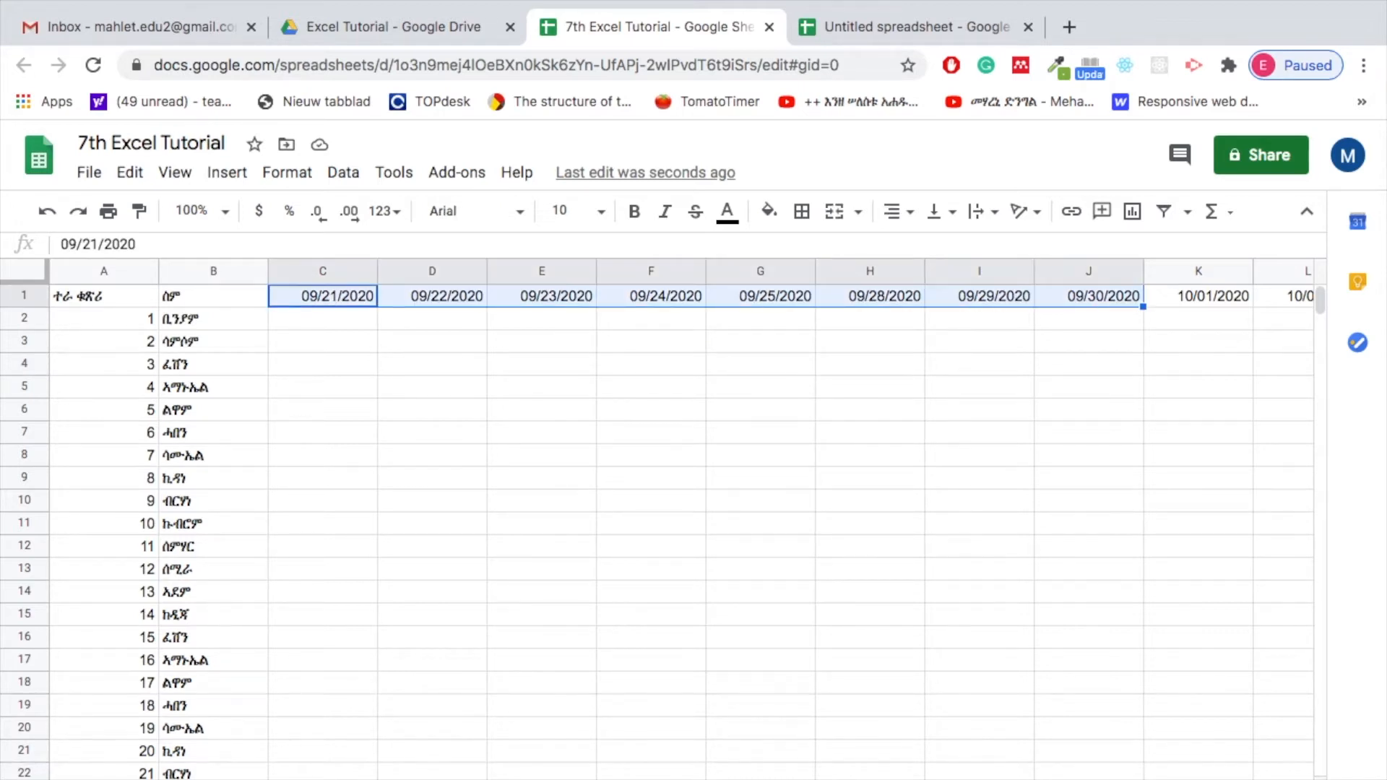
pyautogui.hotkey('shift', 'Right')
pyautogui.hotkey('shift', 'Right')
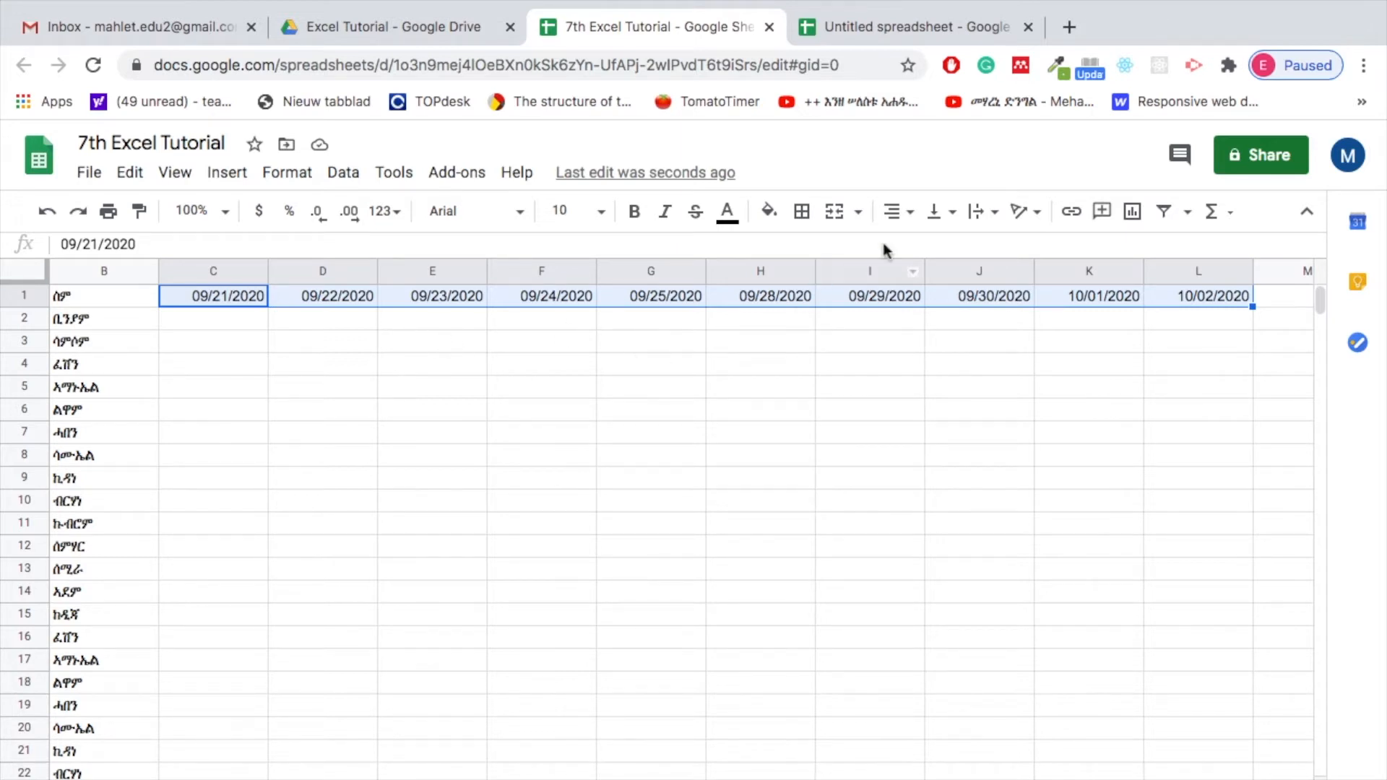
pyautogui.click(1034, 214)
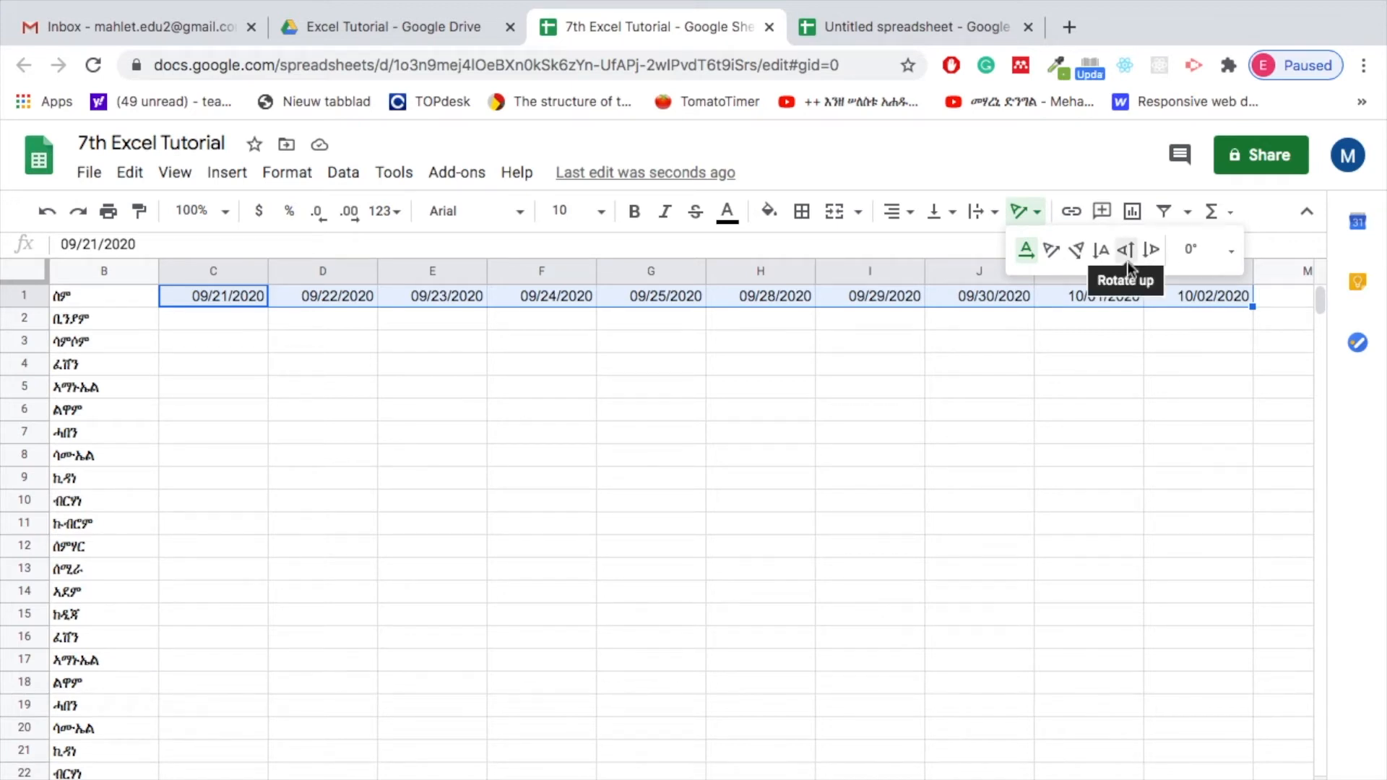
pyautogui.click(1052, 251)
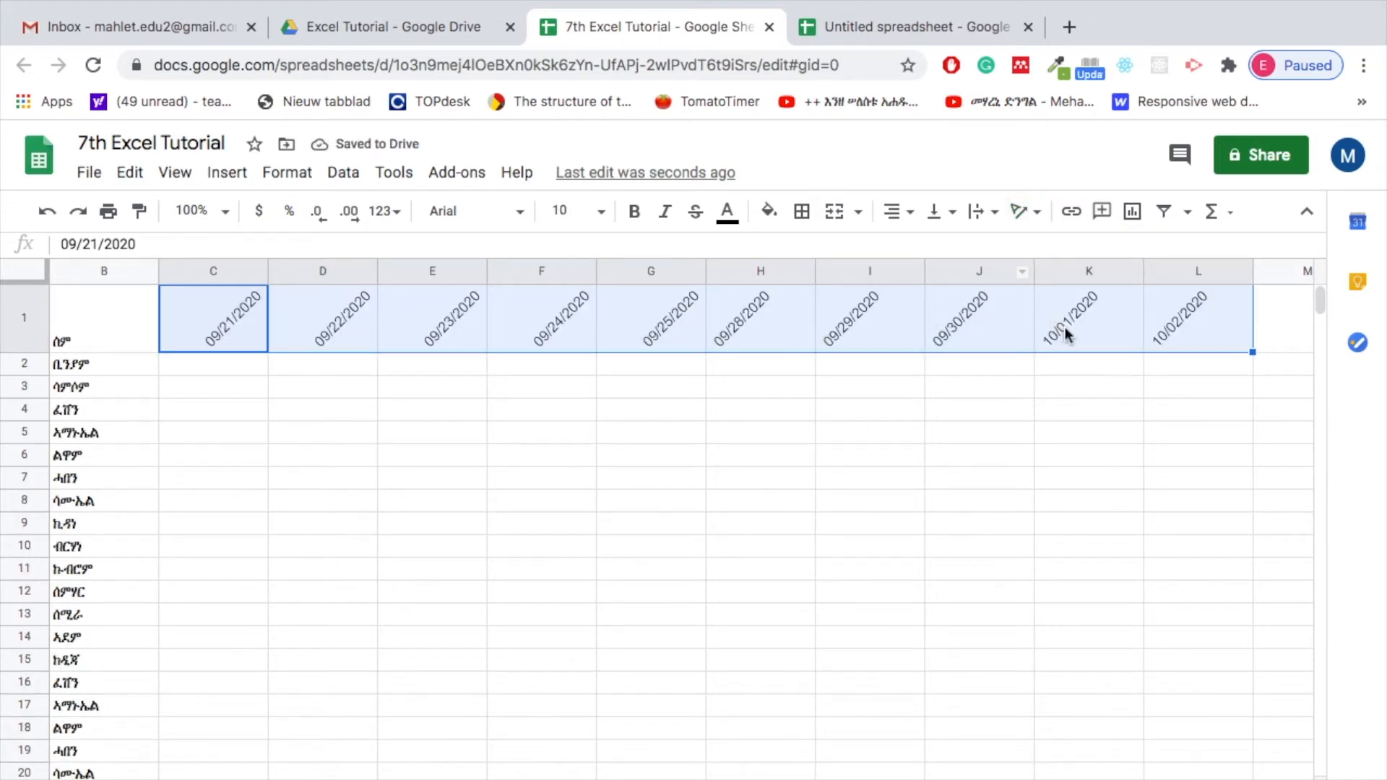
# Step: Try the 90° Rotate up option on the header dates in C1 to L1 and return them to the 45° upward tilt
pyautogui.click(1036, 213)
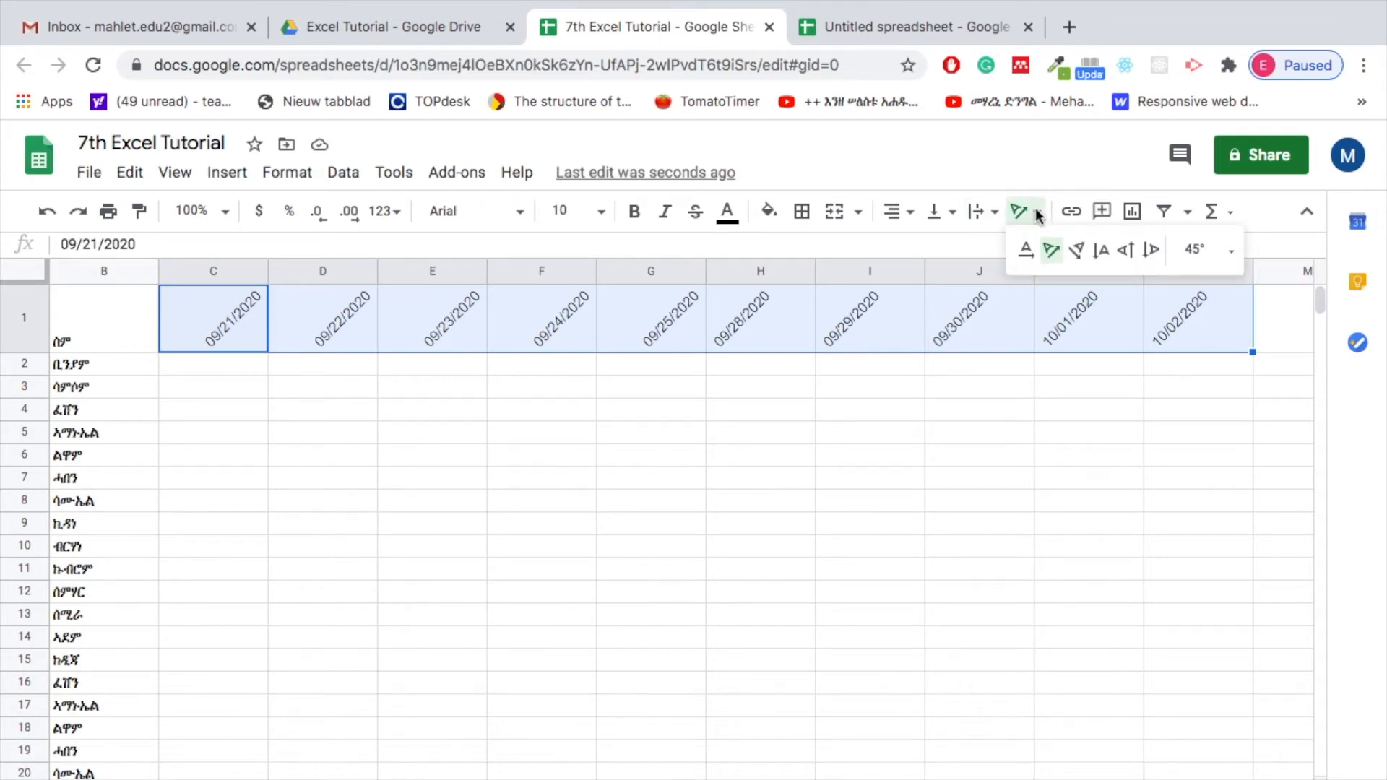
pyautogui.click(1131, 250)
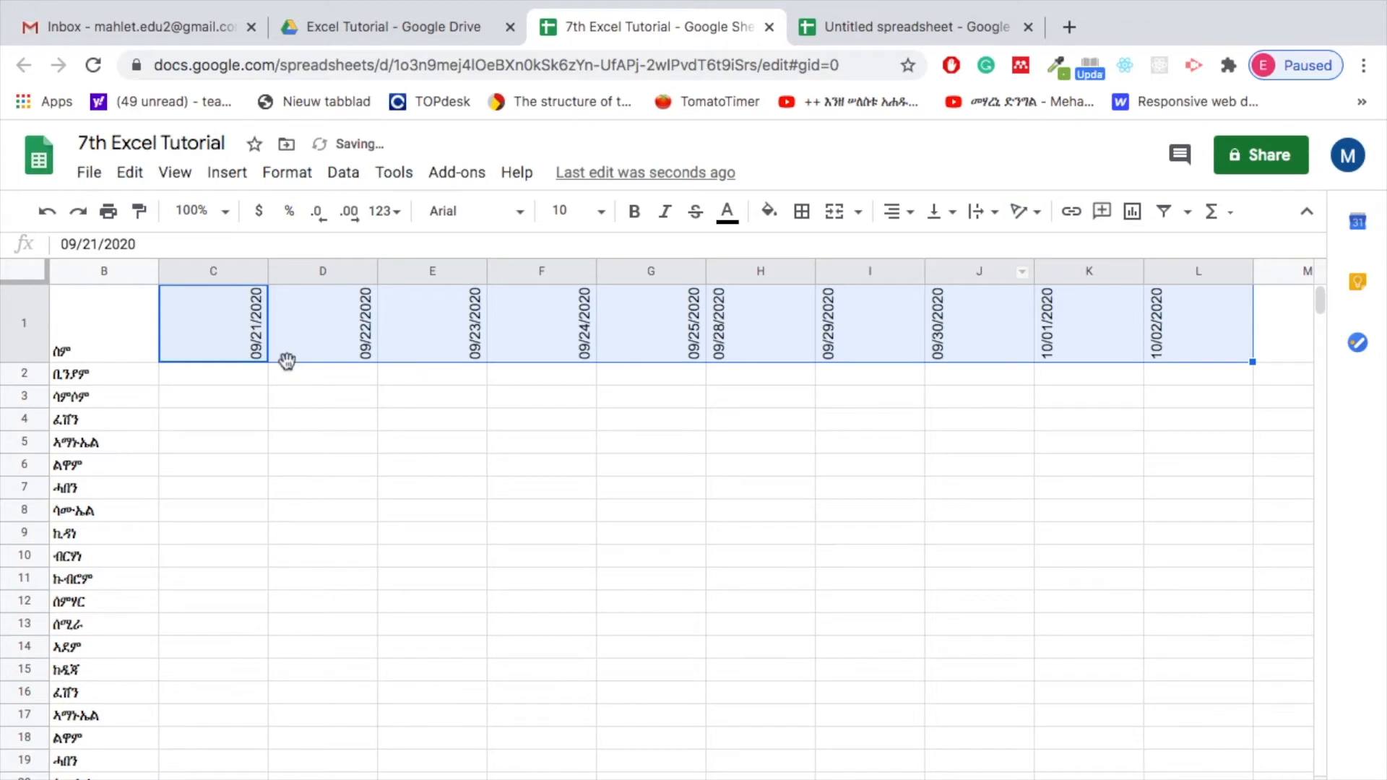
pyautogui.click(1038, 215)
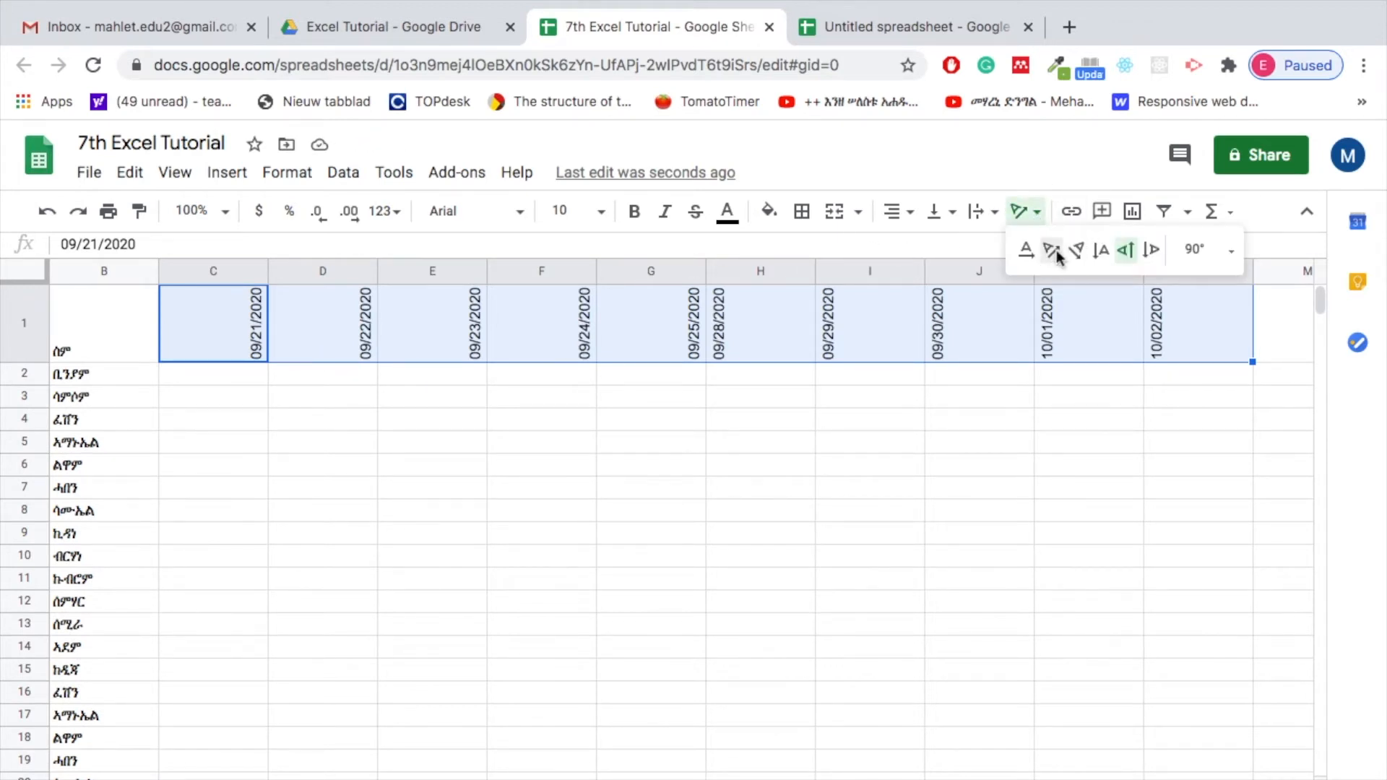
pyautogui.click(1052, 251)
pyautogui.click(318, 521)
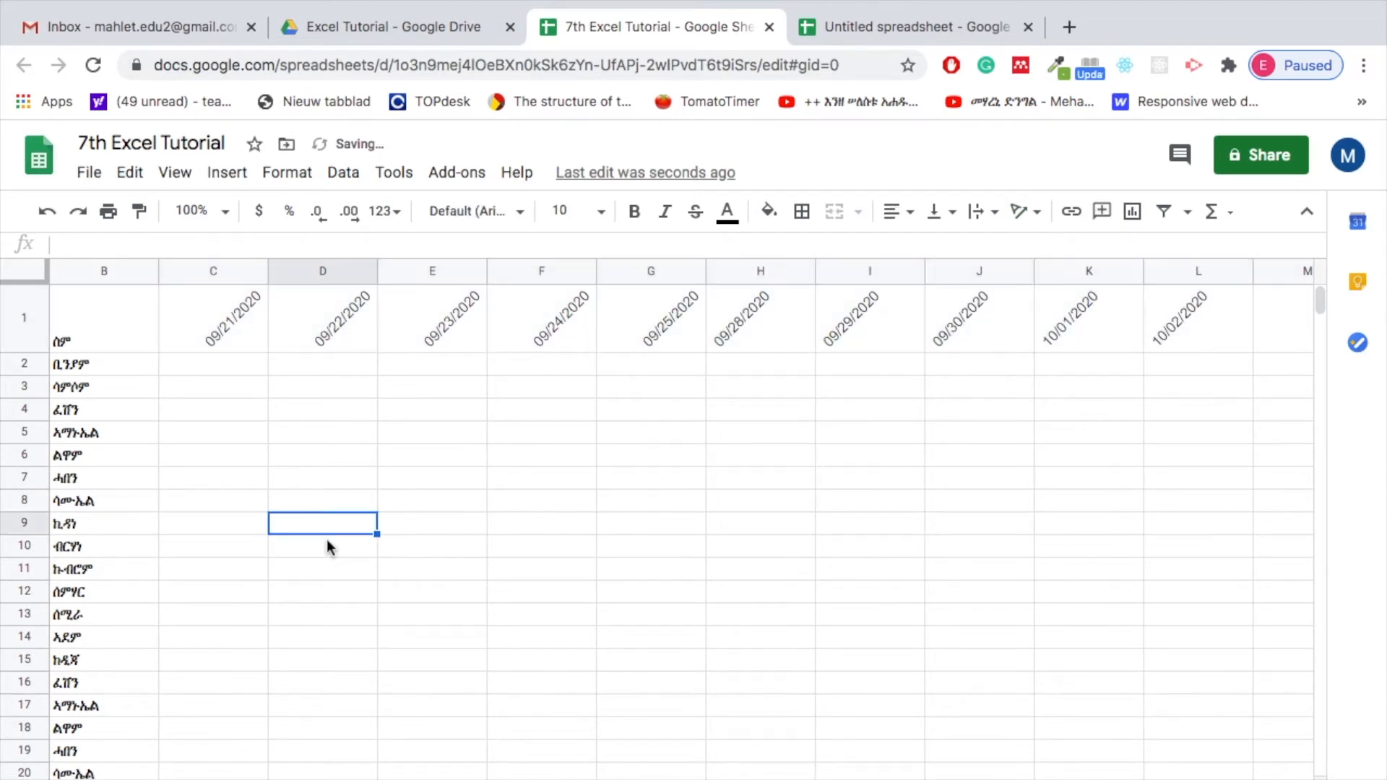
pyautogui.hscroll(-2, 681, 519)
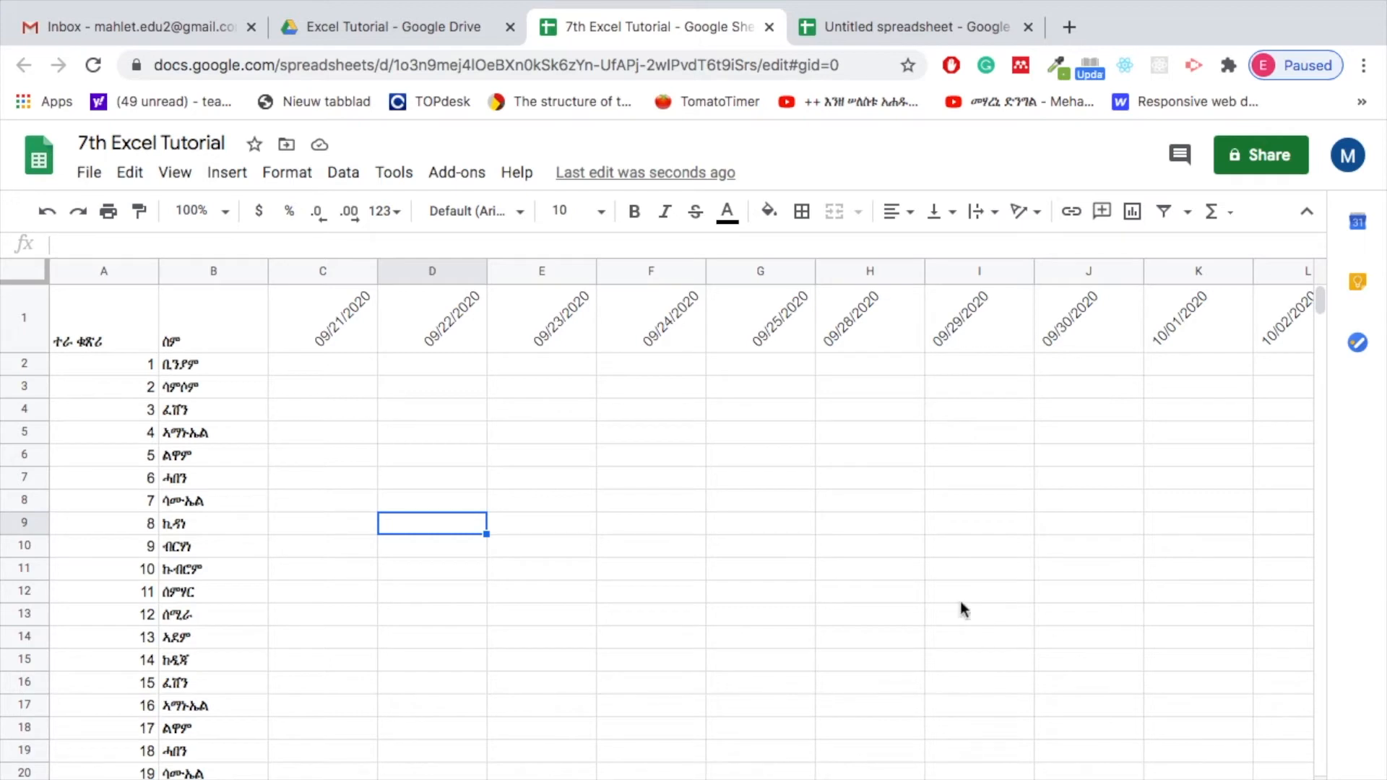
pyautogui.hscroll(1, 951, 587)
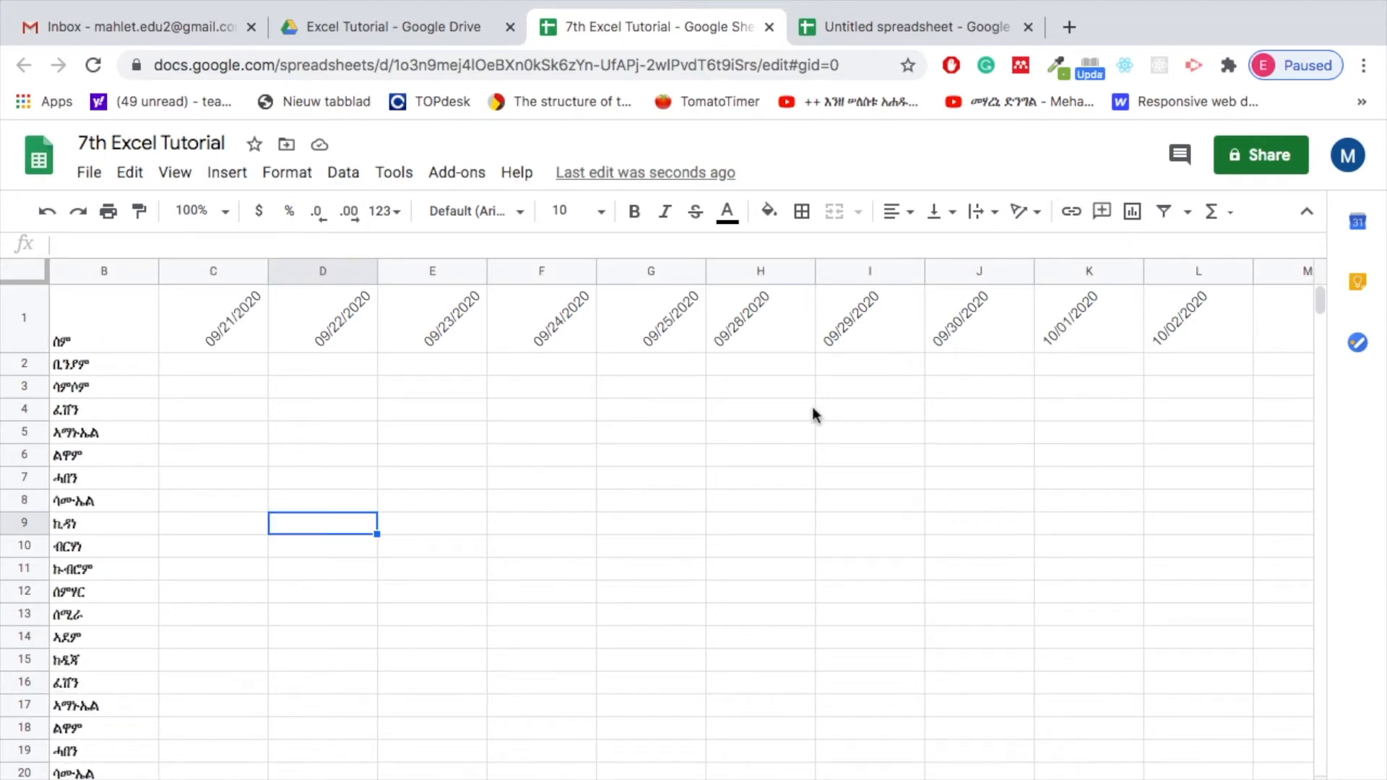
pyautogui.hscroll(-1, 813, 409)
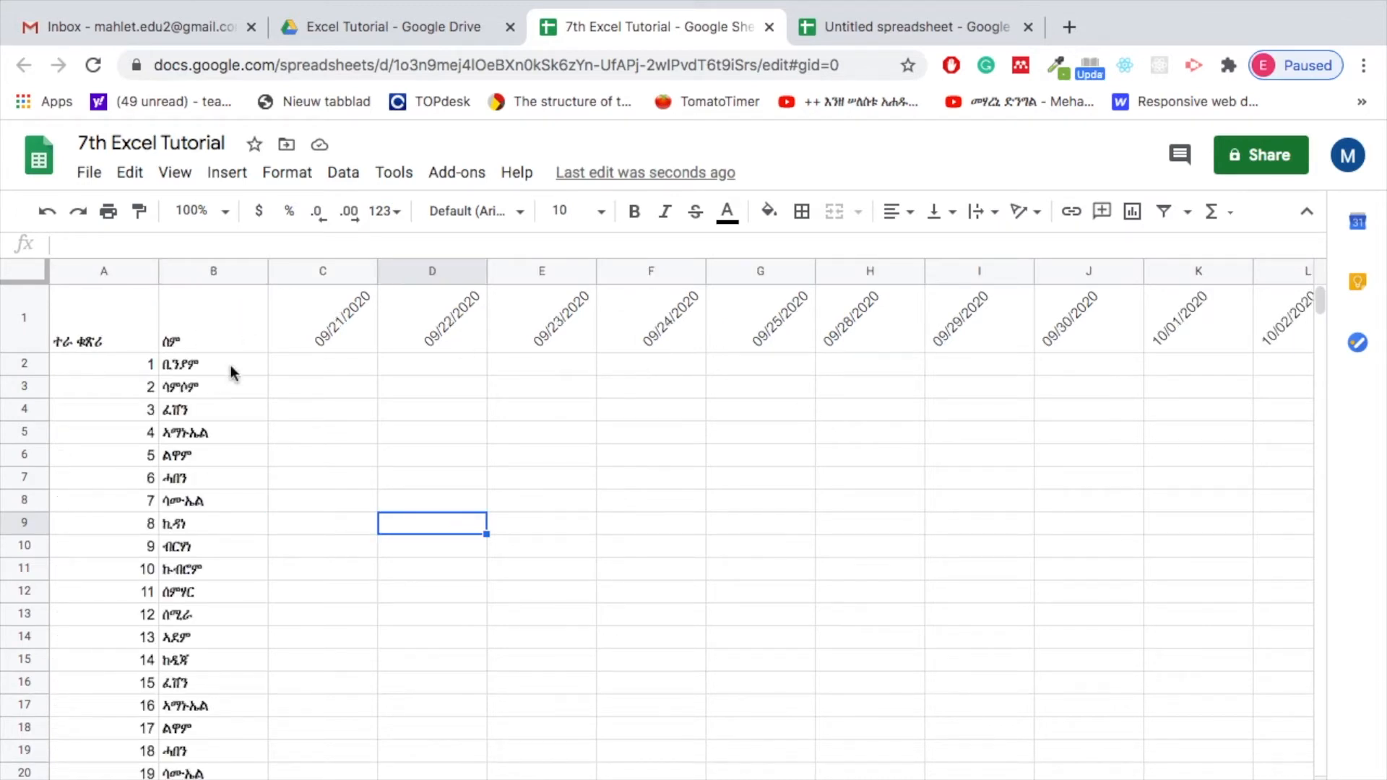
pyautogui.click(305, 389)
pyautogui.moveTo(310, 367); pyautogui.dragTo(332, 583)
pyautogui.click(331, 478)
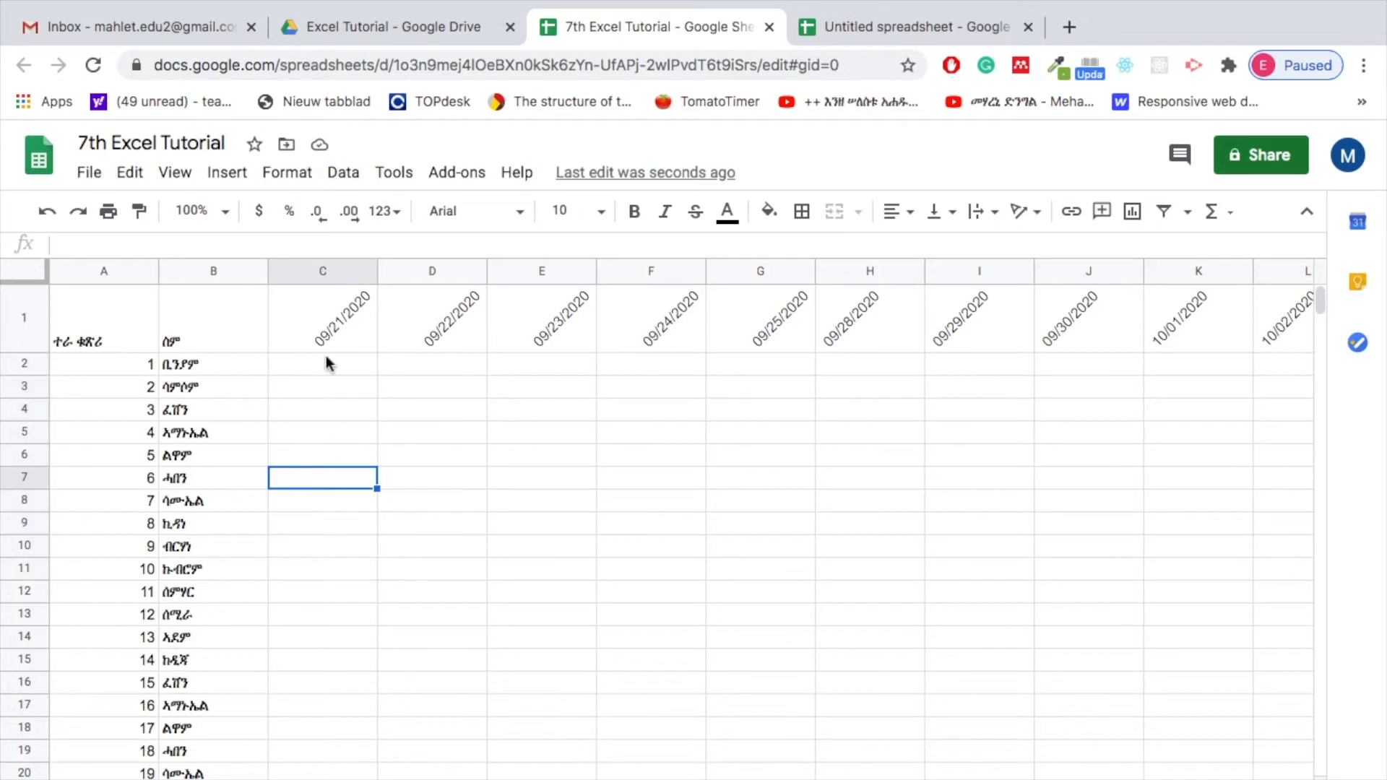
# Step: Narrow date columns C and D one by one to about half their width
pyautogui.moveTo(377, 271); pyautogui.dragTo(327, 272)
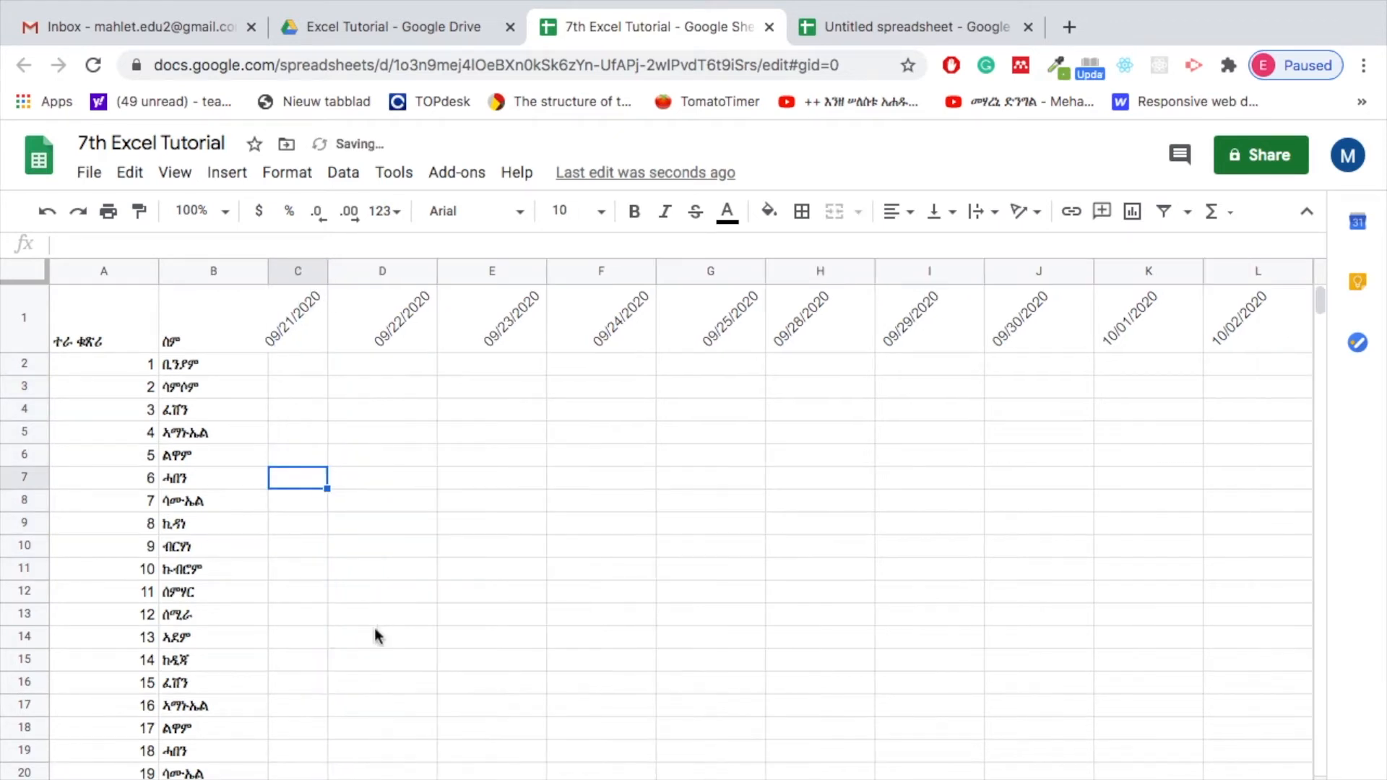
pyautogui.click(425, 271)
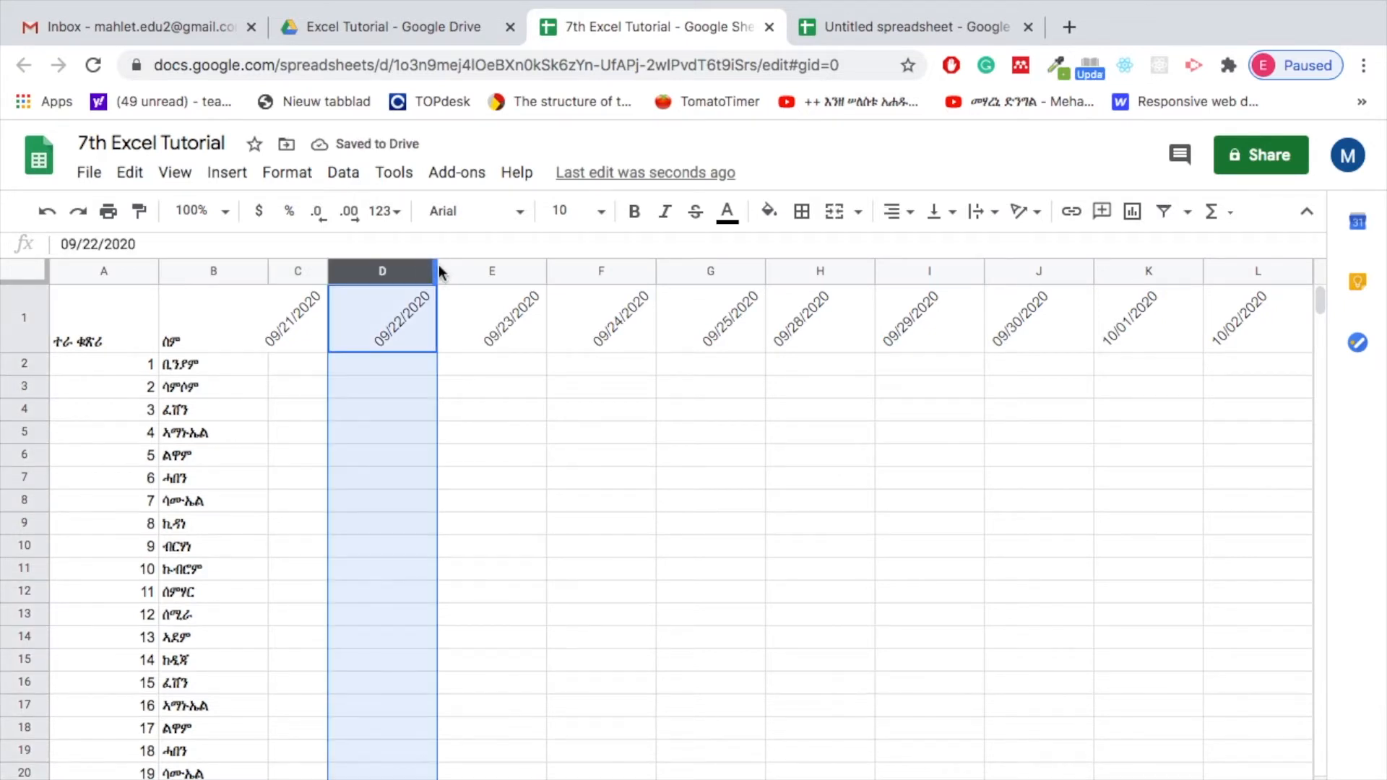
pyautogui.moveTo(436, 271); pyautogui.dragTo(380, 273)
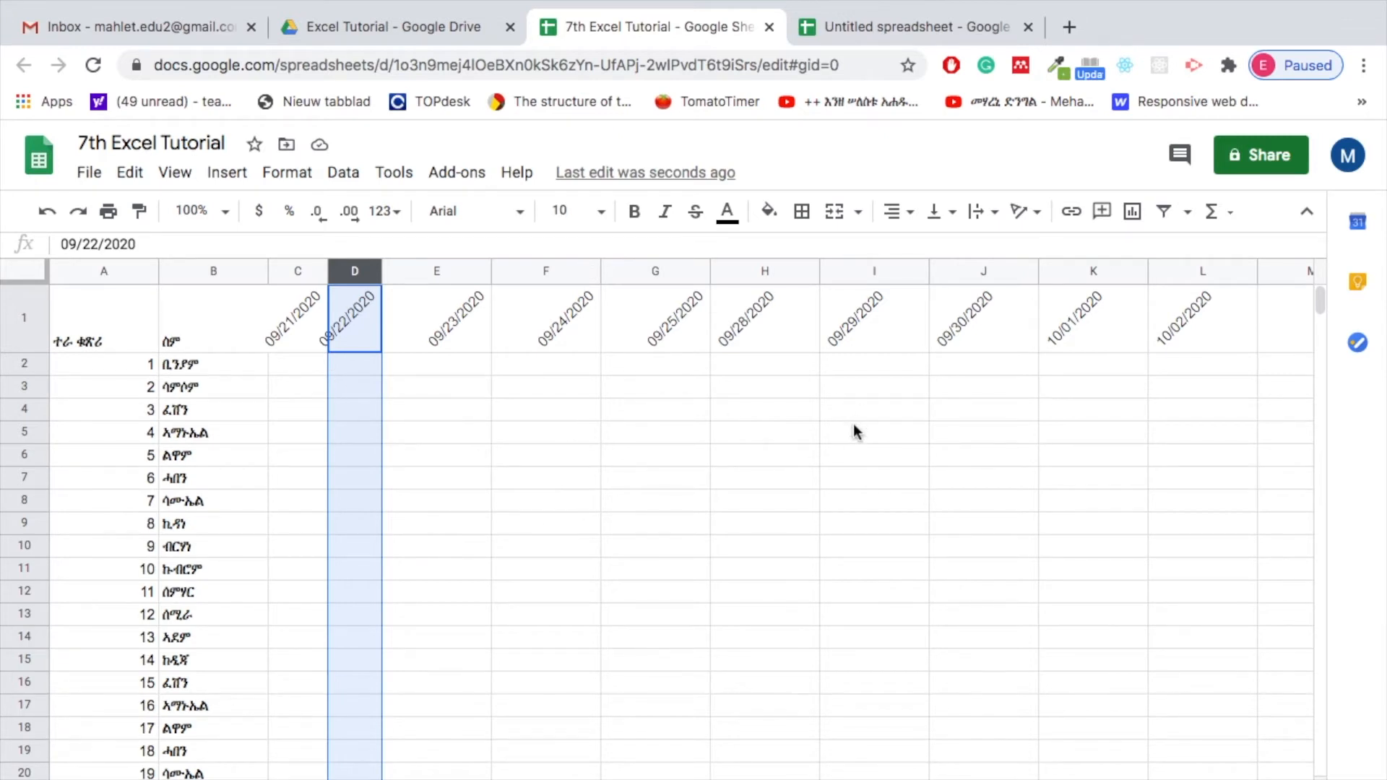
pyautogui.click(663, 434)
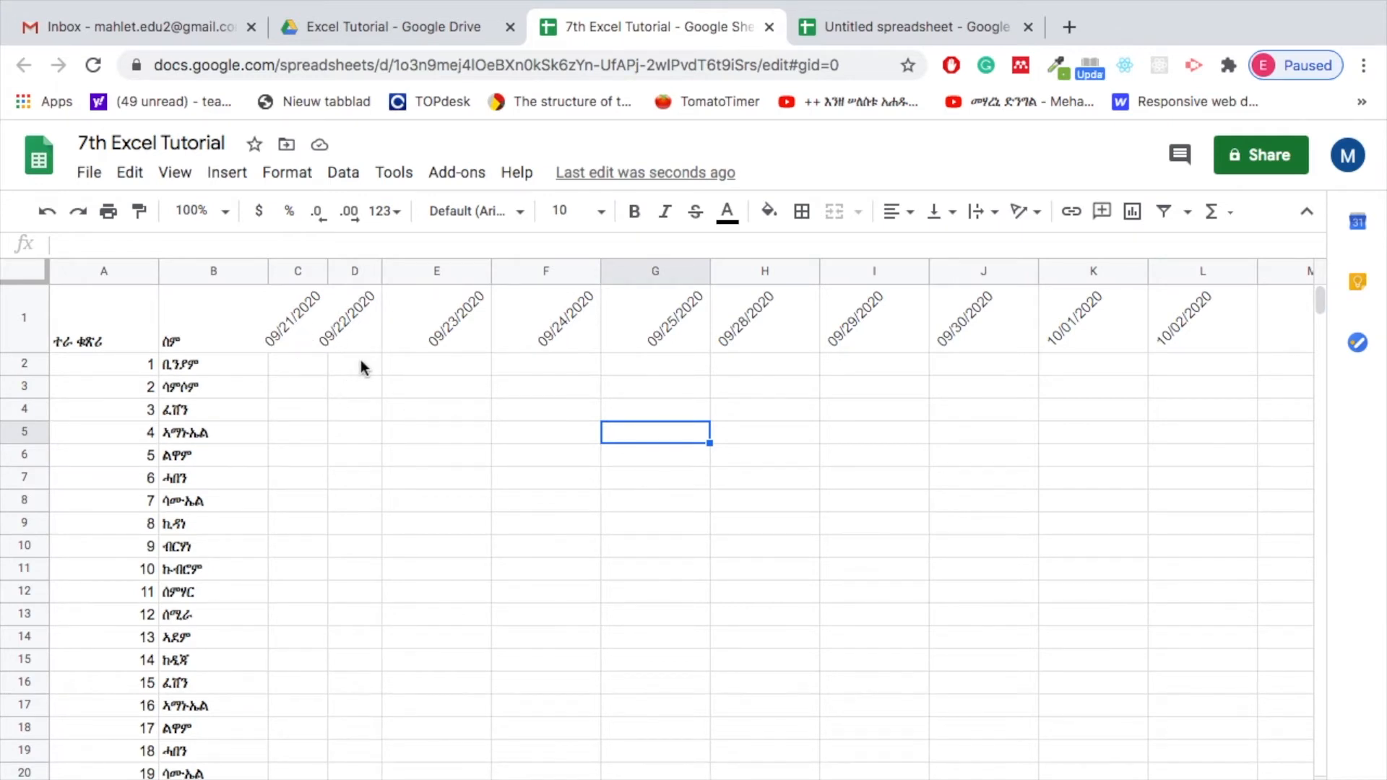
# Step: Undo the width changes of columns D and C
pyautogui.press('super+z')
pyautogui.click(301, 338)
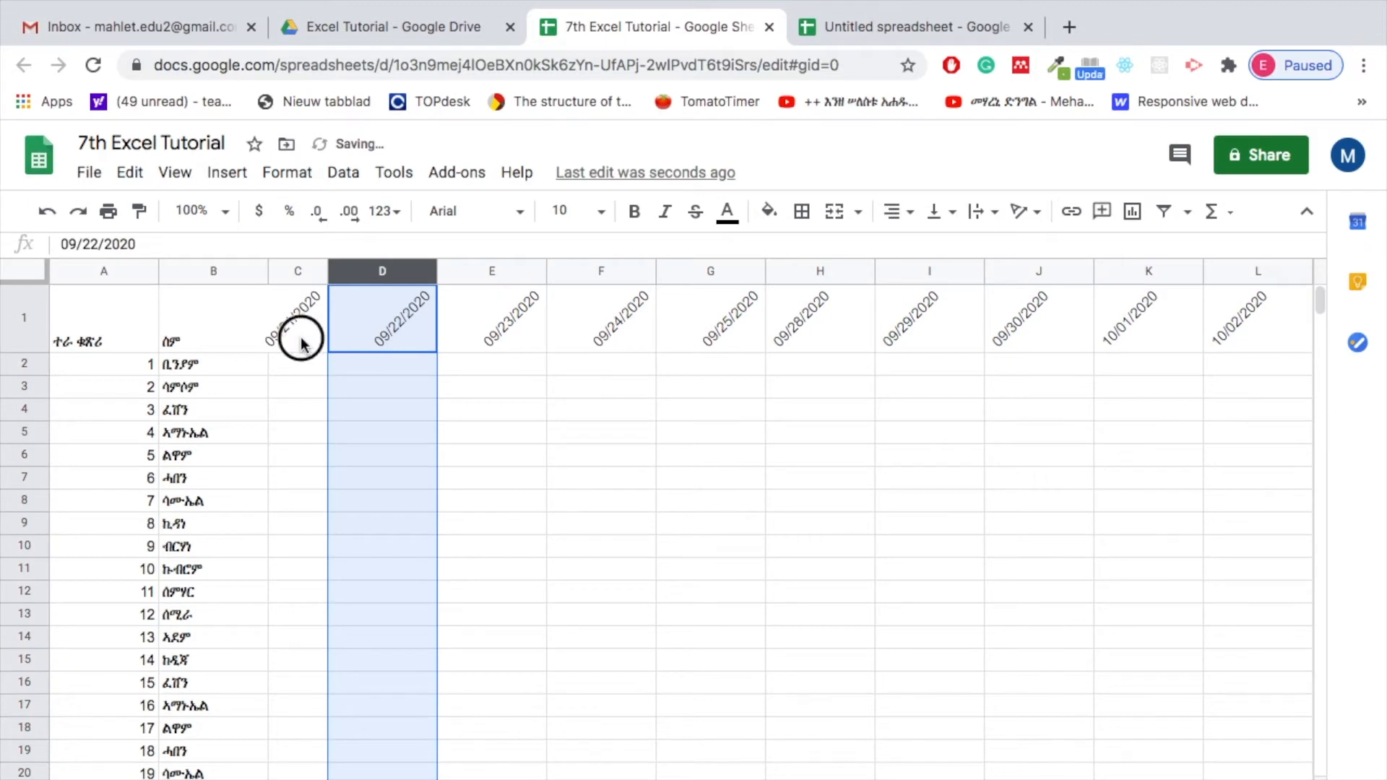
pyautogui.click(480, 484)
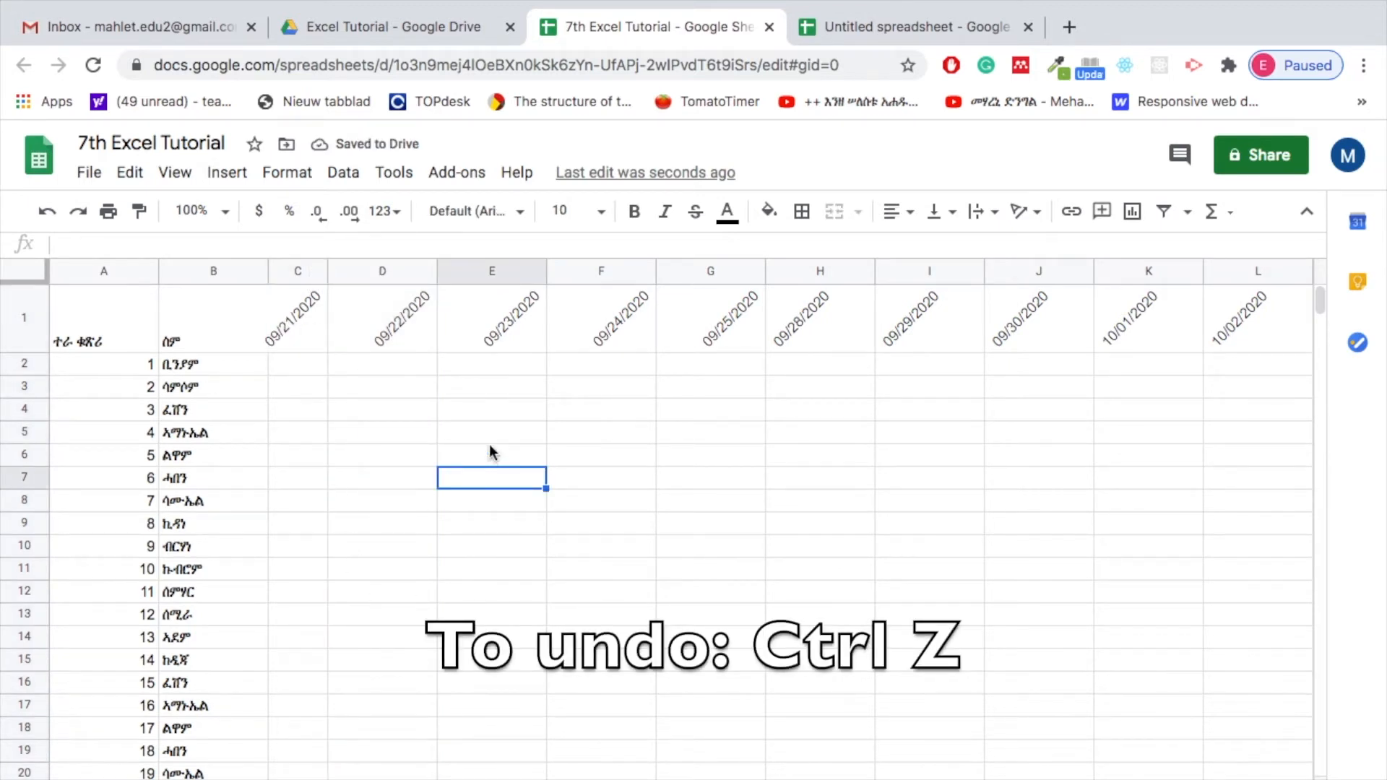
pyautogui.press('super+z')
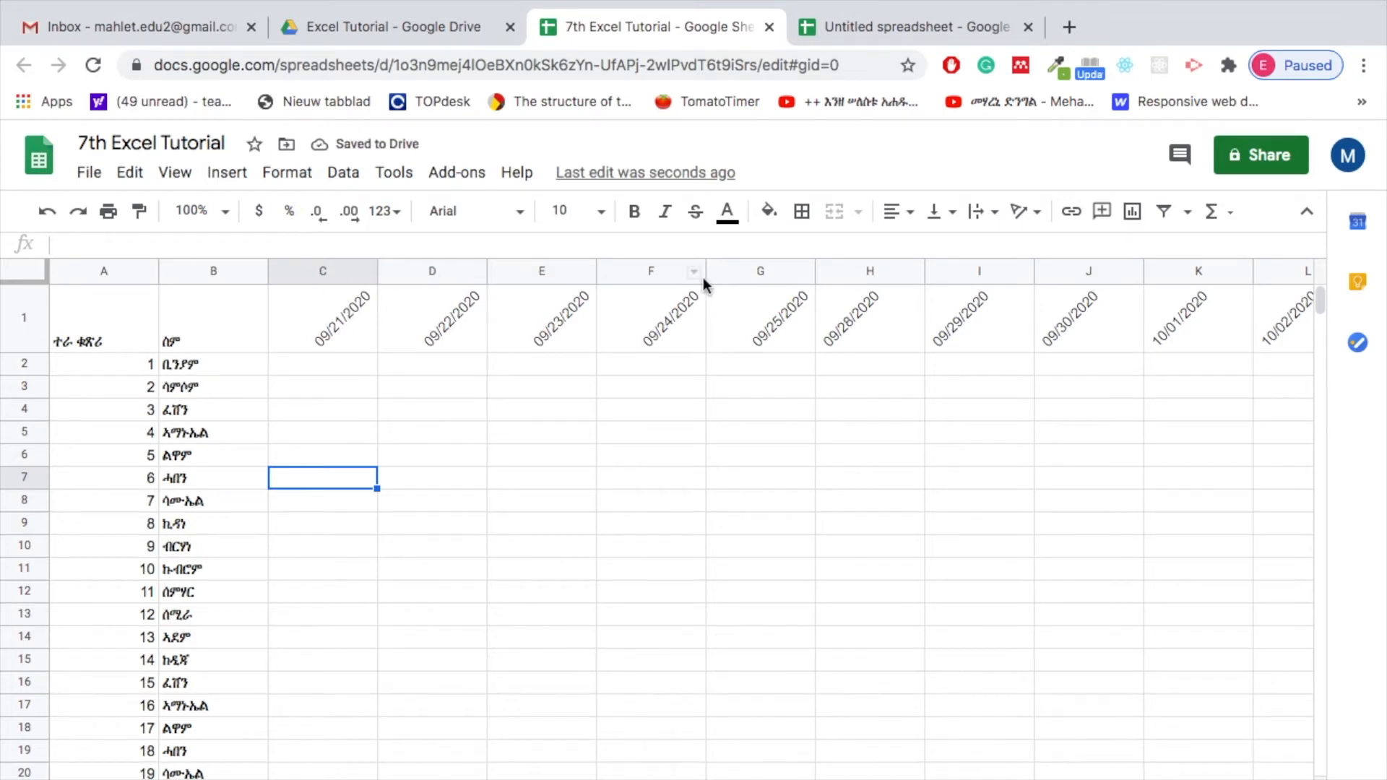
pyautogui.click(298, 271)
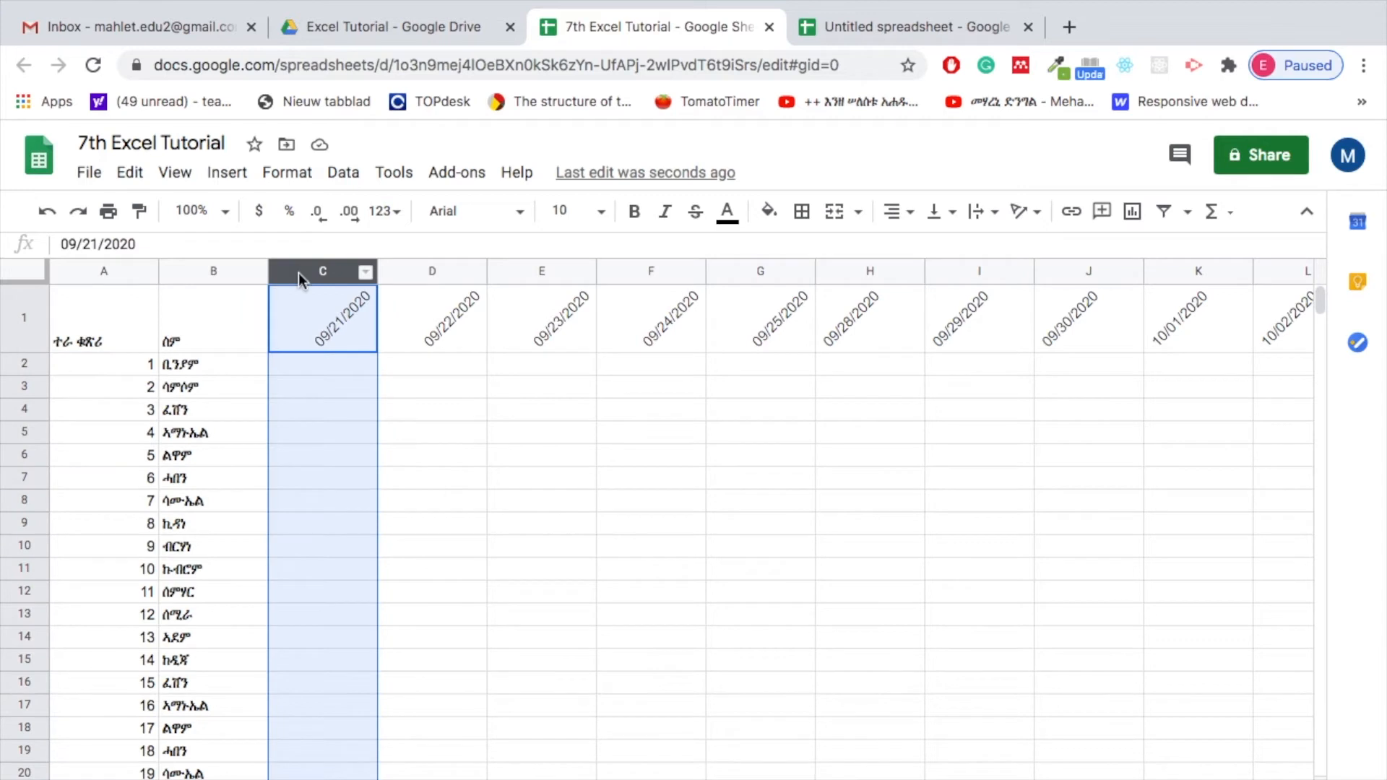
pyautogui.moveTo(298, 272); pyautogui.dragTo(361, 272)
pyautogui.moveTo(318, 313); pyautogui.dragTo(520, 318)
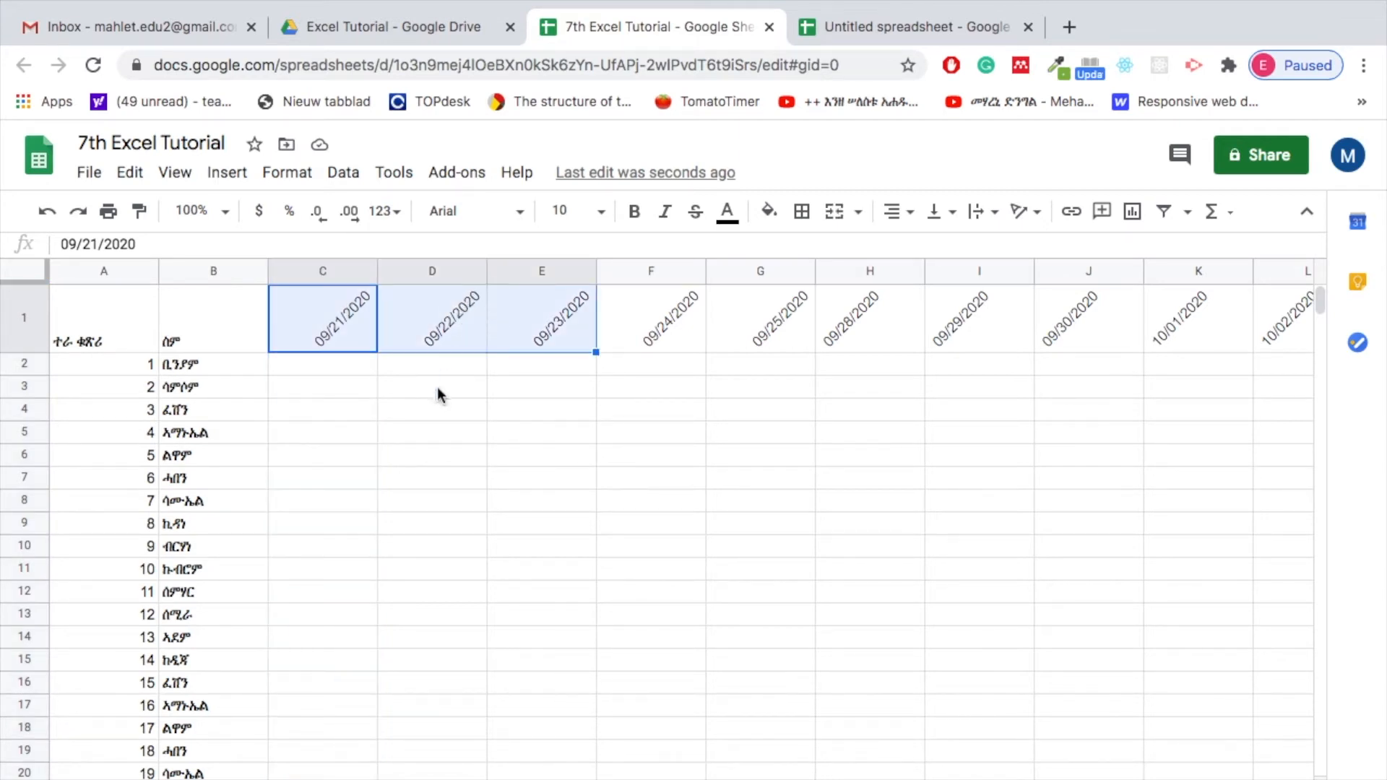
pyautogui.click(436, 385)
pyautogui.click(305, 271)
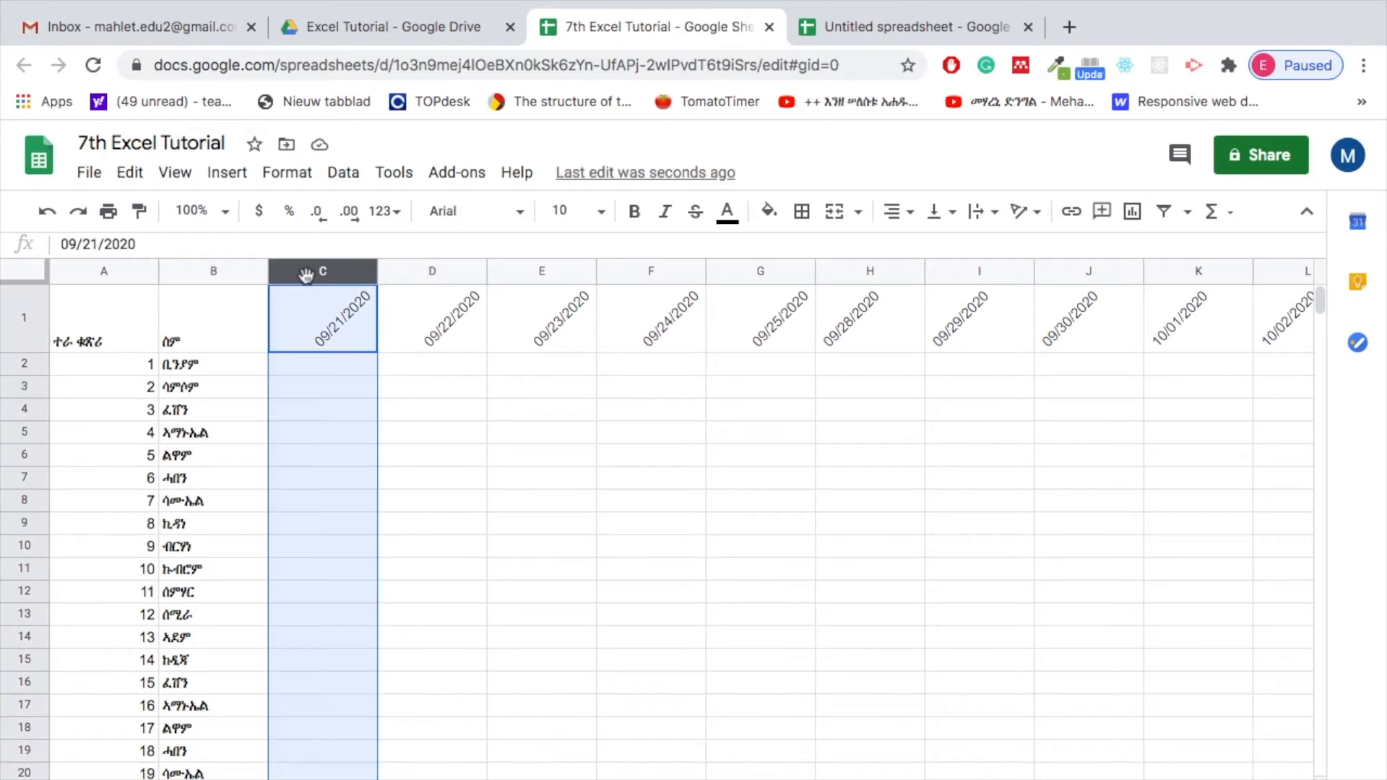
pyautogui.click(456, 431)
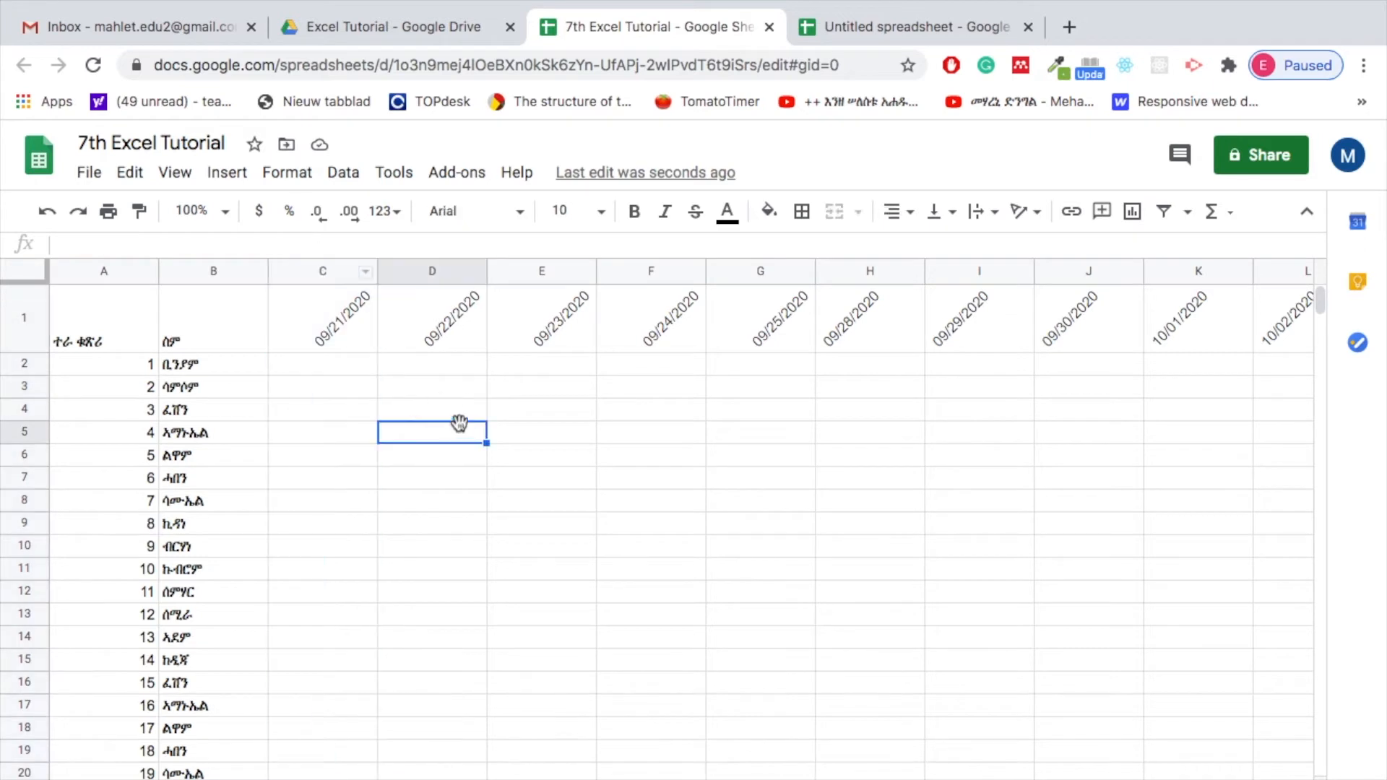
# Step: Narrow date columns C through L together to about half their width
pyautogui.click(293, 271)
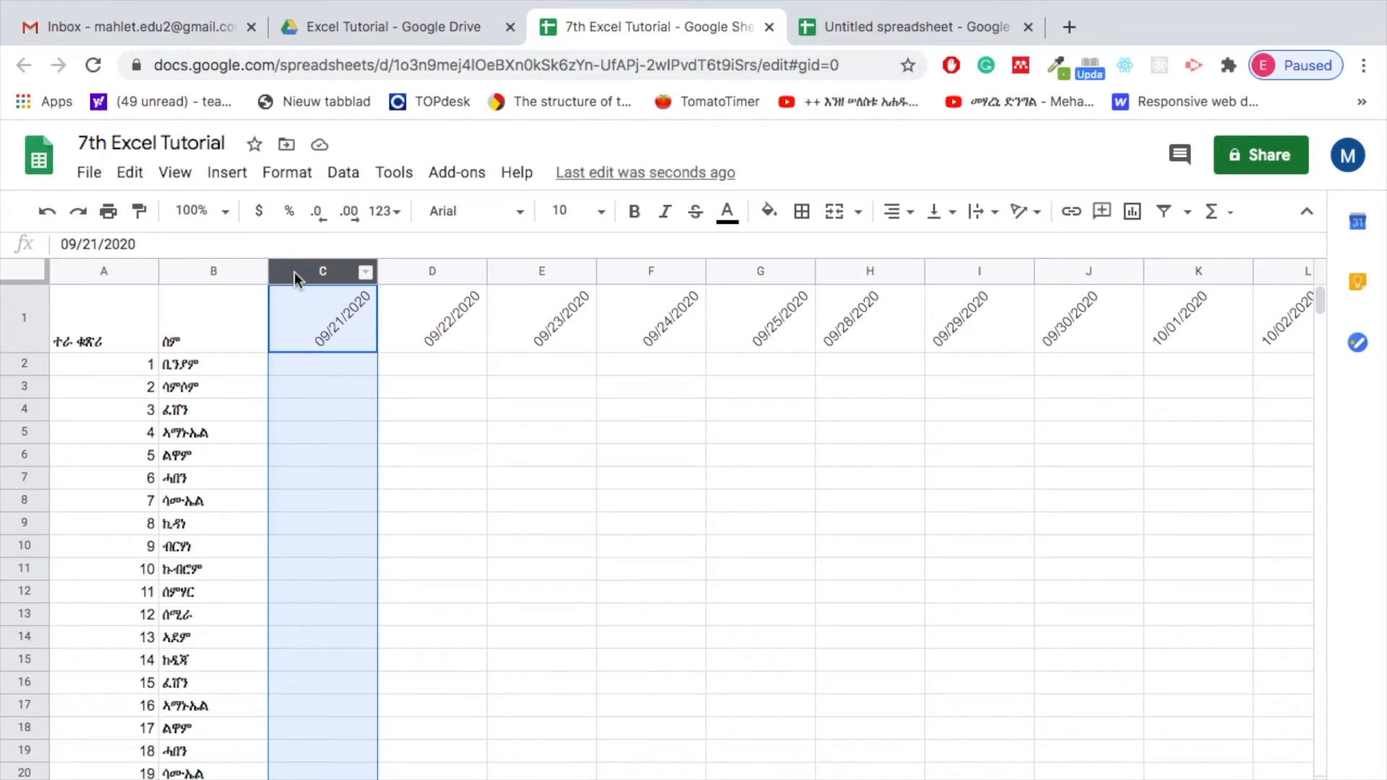
pyautogui.hotkey('shift', 'Right')
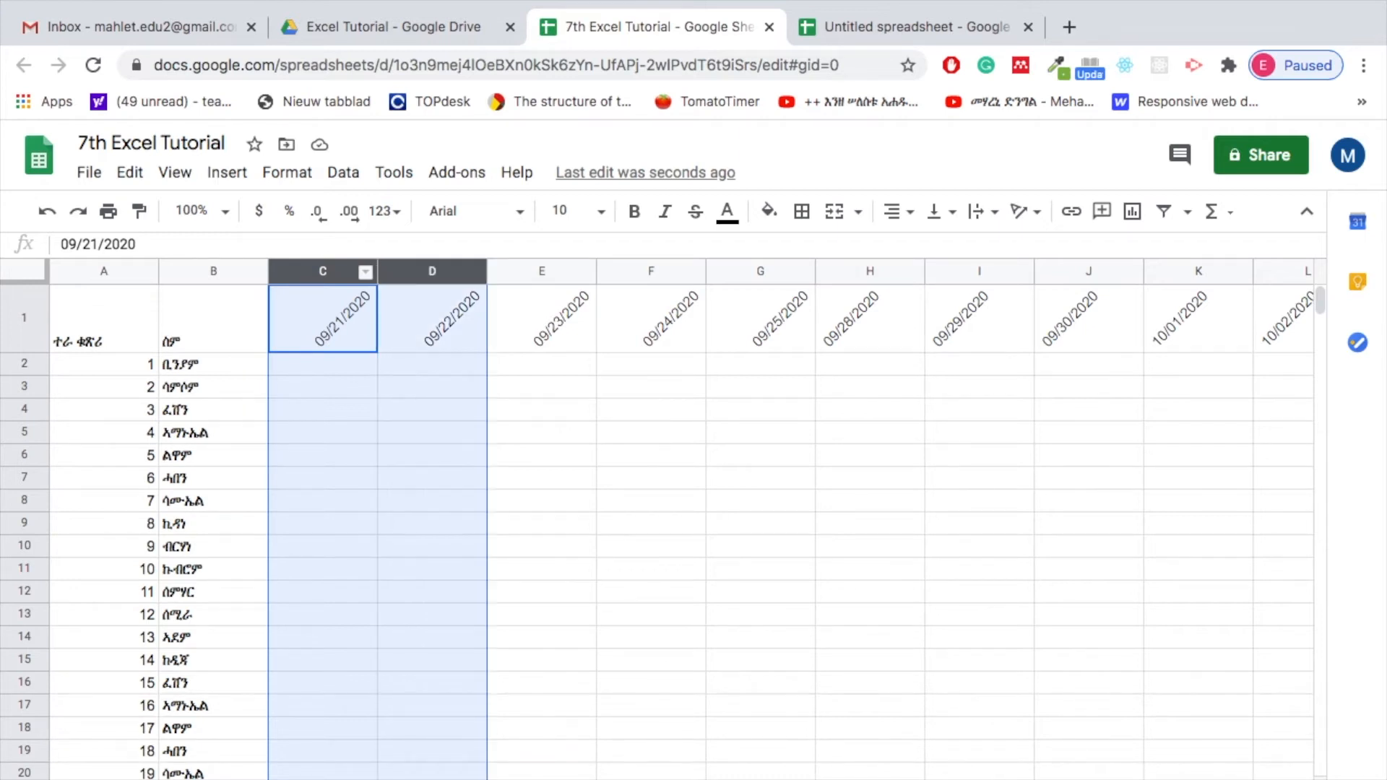
pyautogui.hotkey('shift', 'Right')
pyautogui.hotkey('shift', 'Right')
pyautogui.hotkey('shift', 'Right')
pyautogui.hotkey('shift', 'Right')
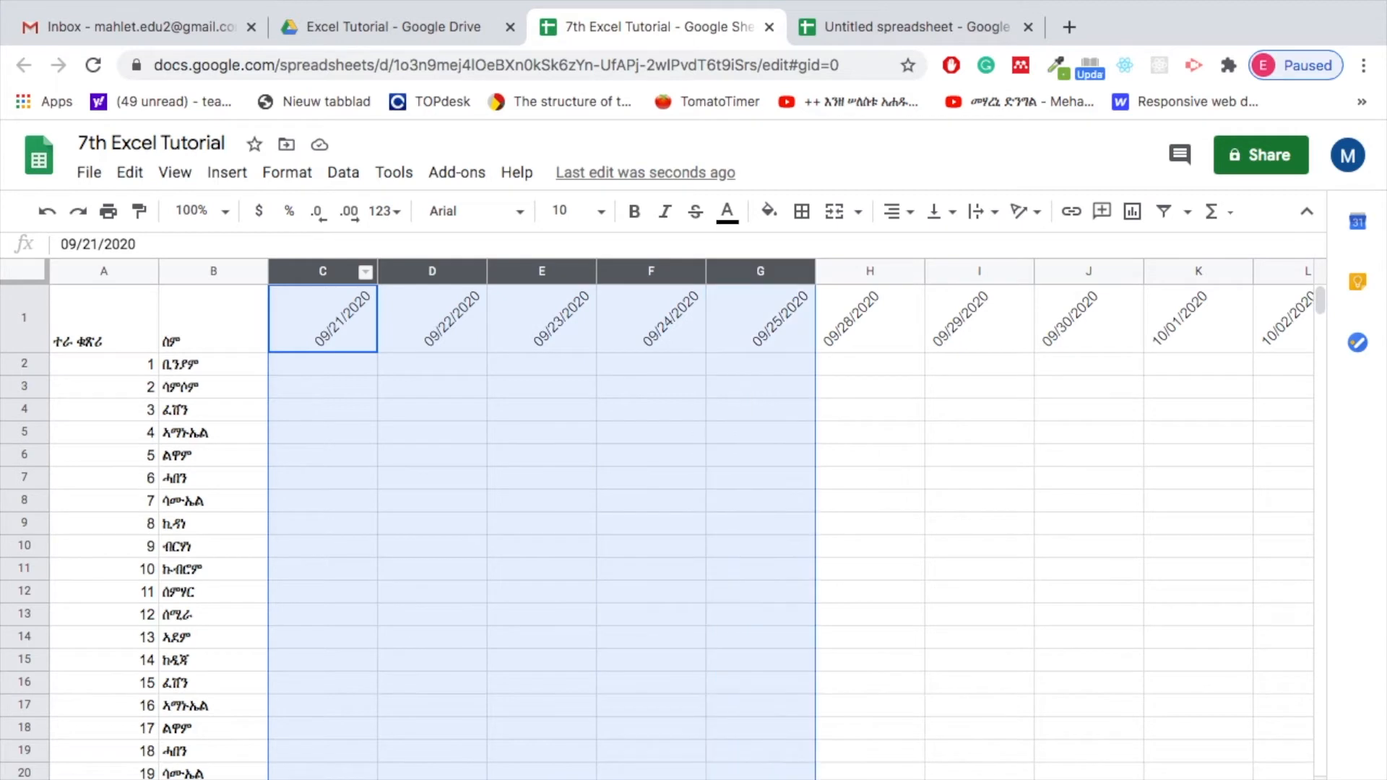
pyautogui.hotkey('shift', 'Right')
pyautogui.hotkey('shift', 'Right')
pyautogui.hotkey('shift', 'Right')
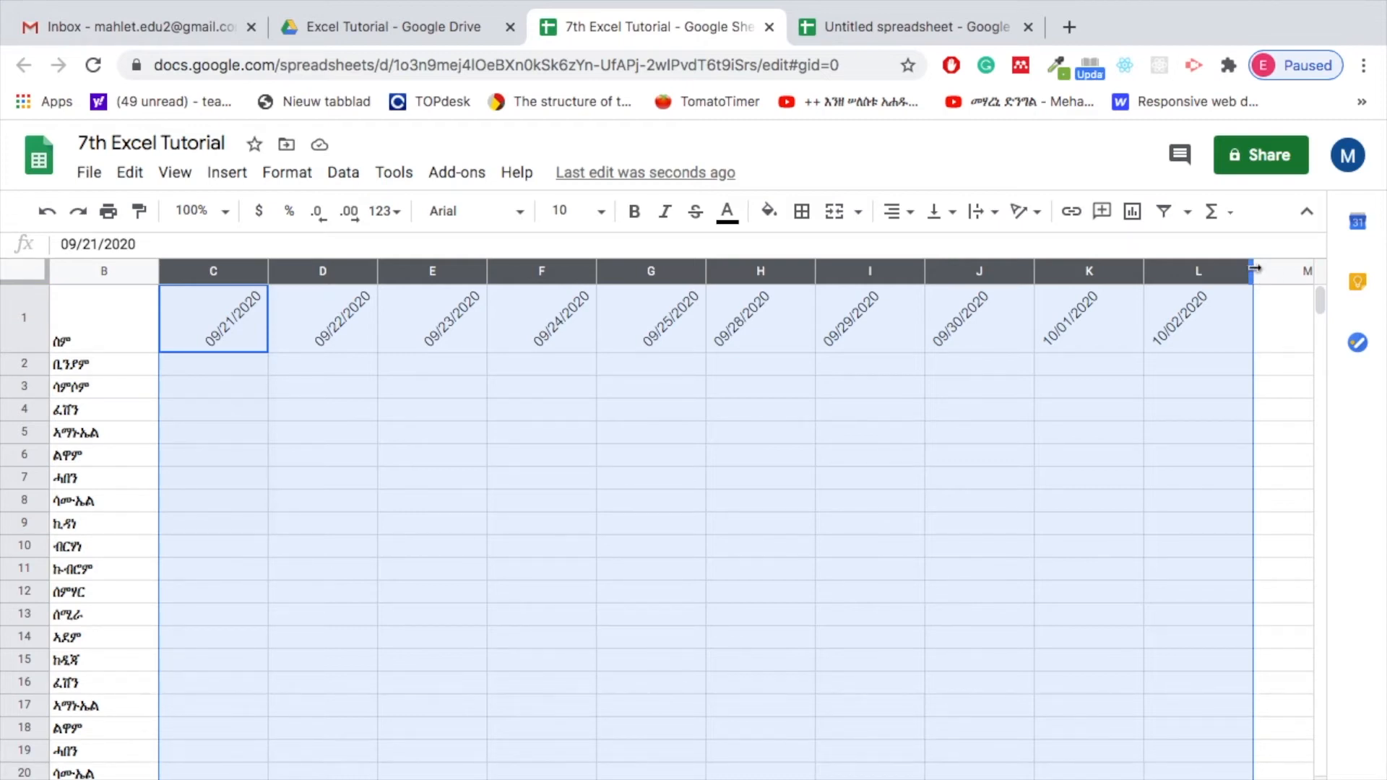
pyautogui.moveTo(1252, 268); pyautogui.dragTo(1198, 276)
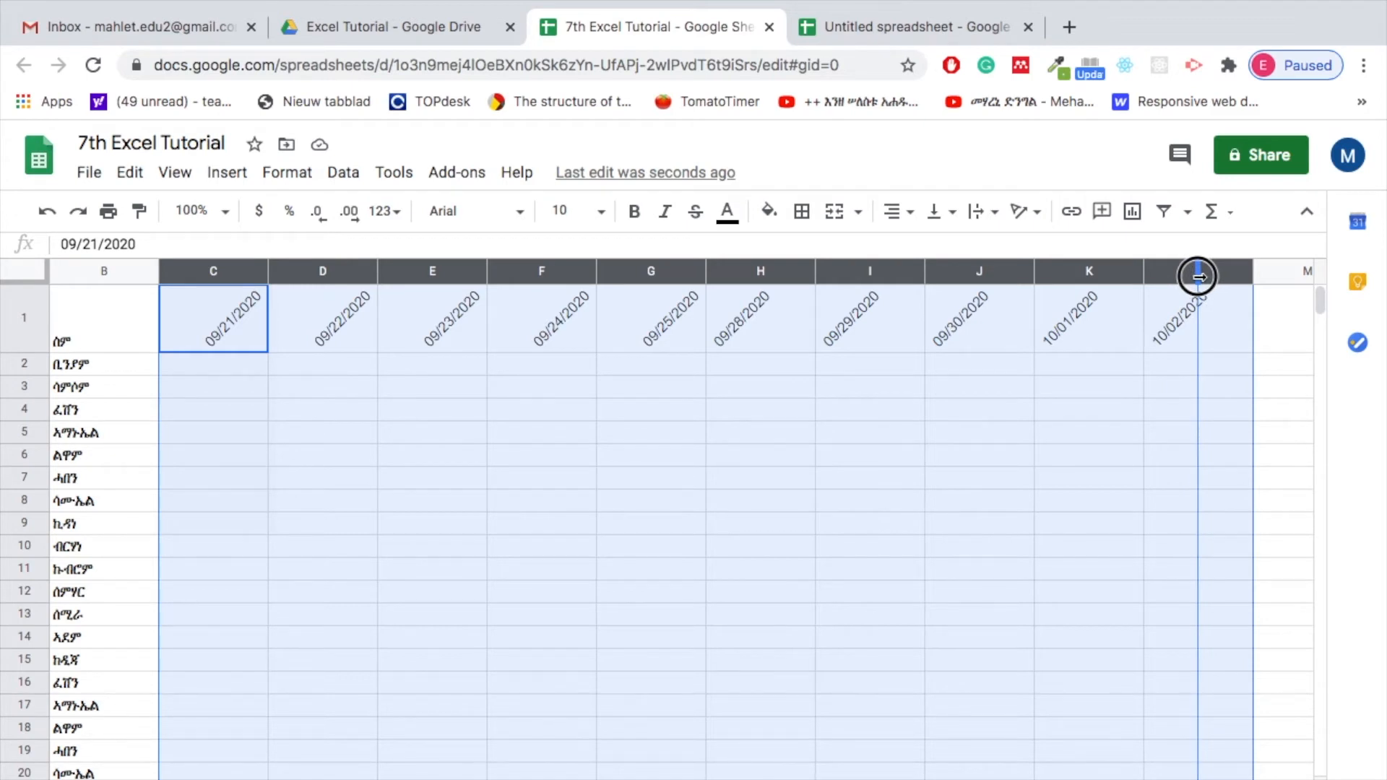
pyautogui.moveTo(1198, 276); pyautogui.dragTo(1195, 275)
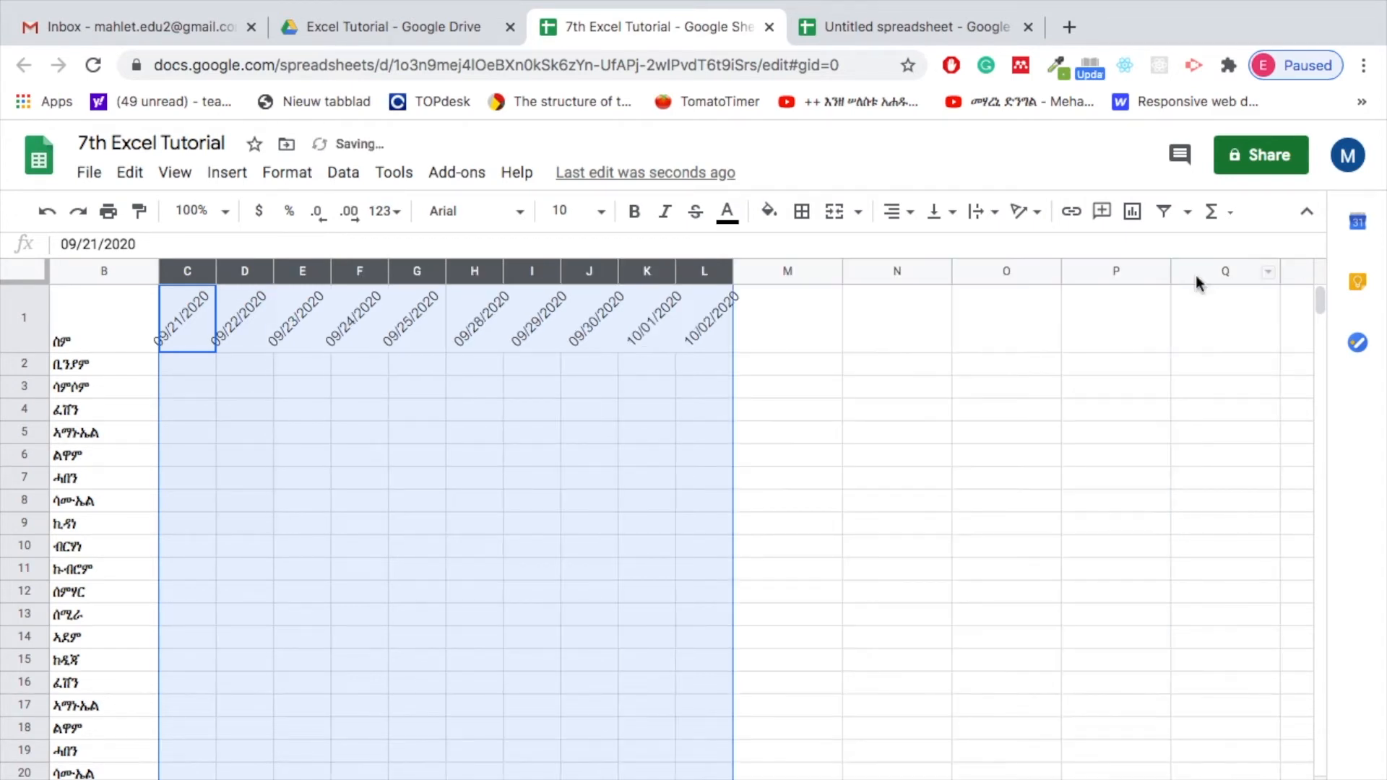
pyautogui.hscroll(-2, 679, 520)
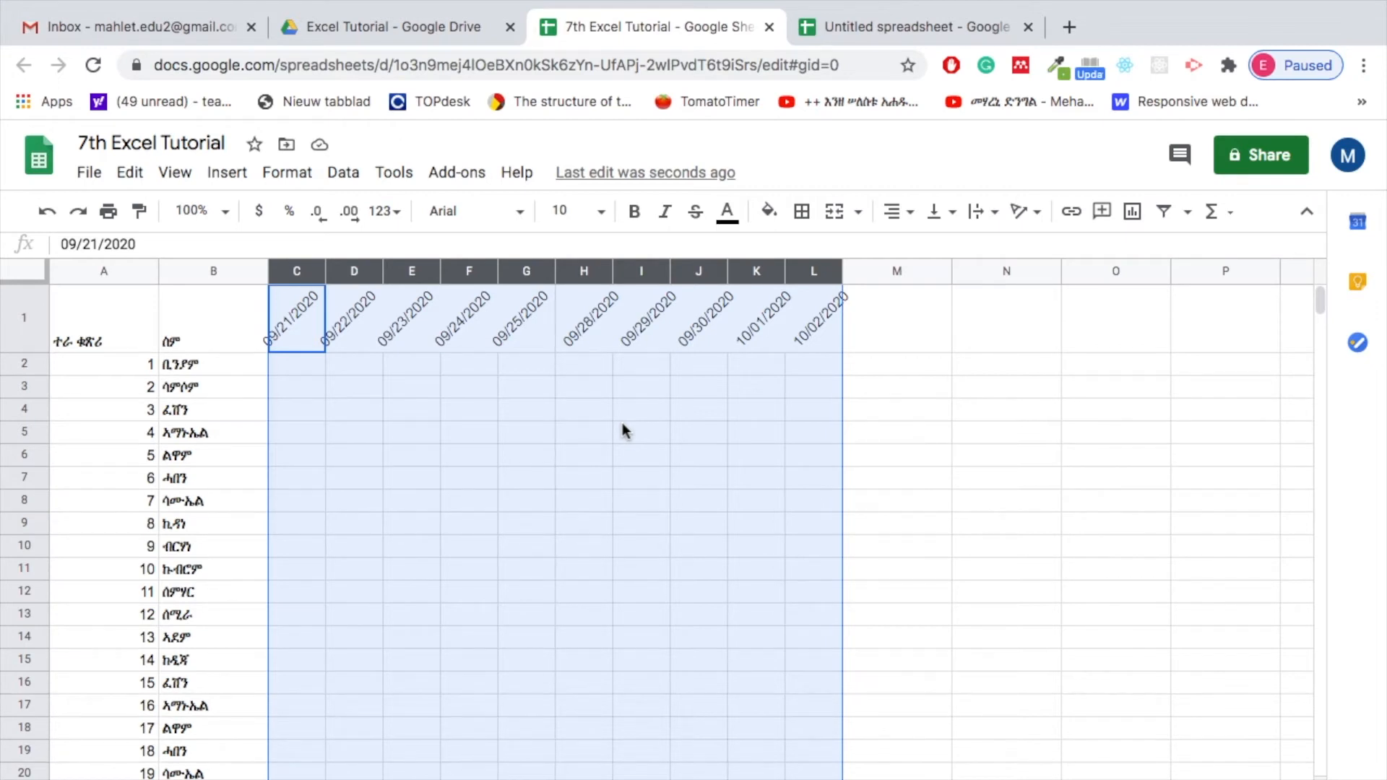
pyautogui.click(380, 394)
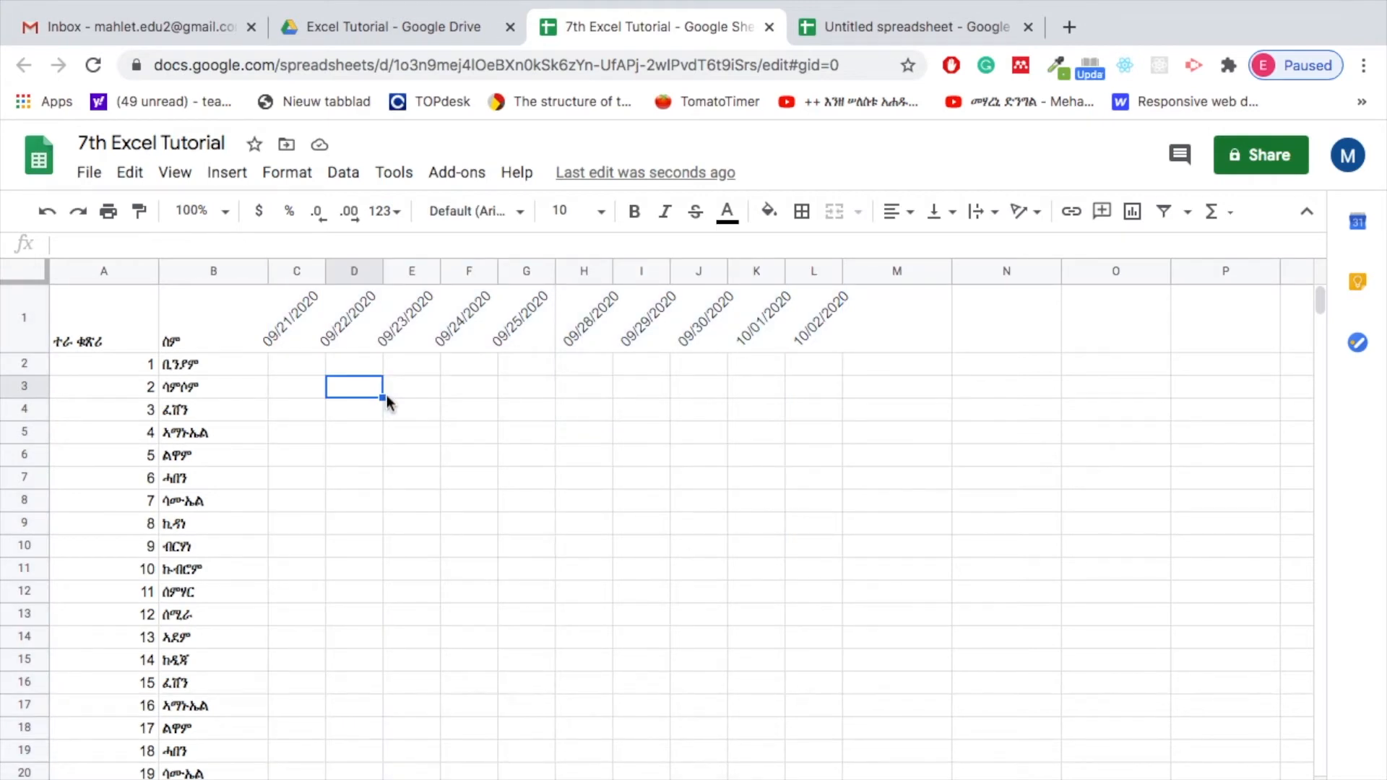
pyautogui.click(312, 368)
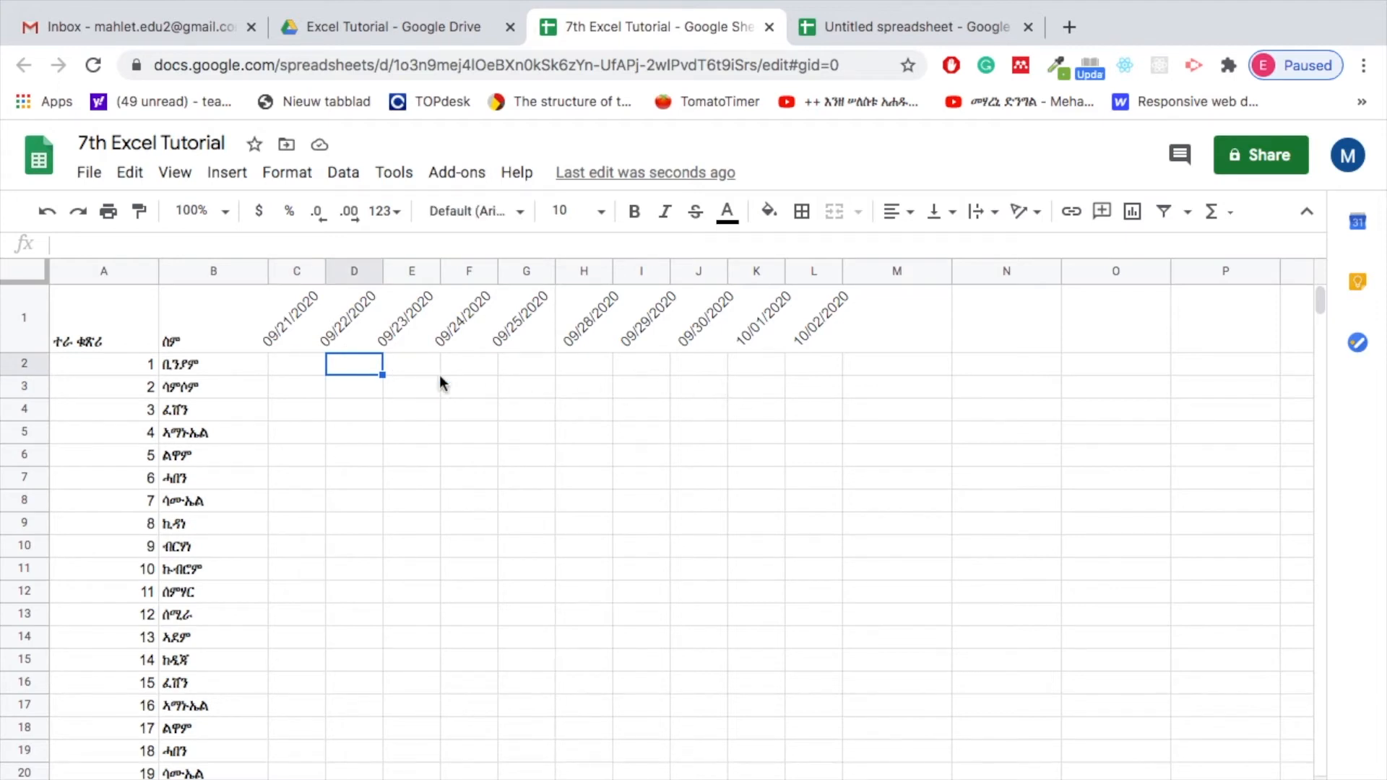
pyautogui.click(418, 366)
pyautogui.moveTo(289, 365); pyautogui.dragTo(820, 765)
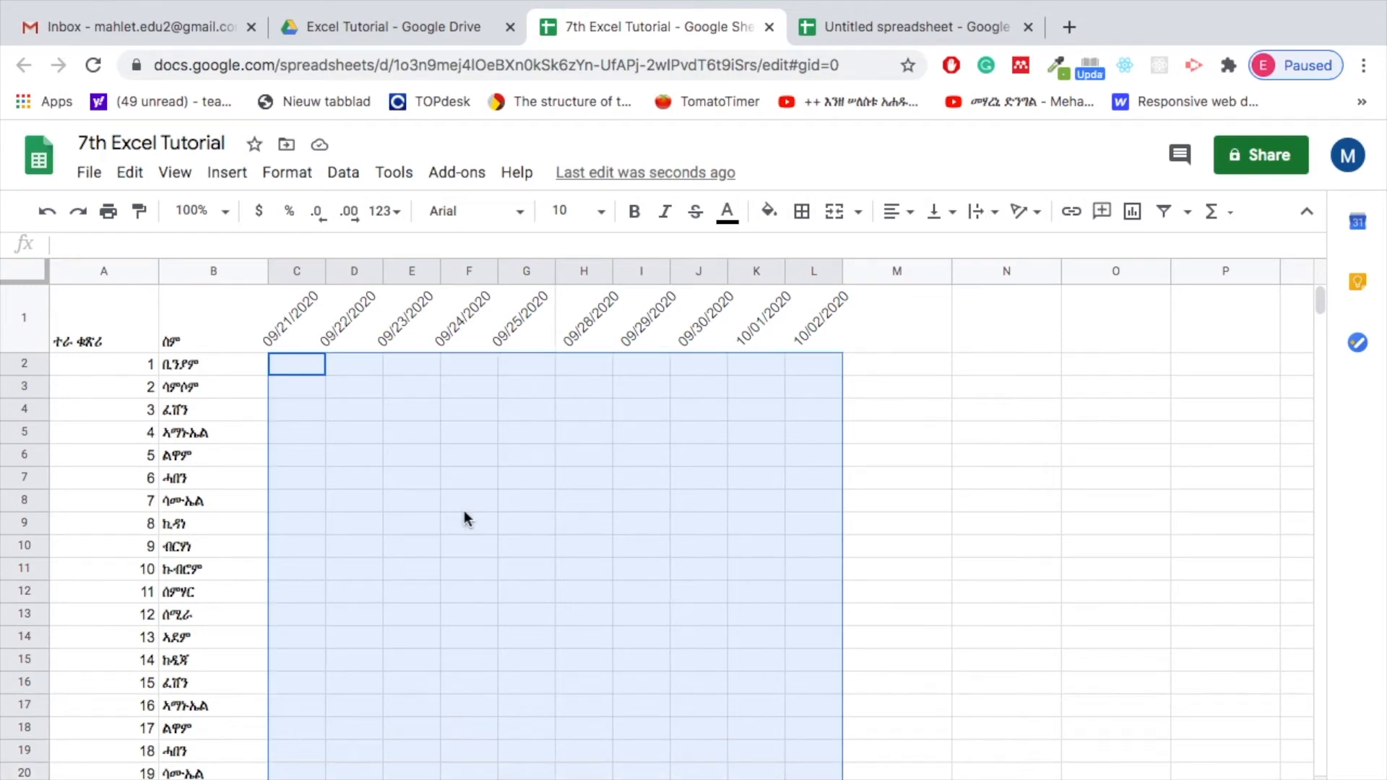
pyautogui.moveTo(424, 477); pyautogui.dragTo(449, 471)
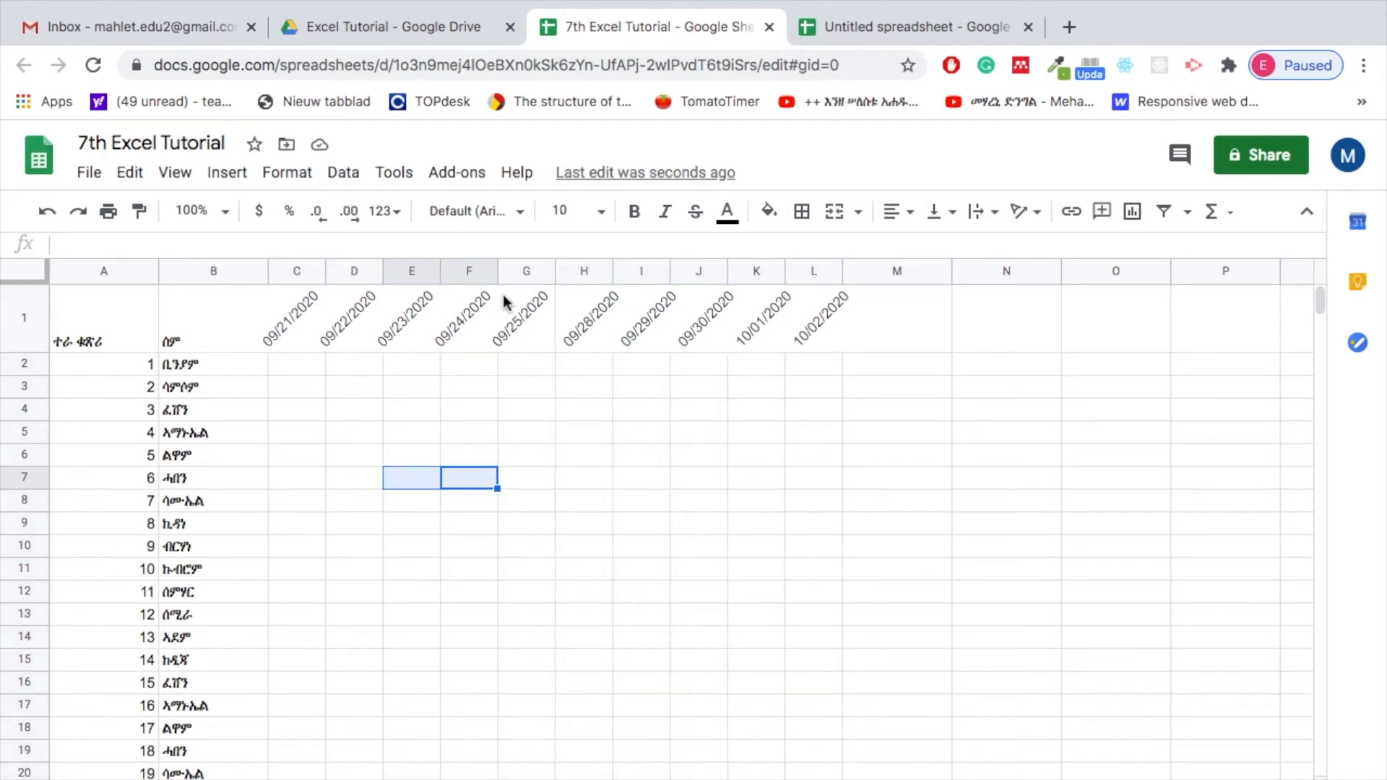
pyautogui.click(286, 323)
pyautogui.moveTo(284, 274); pyautogui.dragTo(813, 272)
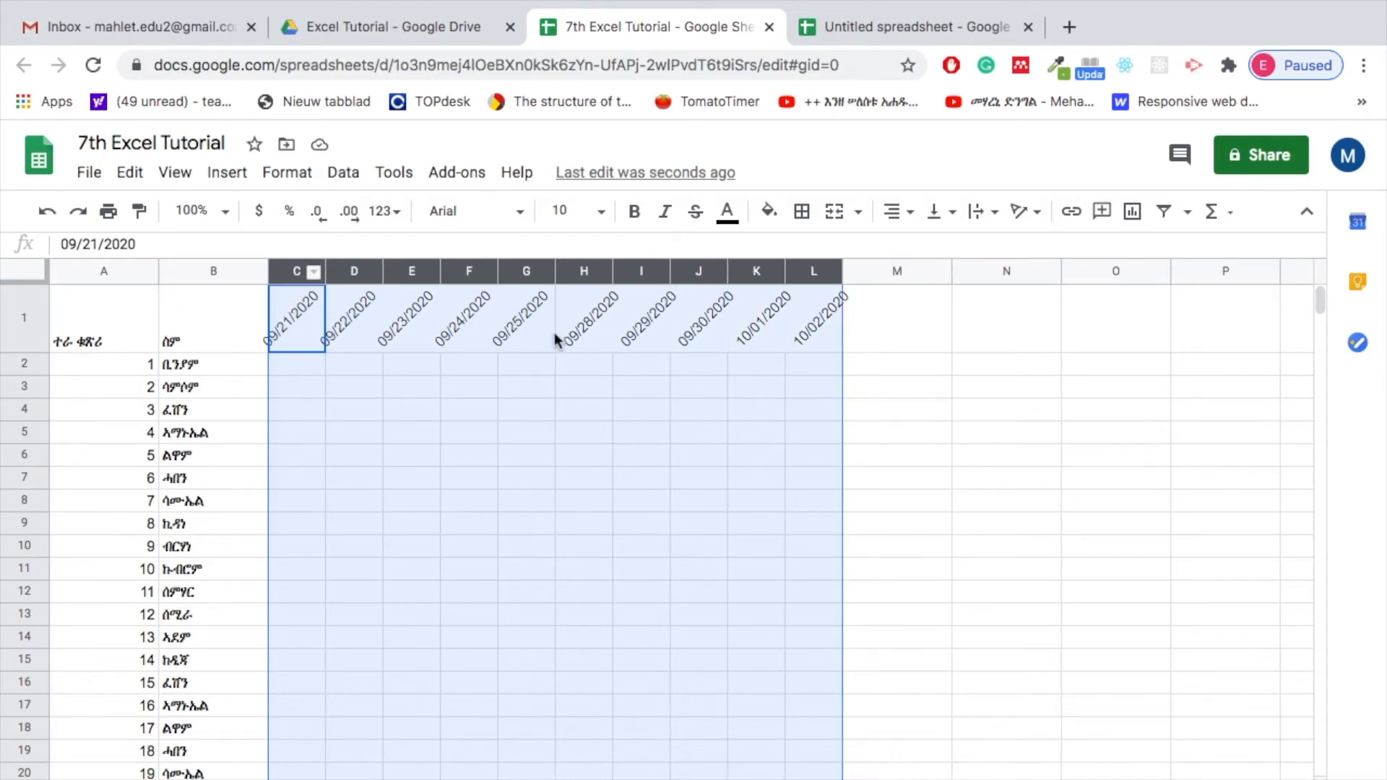
pyautogui.click(354, 453)
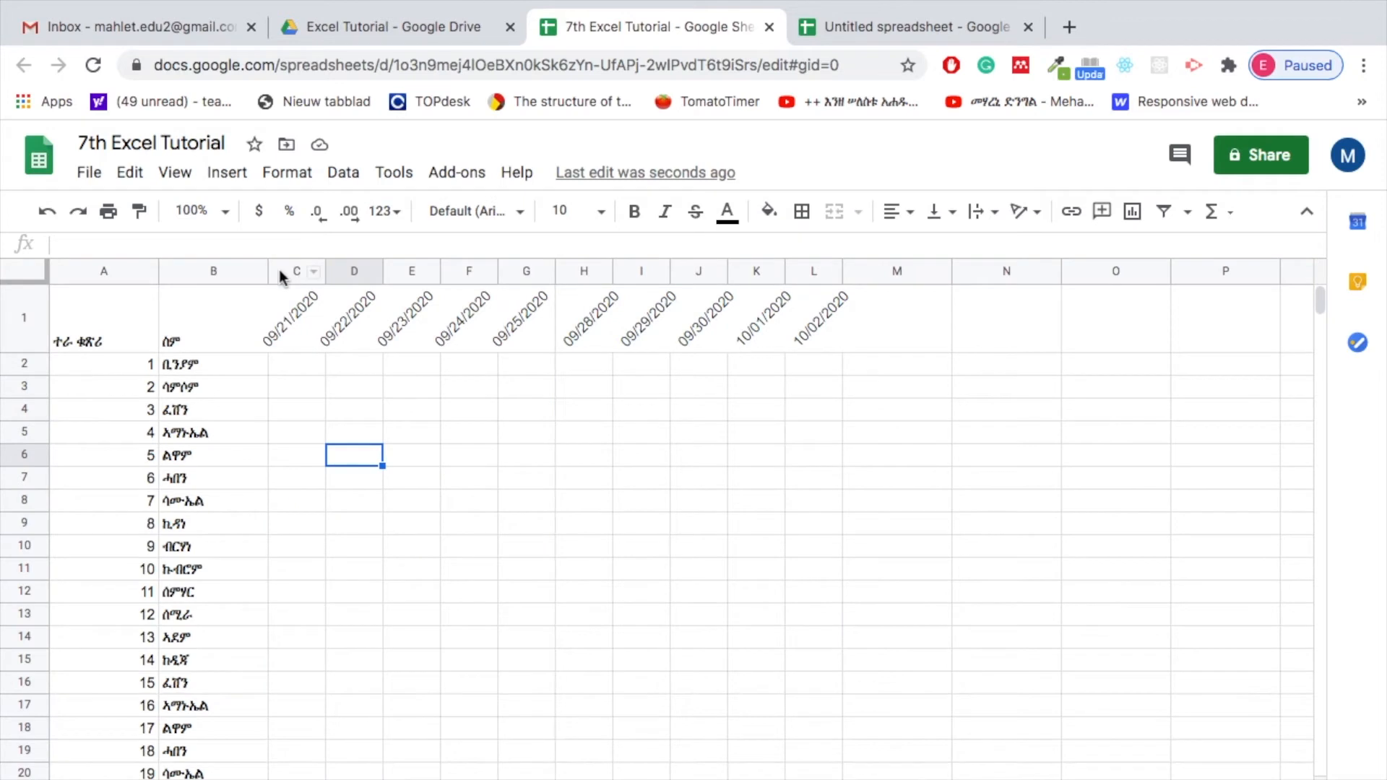
# Step: Widen date columns C through L together slightly so each tilted date fits within its own column
pyautogui.click(281, 271)
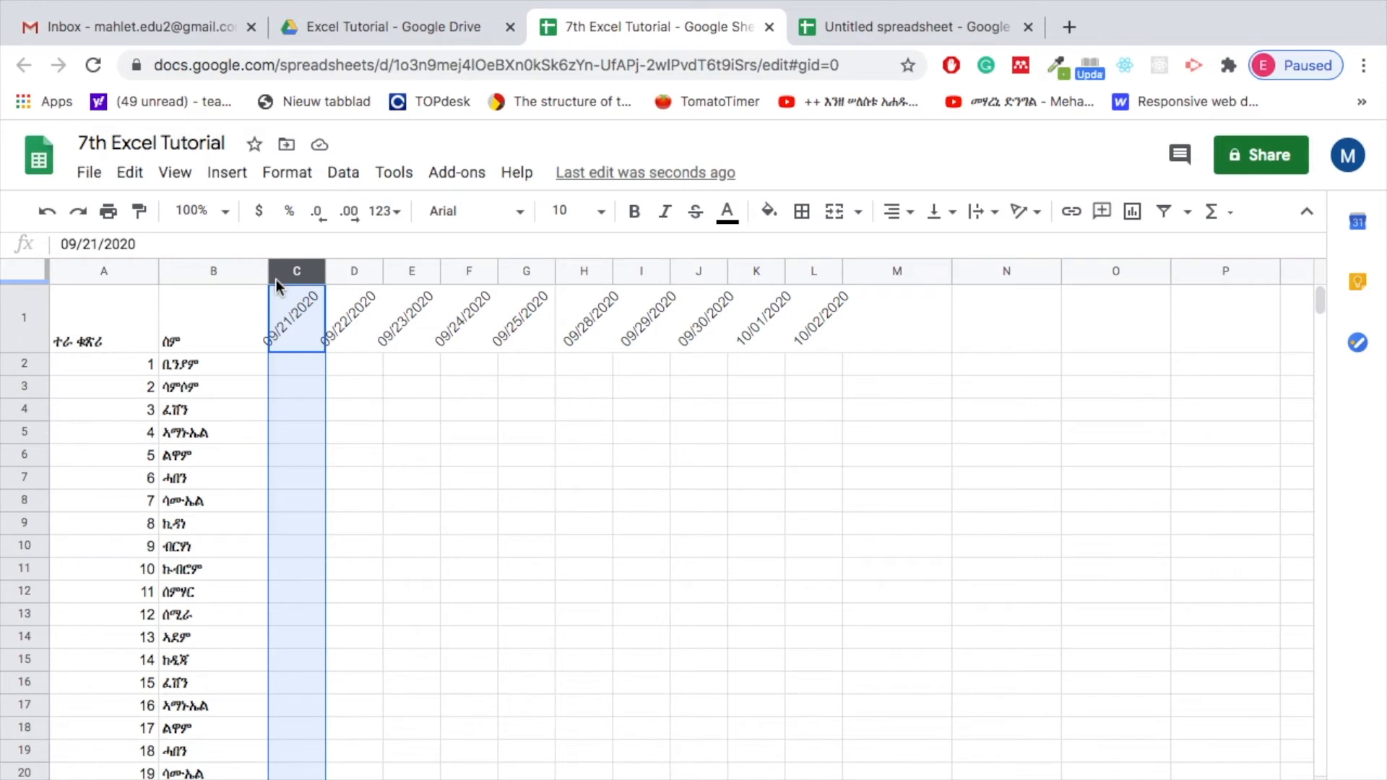
pyautogui.hotkey('shift', 'Right')
pyautogui.hotkey('shift', 'Right')
pyautogui.hotkey('shift', 'Right')
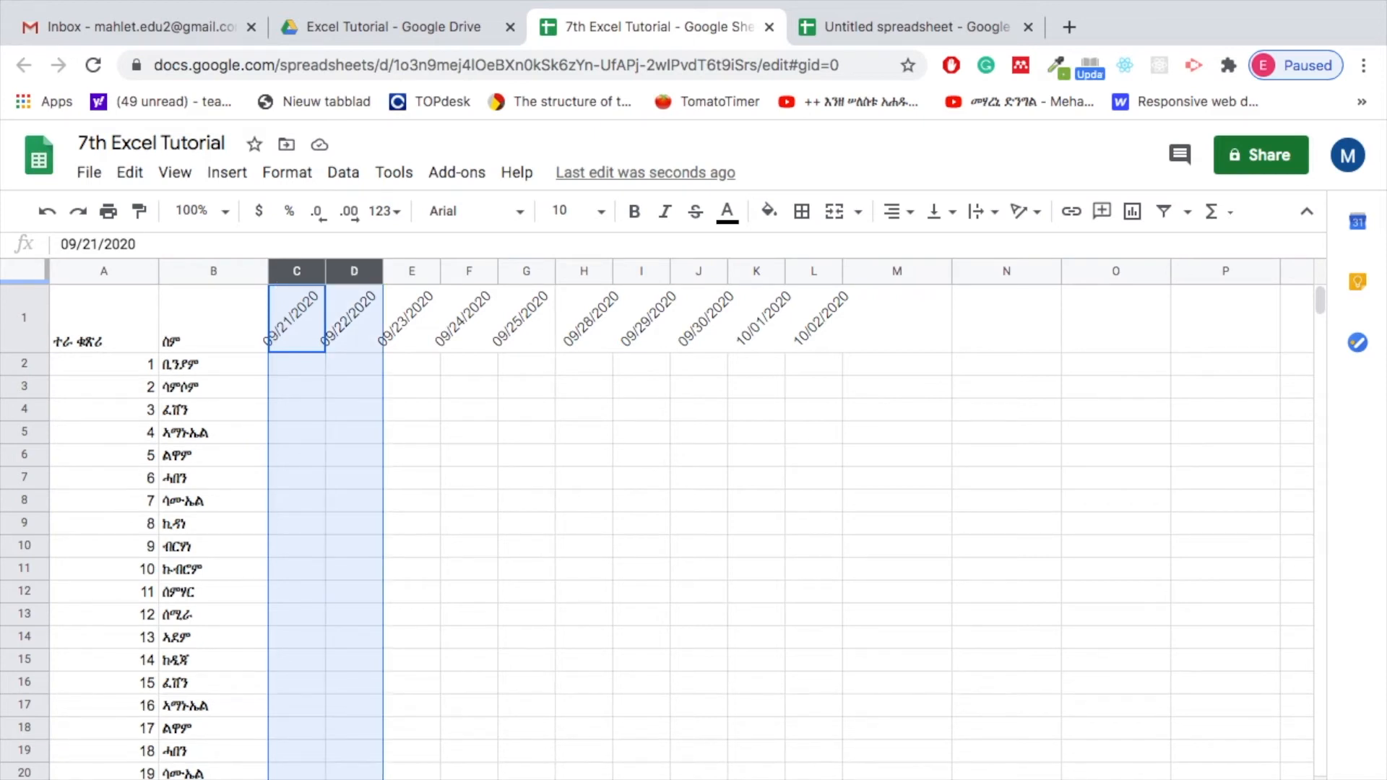
pyautogui.hotkey('shift', 'Right')
pyautogui.hotkey('shift', 'Right')
pyautogui.hotkey('shift', 'Right')
pyautogui.hotkey('shift', 'Right')
pyautogui.hotkey('shift', 'Right')
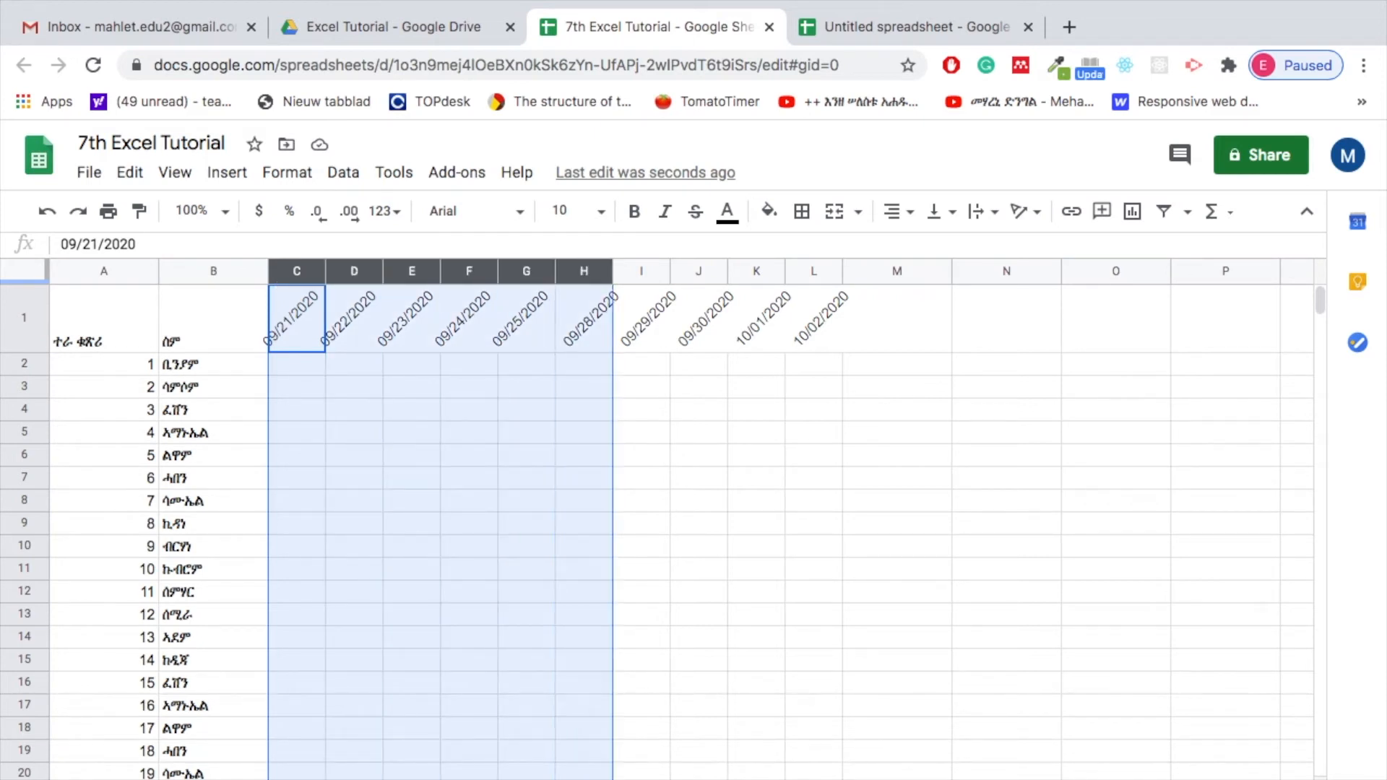
pyautogui.hotkey('shift', 'Right')
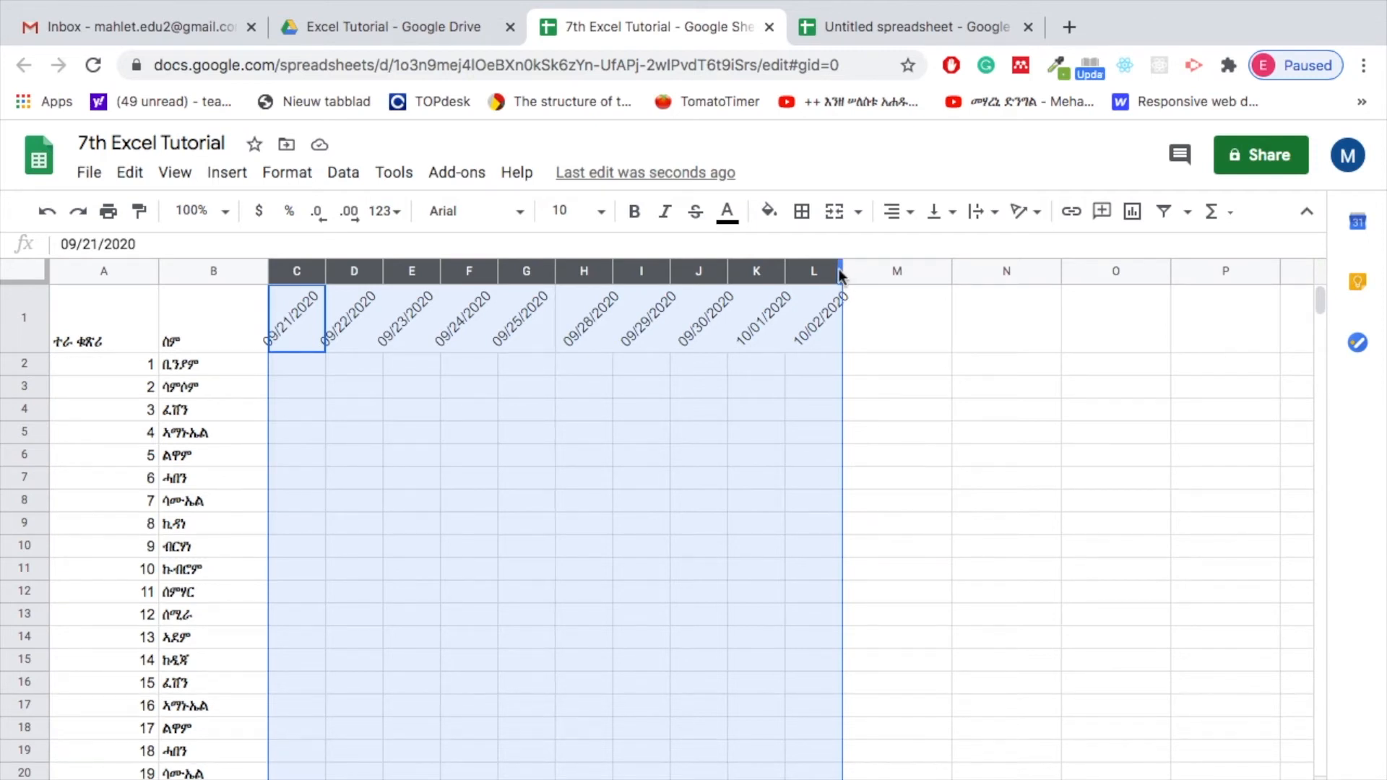
pyautogui.moveTo(845, 271); pyautogui.dragTo(854, 275)
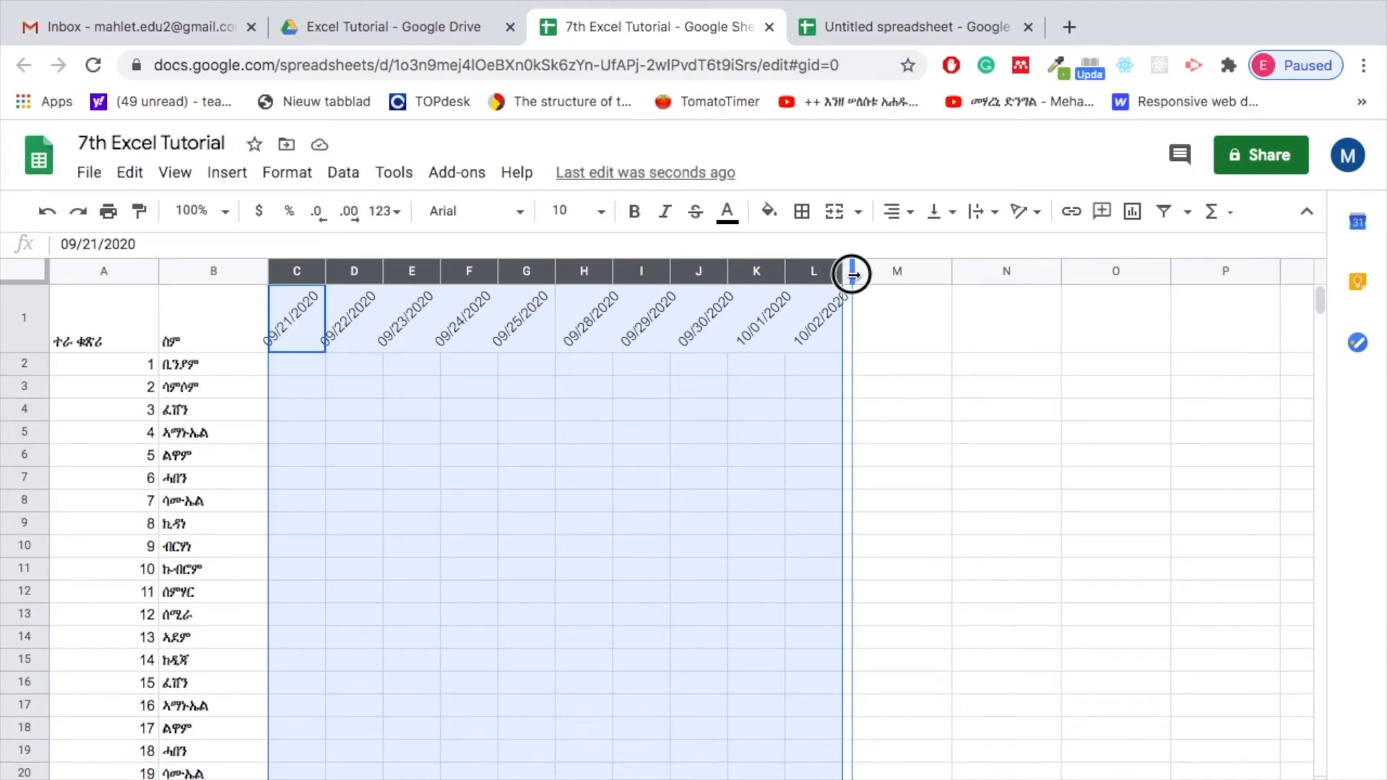
pyautogui.moveTo(852, 273); pyautogui.dragTo(853, 273)
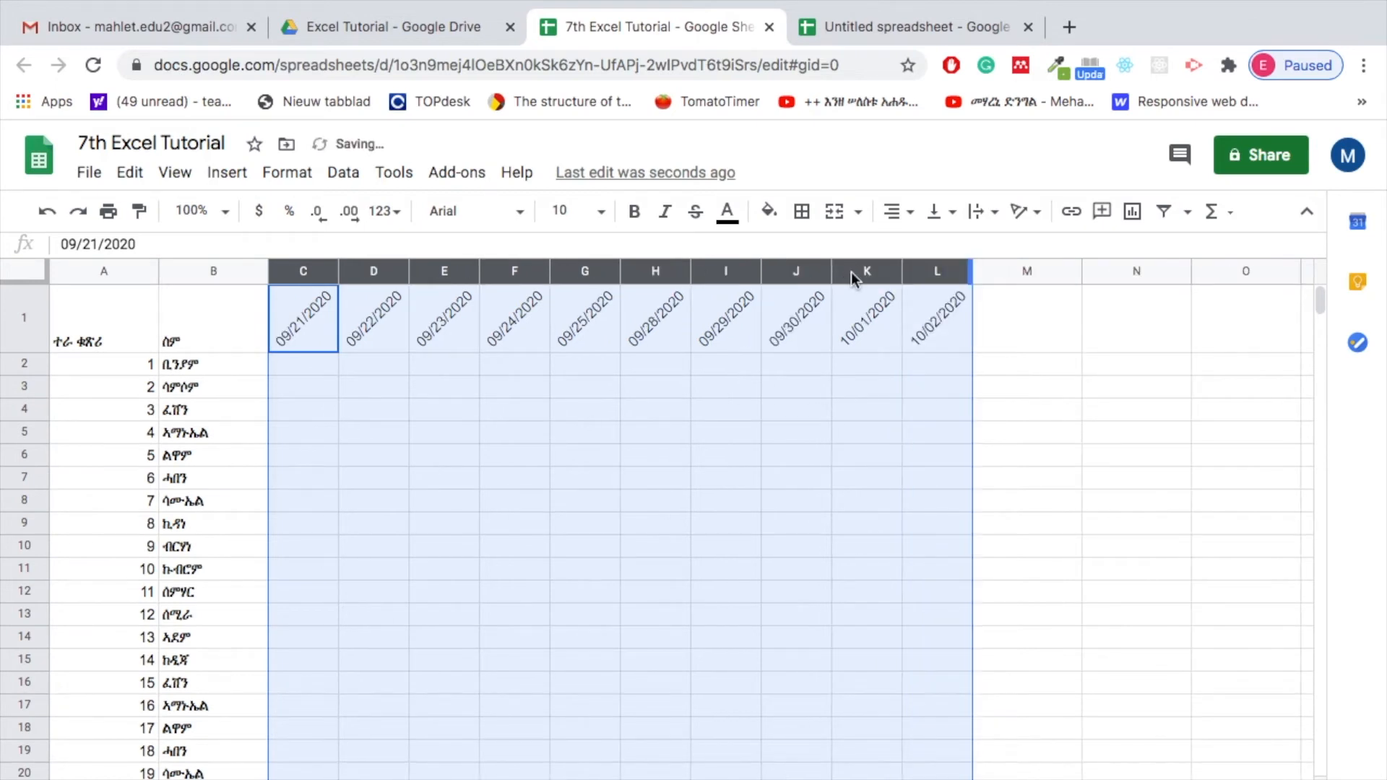
pyautogui.click(491, 434)
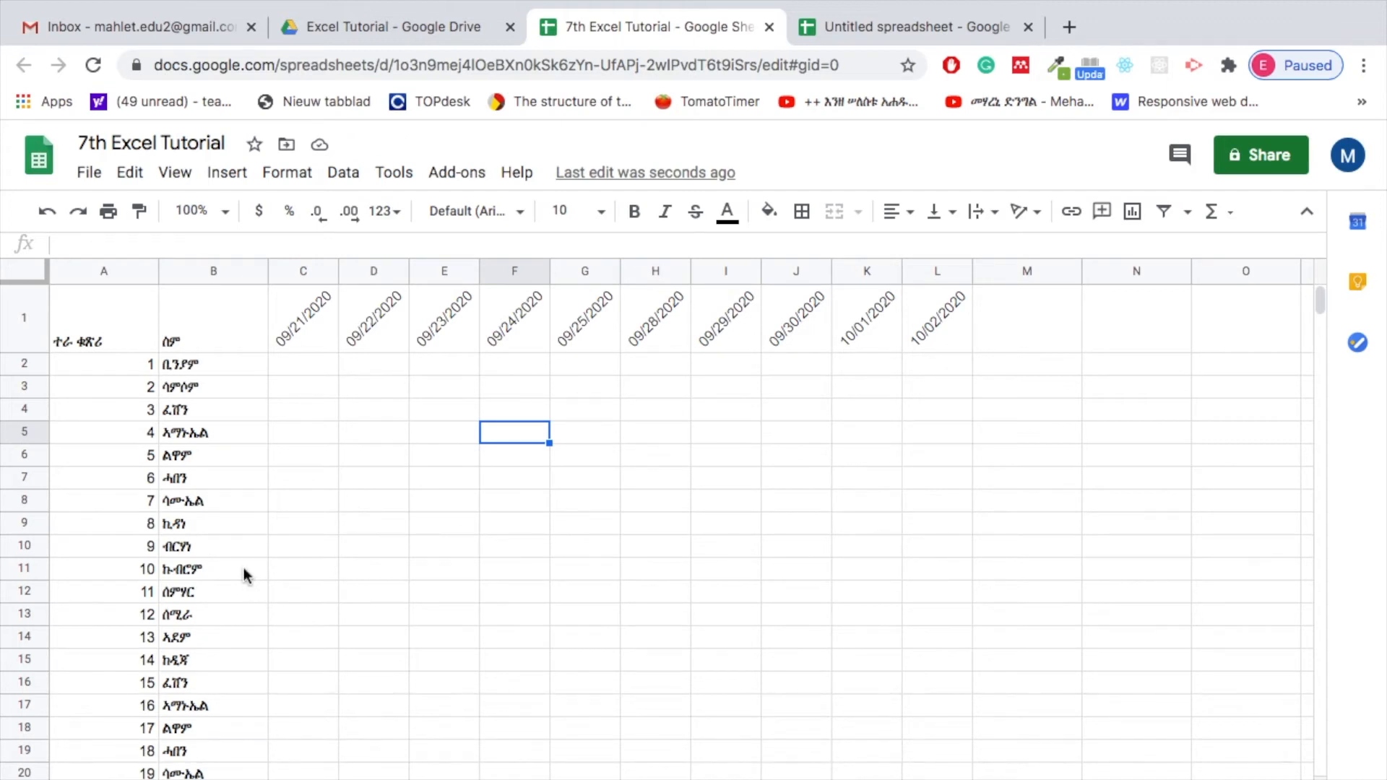
pyautogui.scroll(-1, 319, 558)
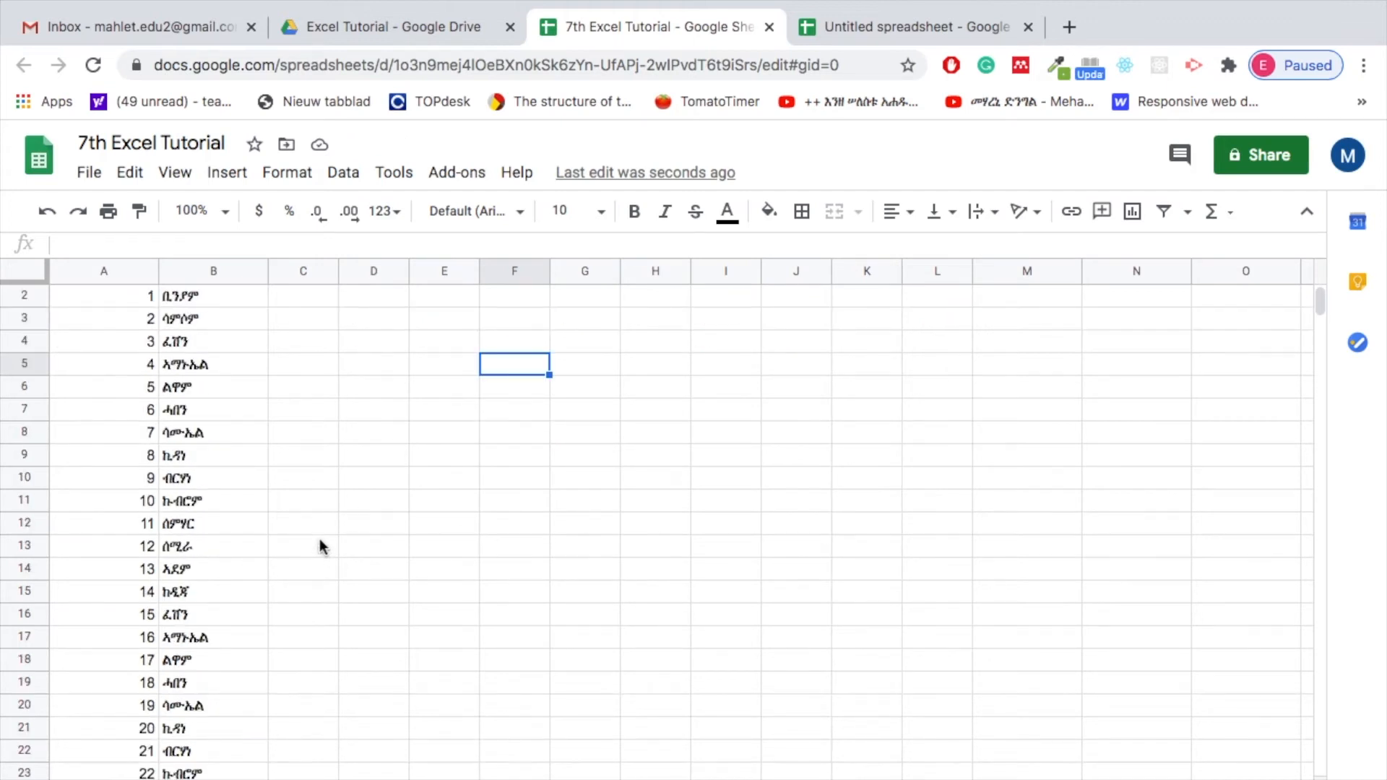
pyautogui.scroll(1, 319, 538)
pyautogui.click(377, 454)
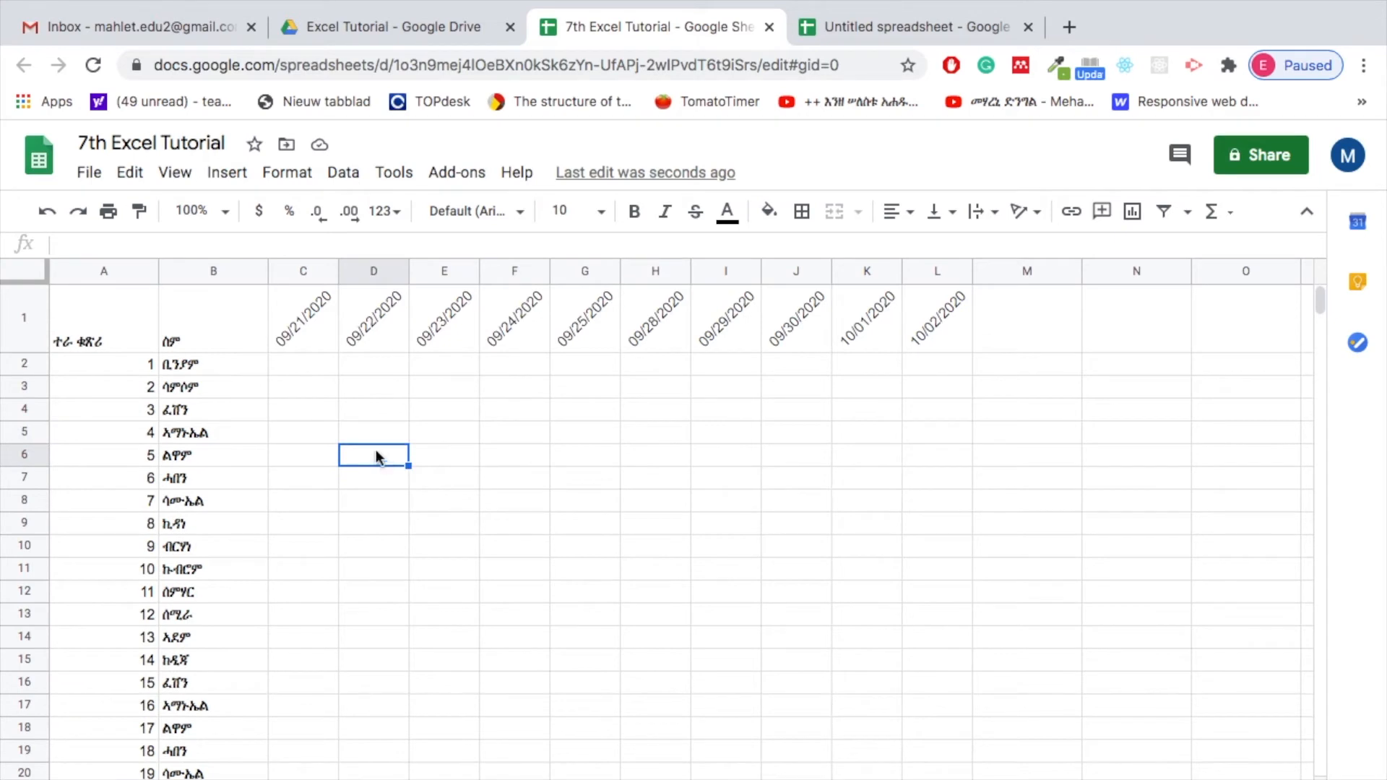
pyautogui.click(99, 325)
pyautogui.moveTo(99, 326); pyautogui.dragTo(914, 779)
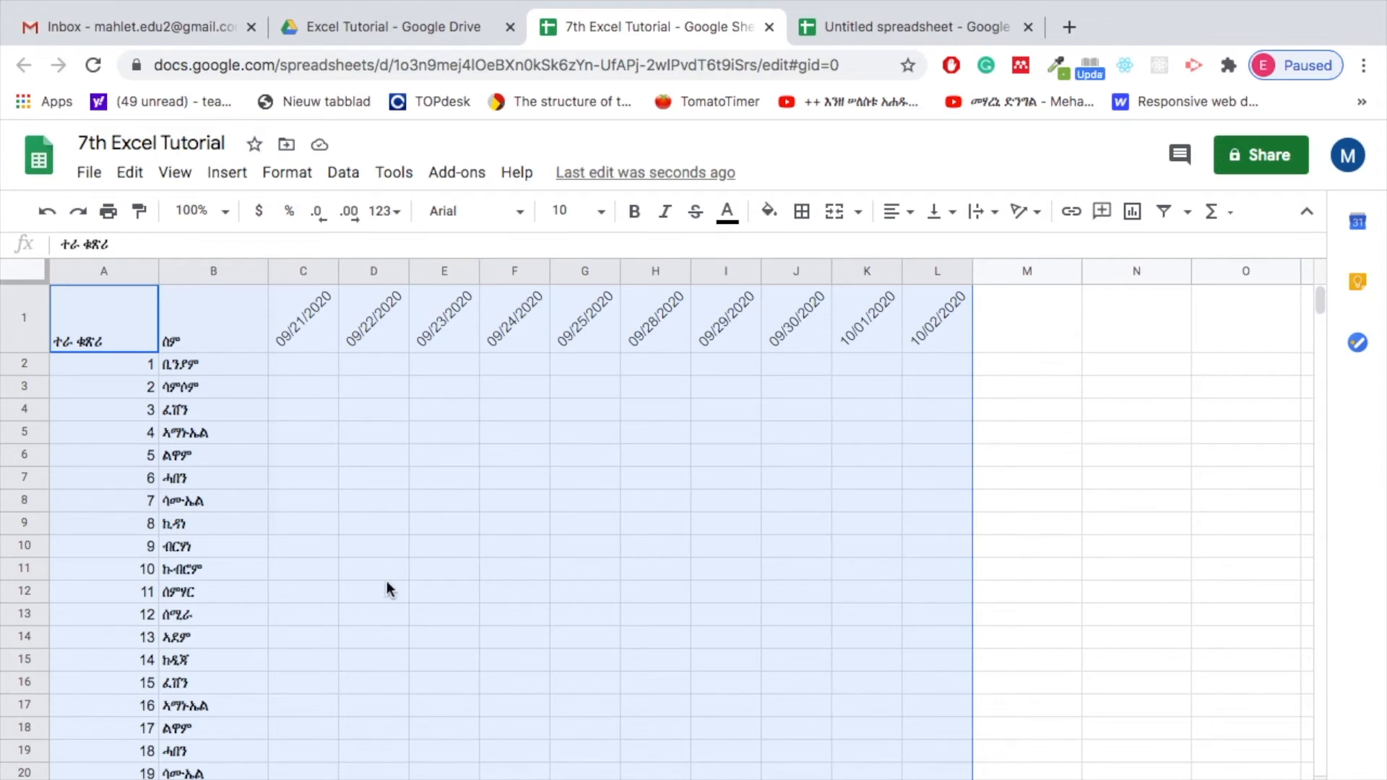
pyautogui.click(383, 521)
# Step: Apply alternating colors with a header to A1:L25, trying the yellow default style and settling on the light green one with the green header
pyautogui.moveTo(118, 325); pyautogui.dragTo(940, 728)
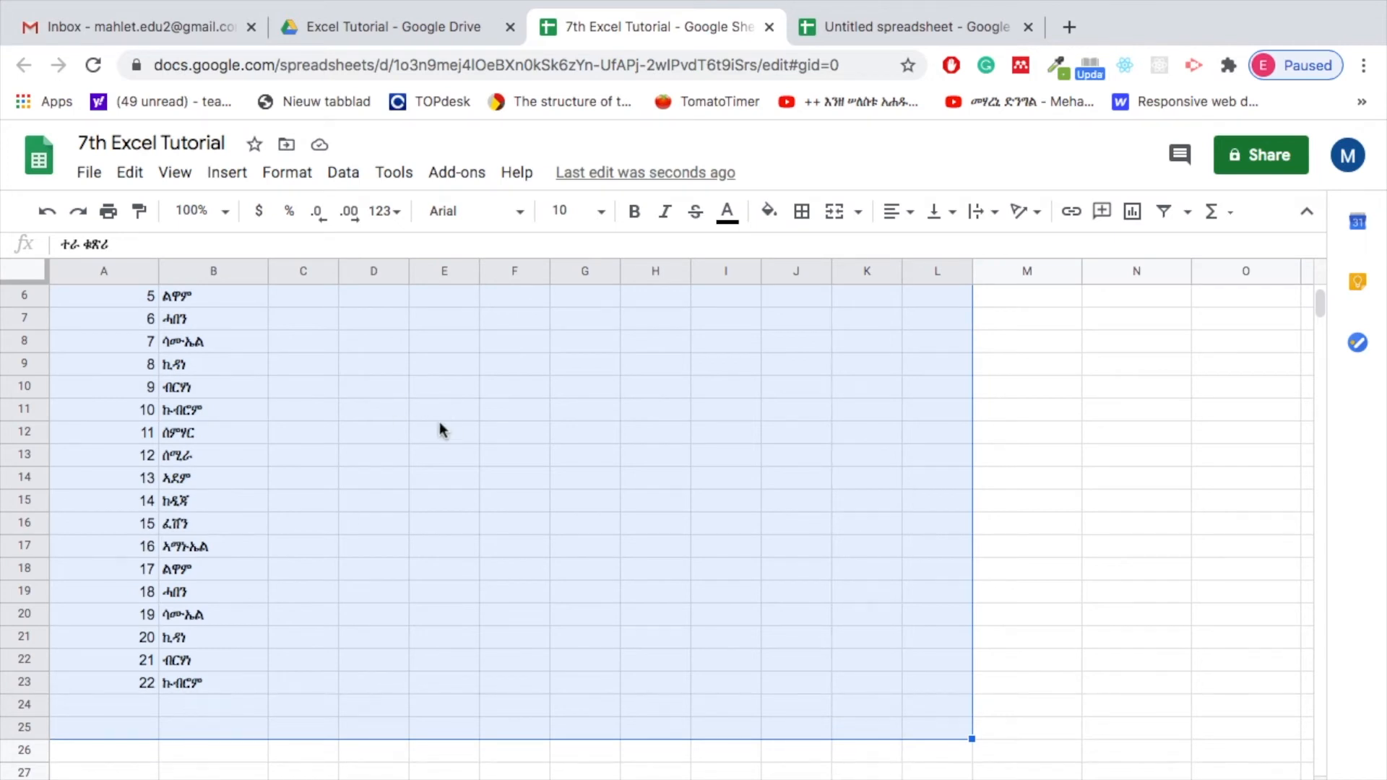
pyautogui.scroll(3, 438, 426)
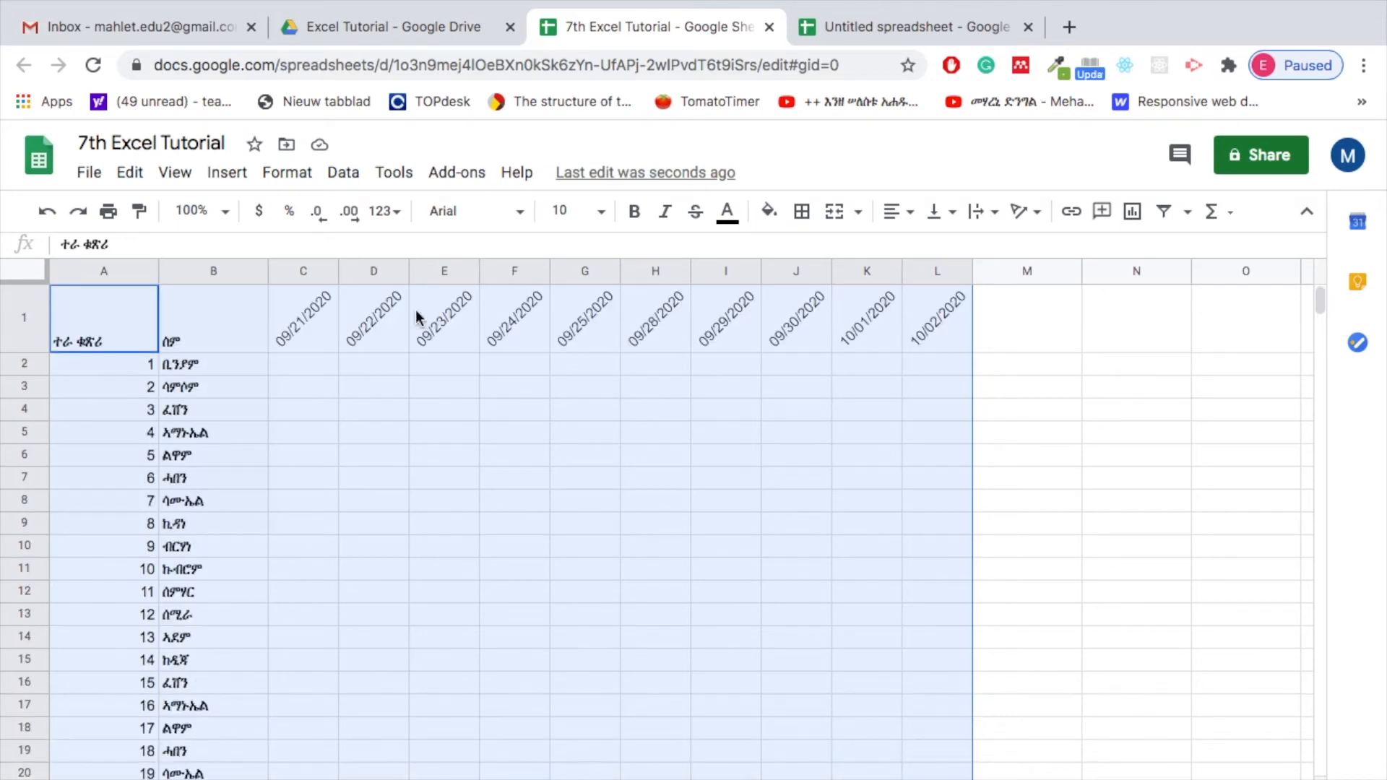
pyautogui.click(287, 173)
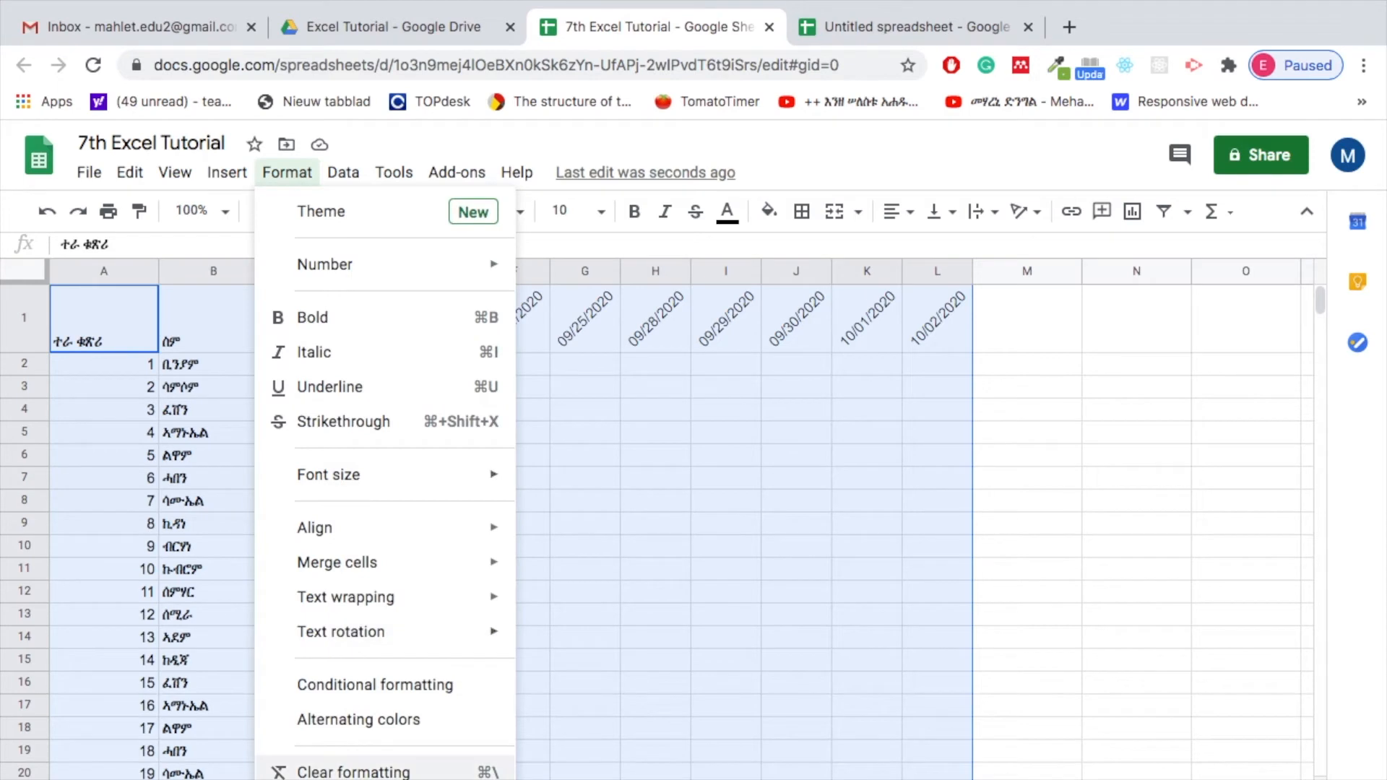
pyautogui.click(354, 718)
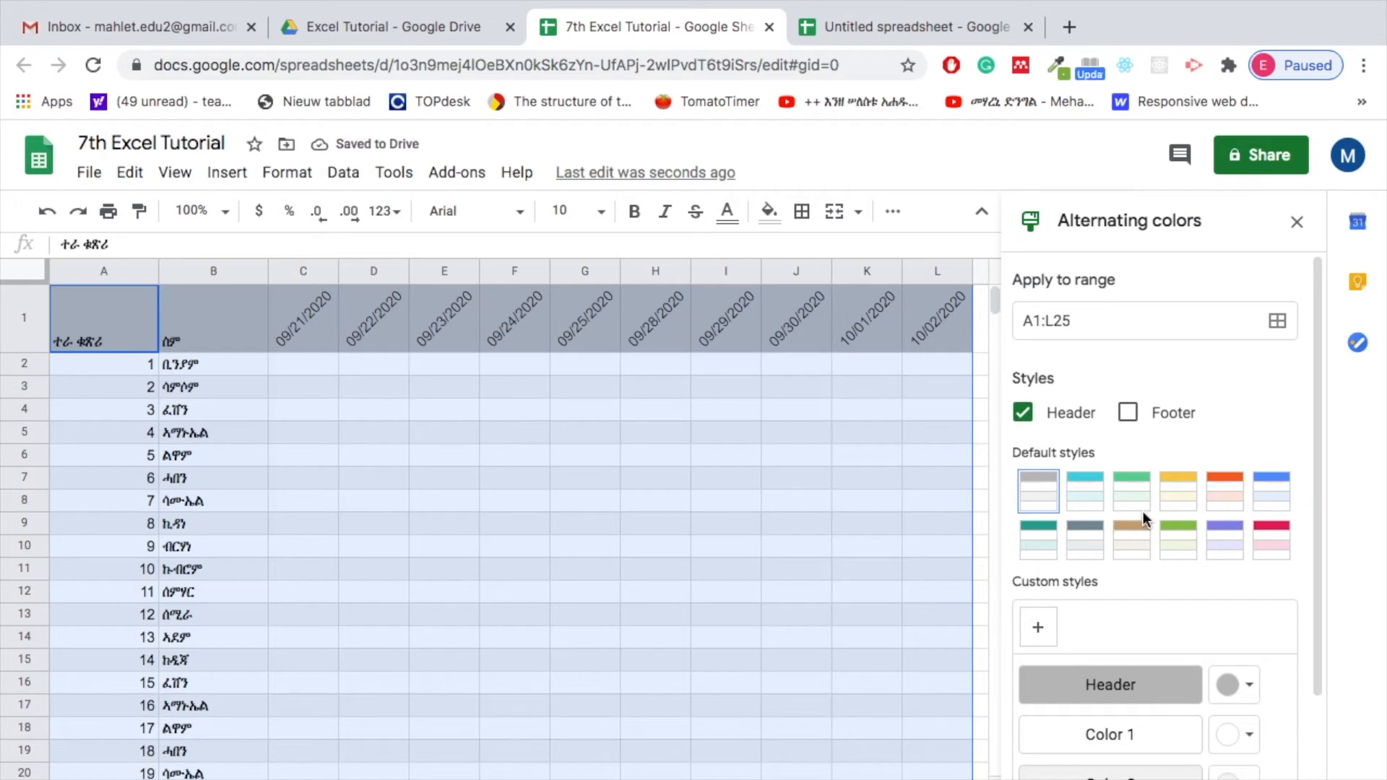
pyautogui.click(1178, 498)
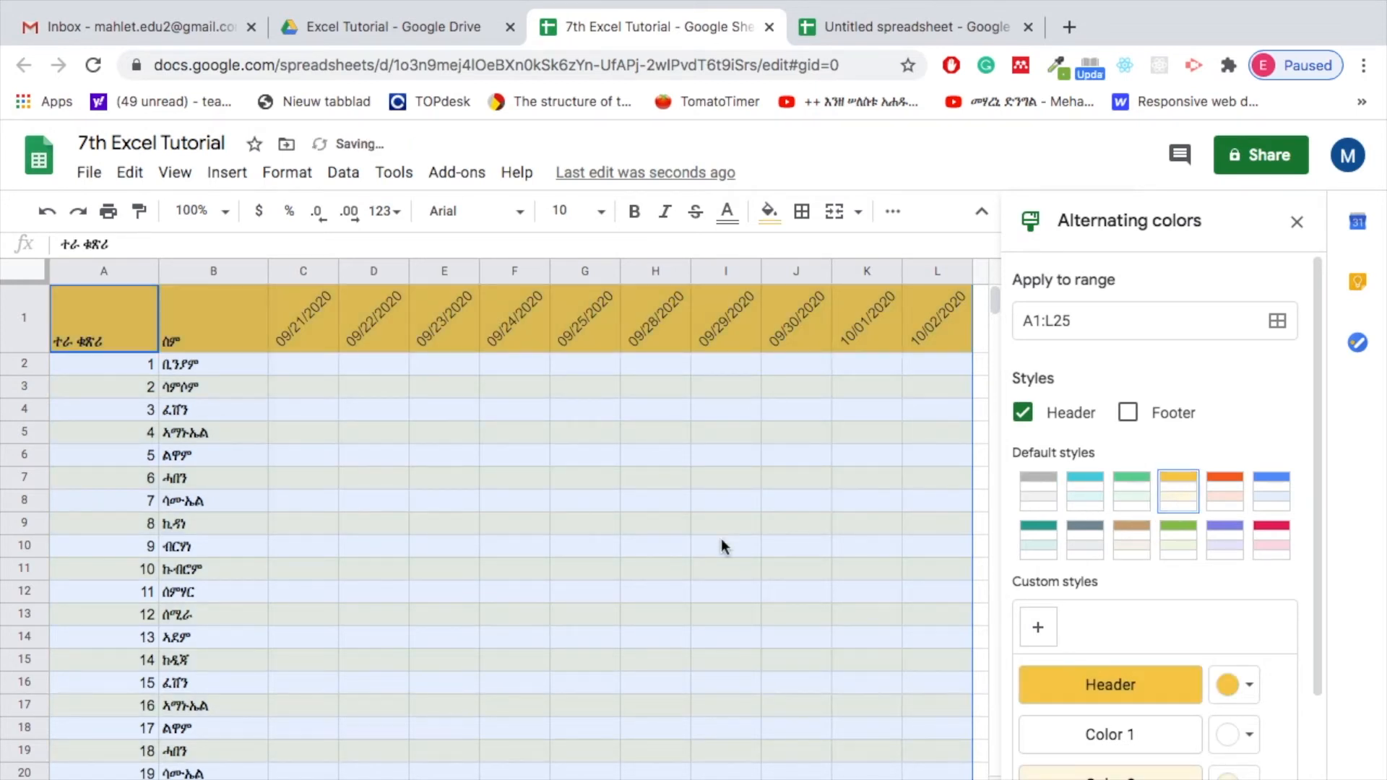
pyautogui.click(1176, 549)
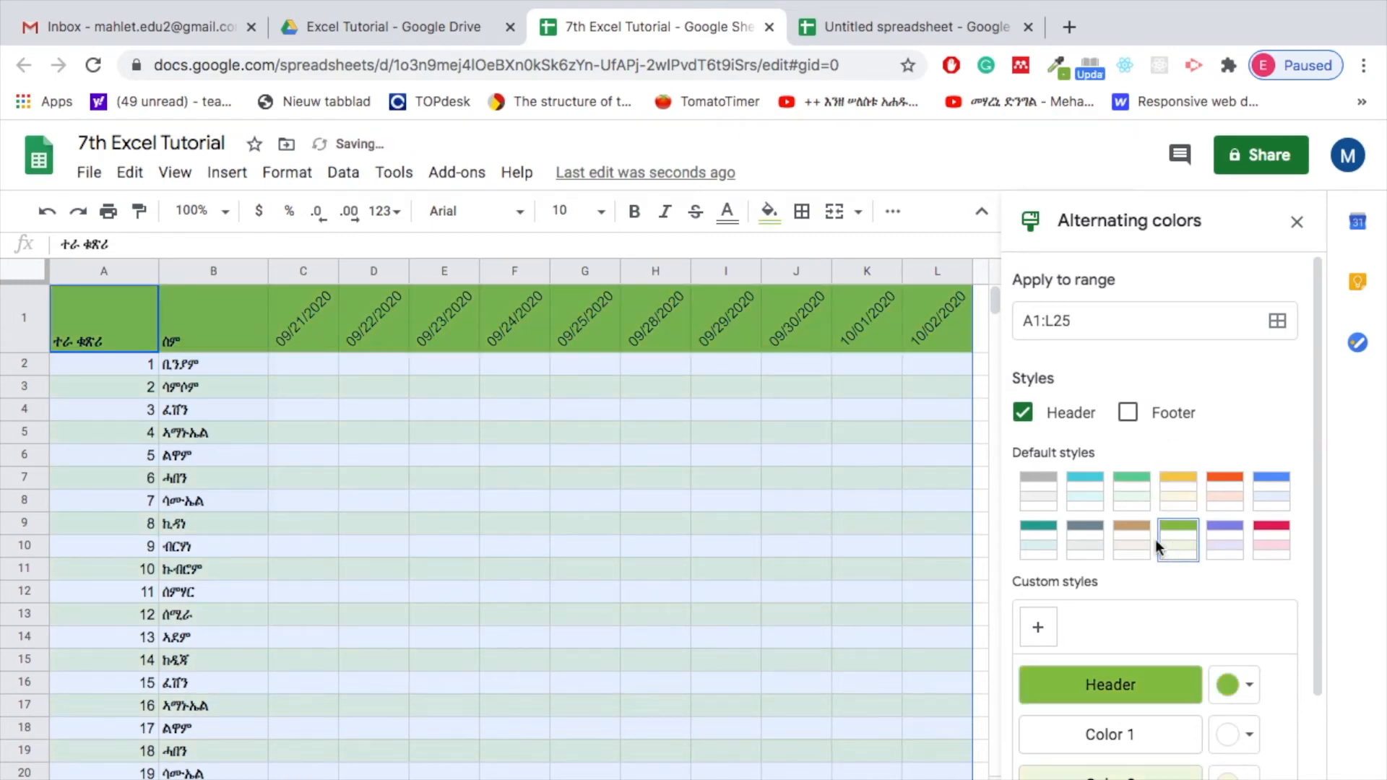
pyautogui.click(578, 500)
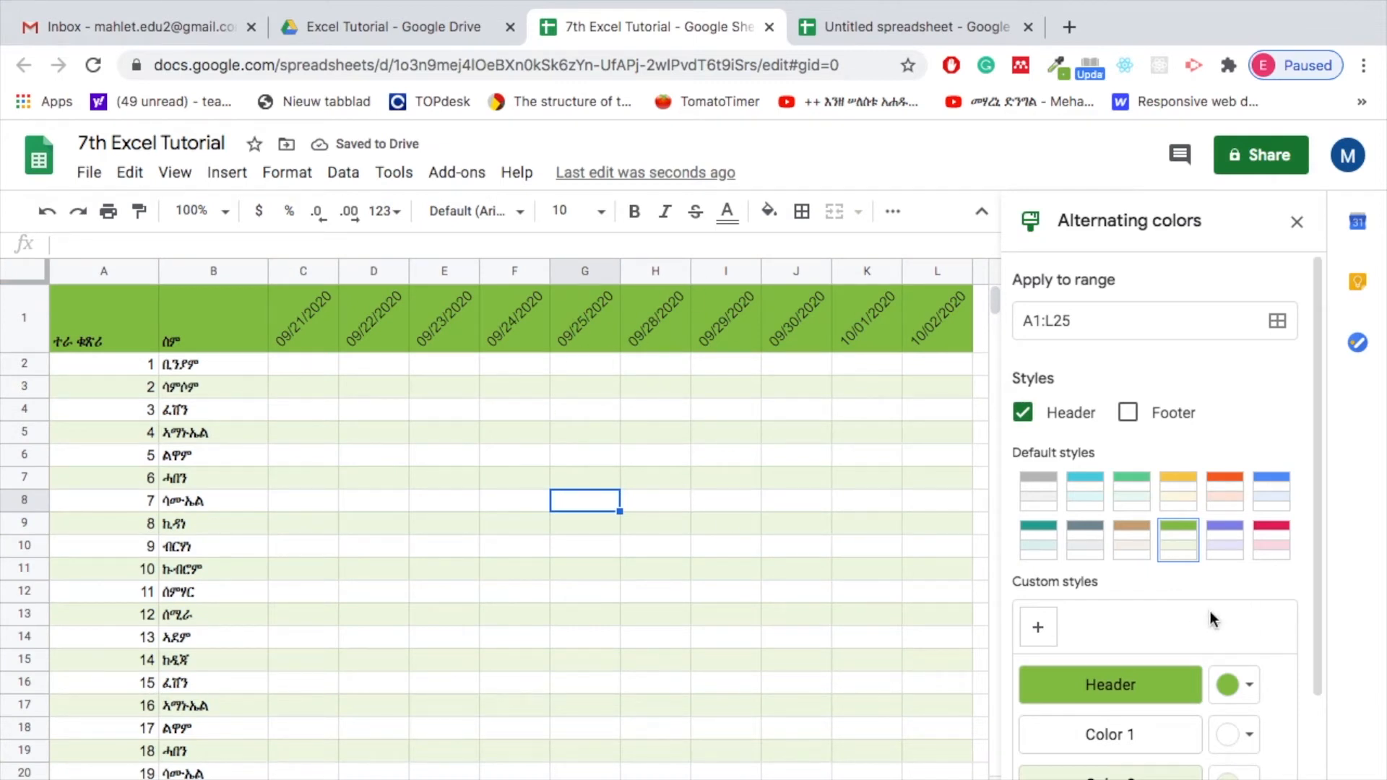
# Step: View the palette for Color 2 without picking a color and finish the alternating colors setup
pyautogui.scroll(-2, 1211, 612)
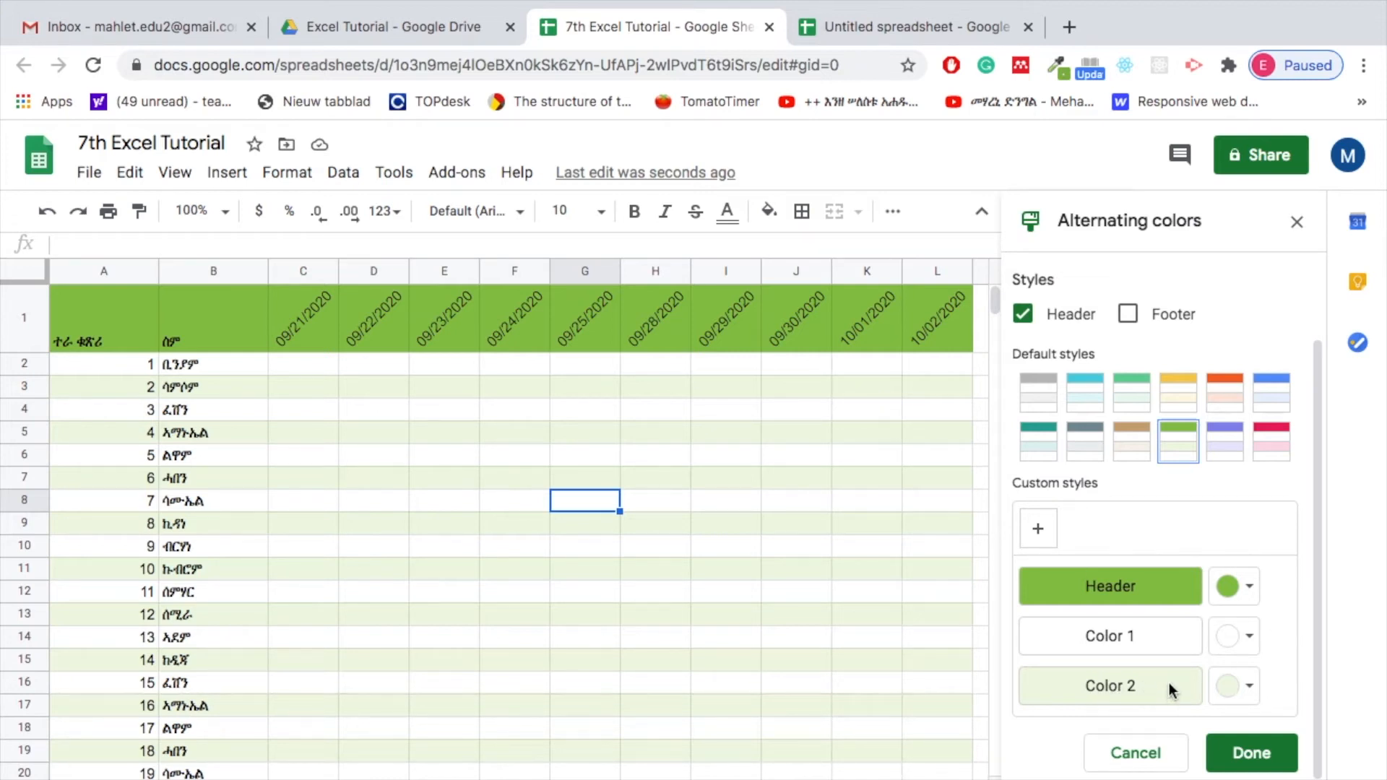
pyautogui.click(1256, 685)
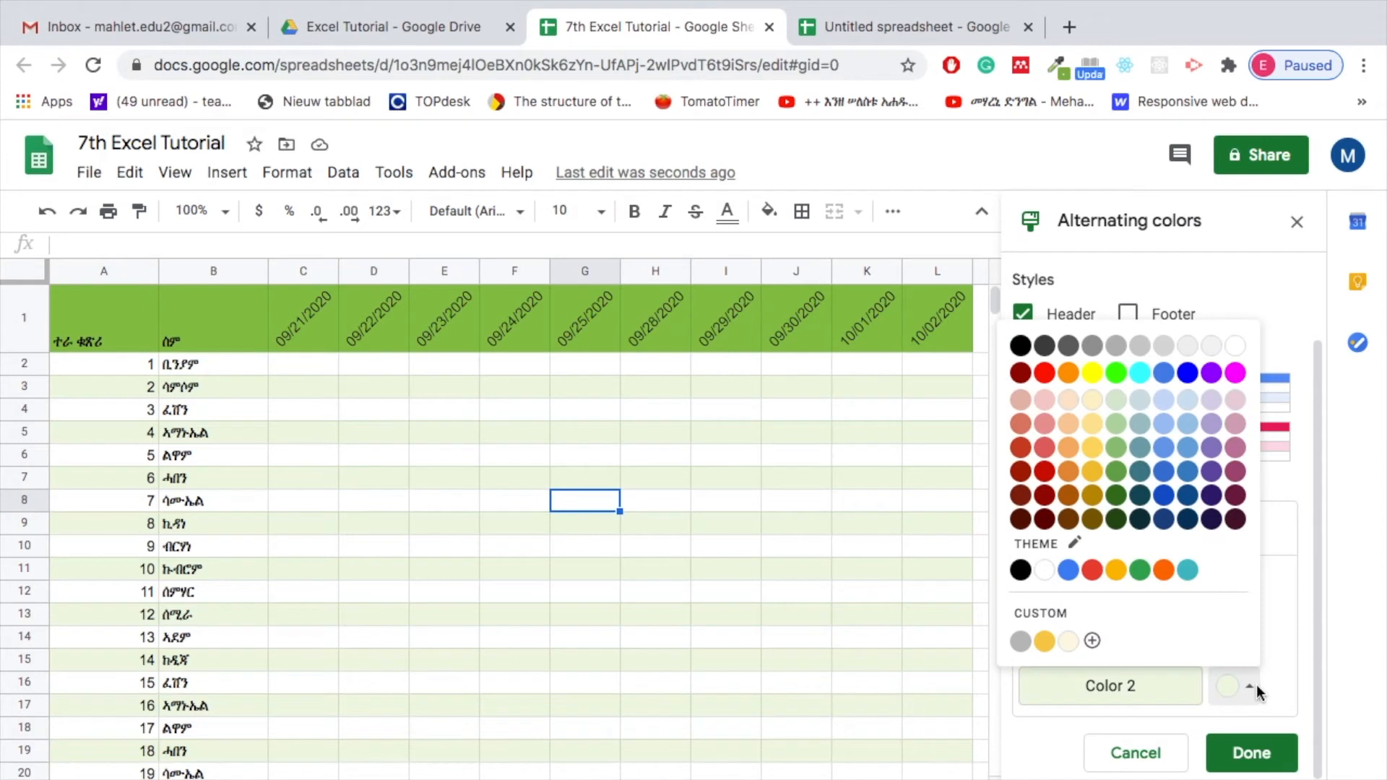
pyautogui.click(1256, 684)
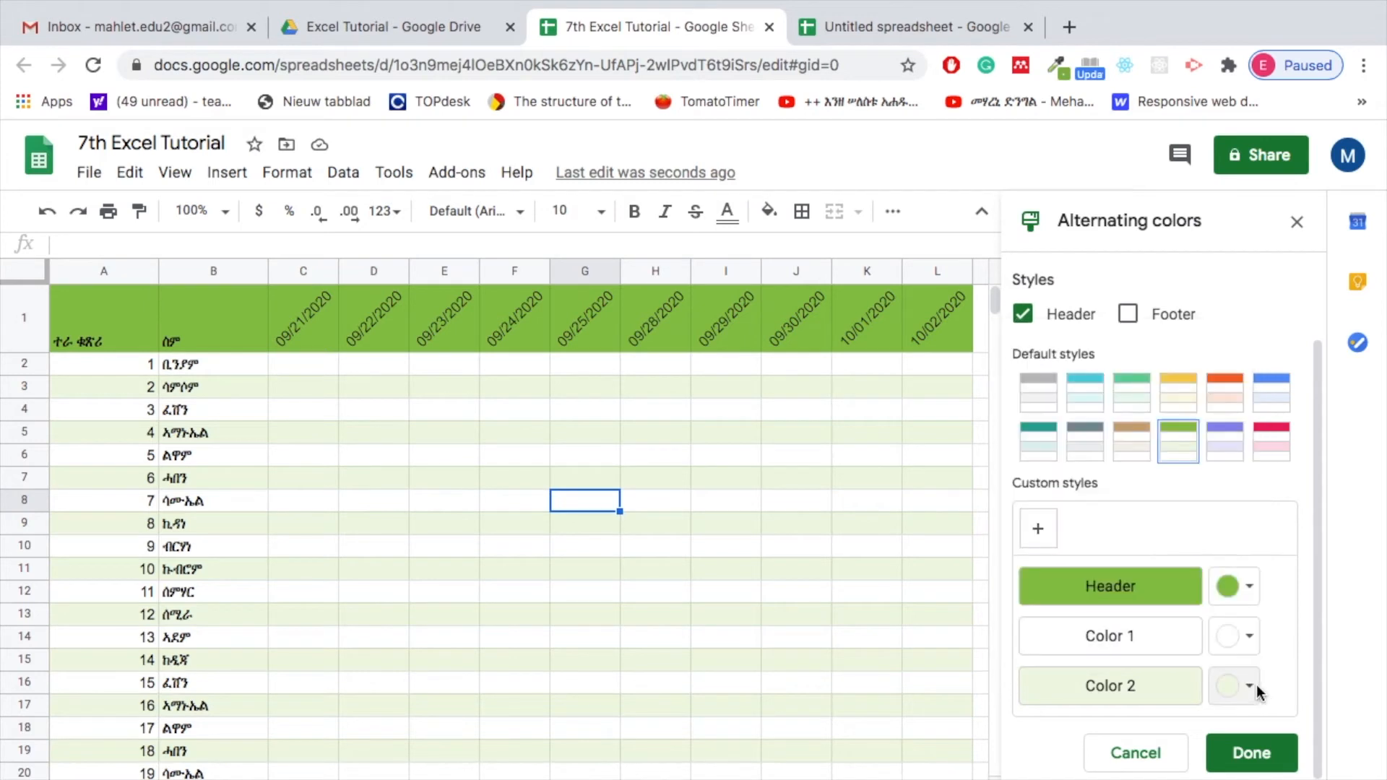
pyautogui.click(1249, 752)
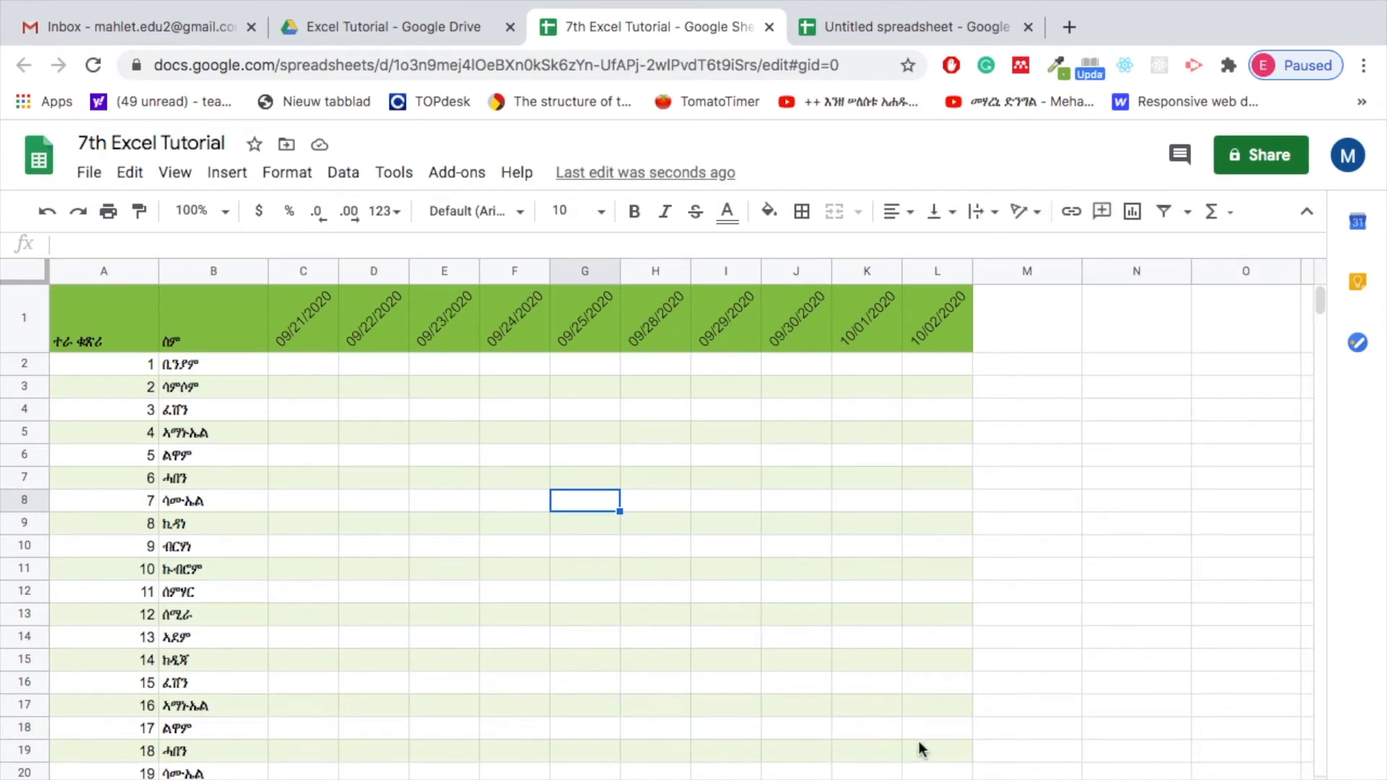
pyautogui.scroll(-1, 543, 656)
pyautogui.scroll(1, 543, 656)
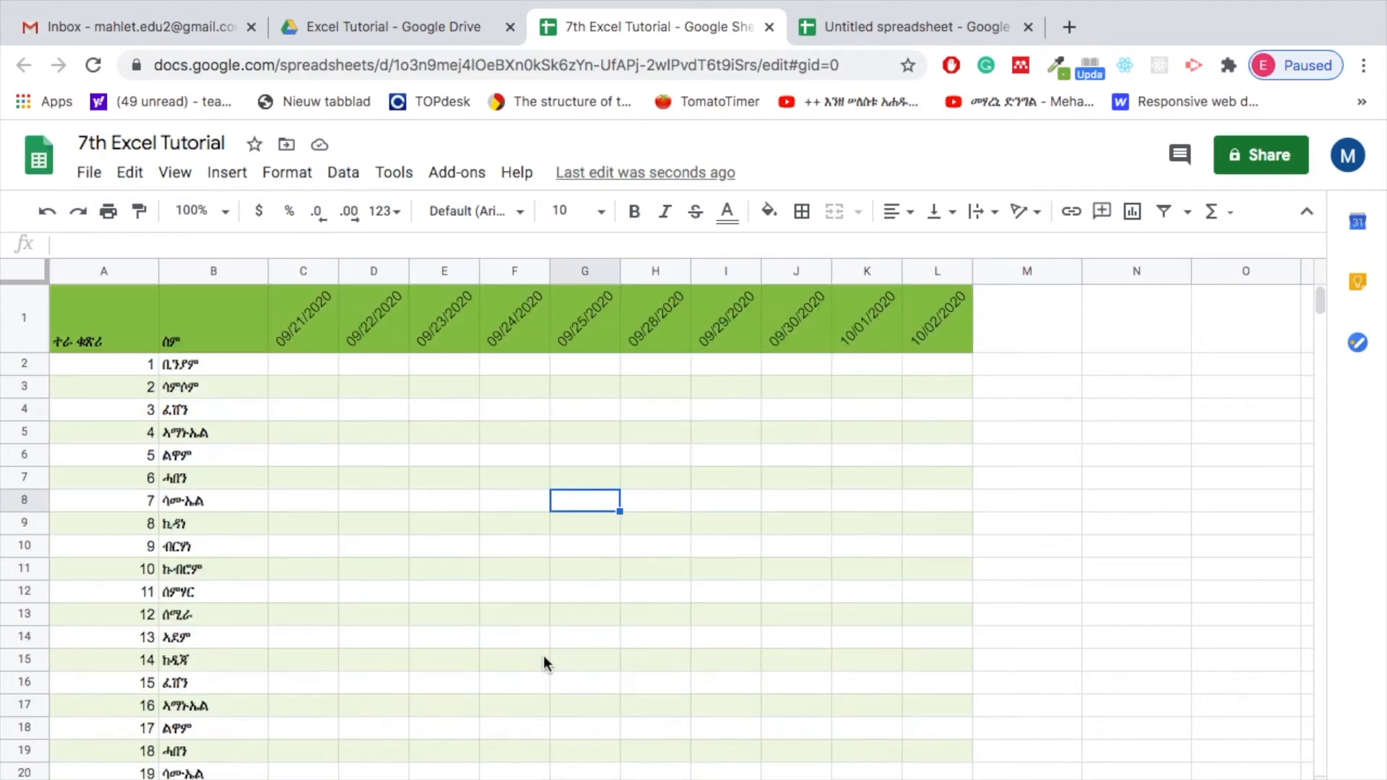
# Step: Enter yes, yes and no in cells C2, D2 and E2 for the first name's attendance
pyautogui.click(278, 390)
pyautogui.click(292, 366)
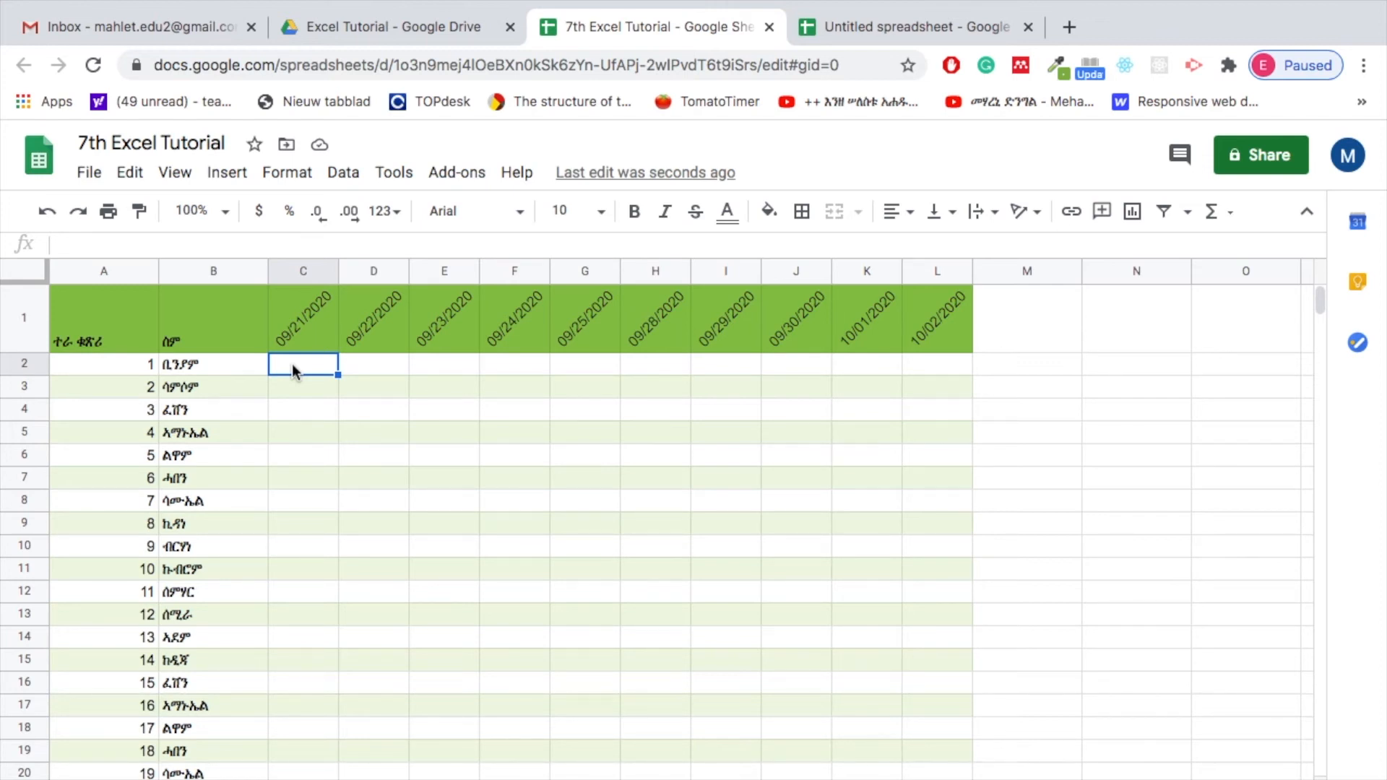
pyautogui.write('yes')
pyautogui.press('Tab')
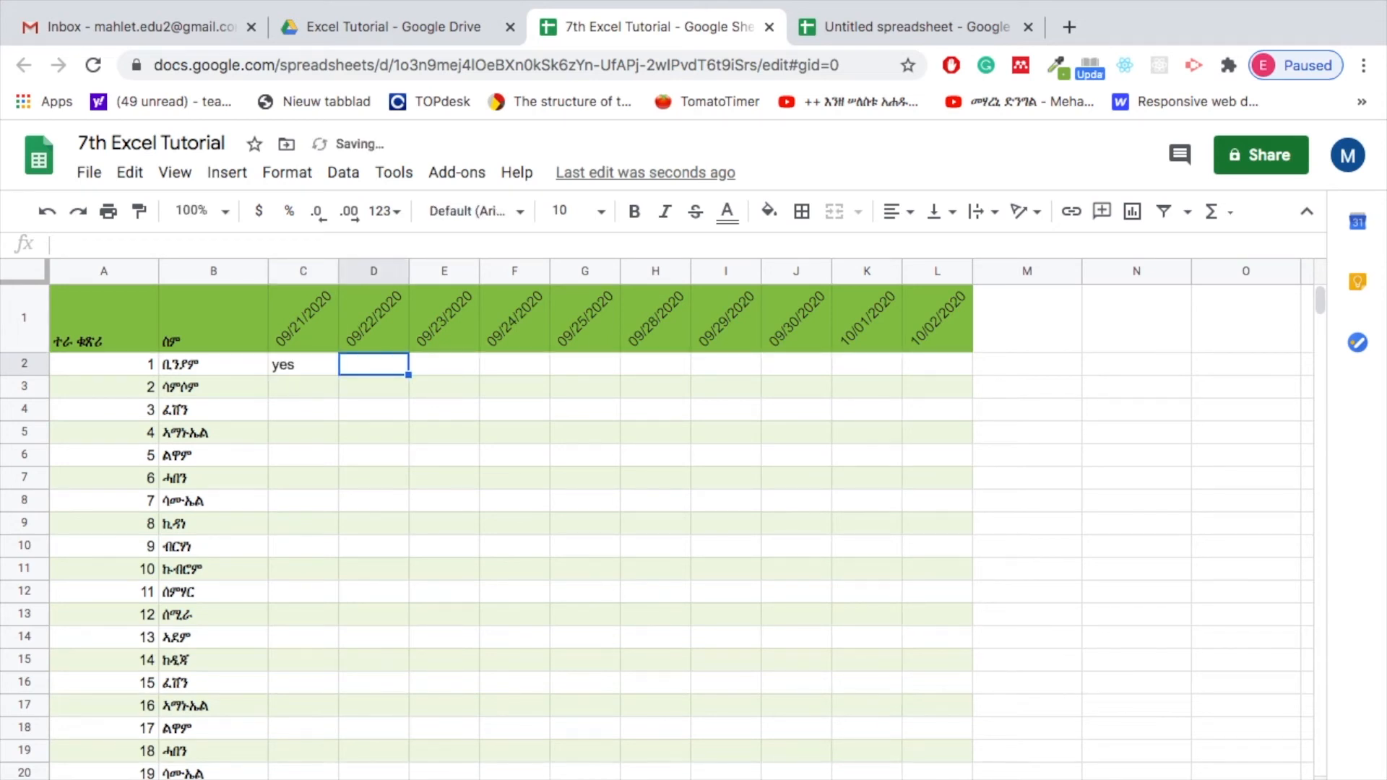
pyautogui.write('yes')
pyautogui.press('Tab')
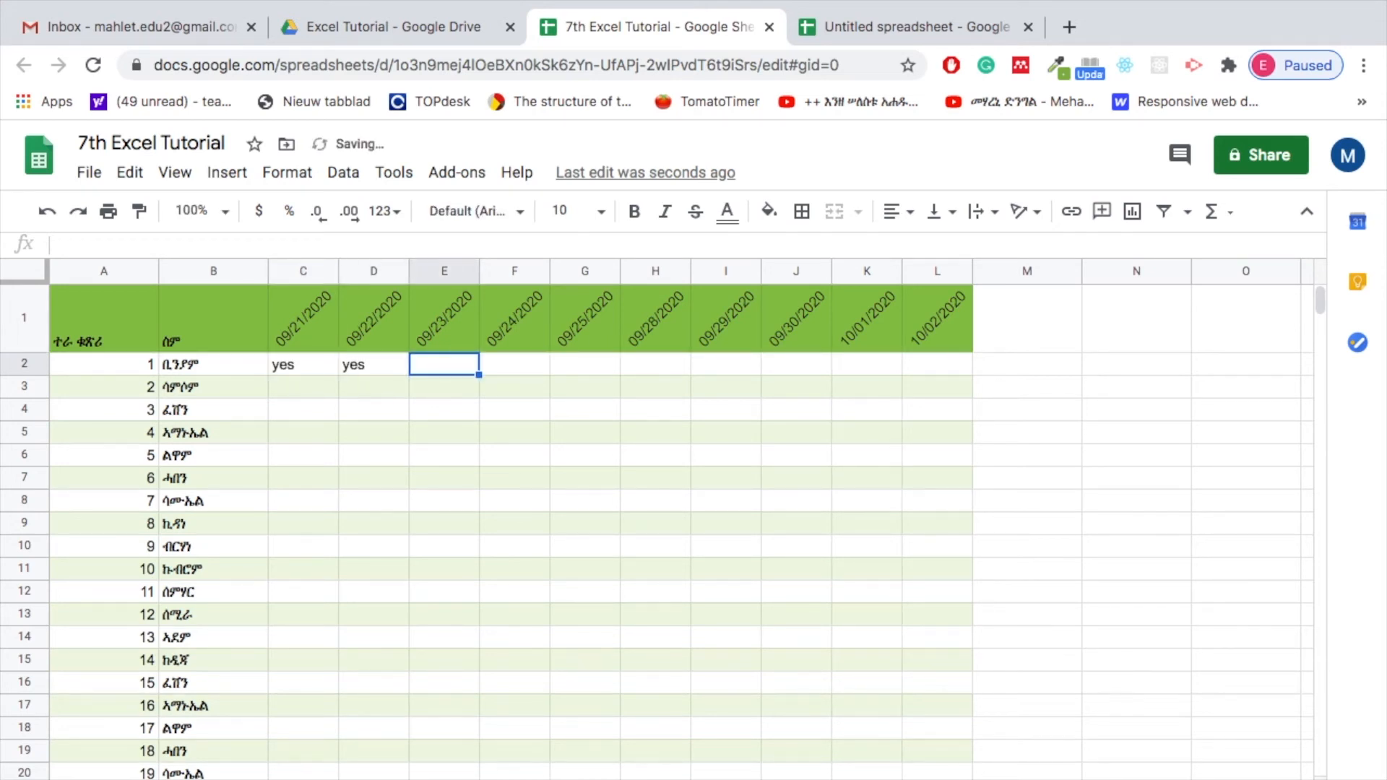
pyautogui.write('no')
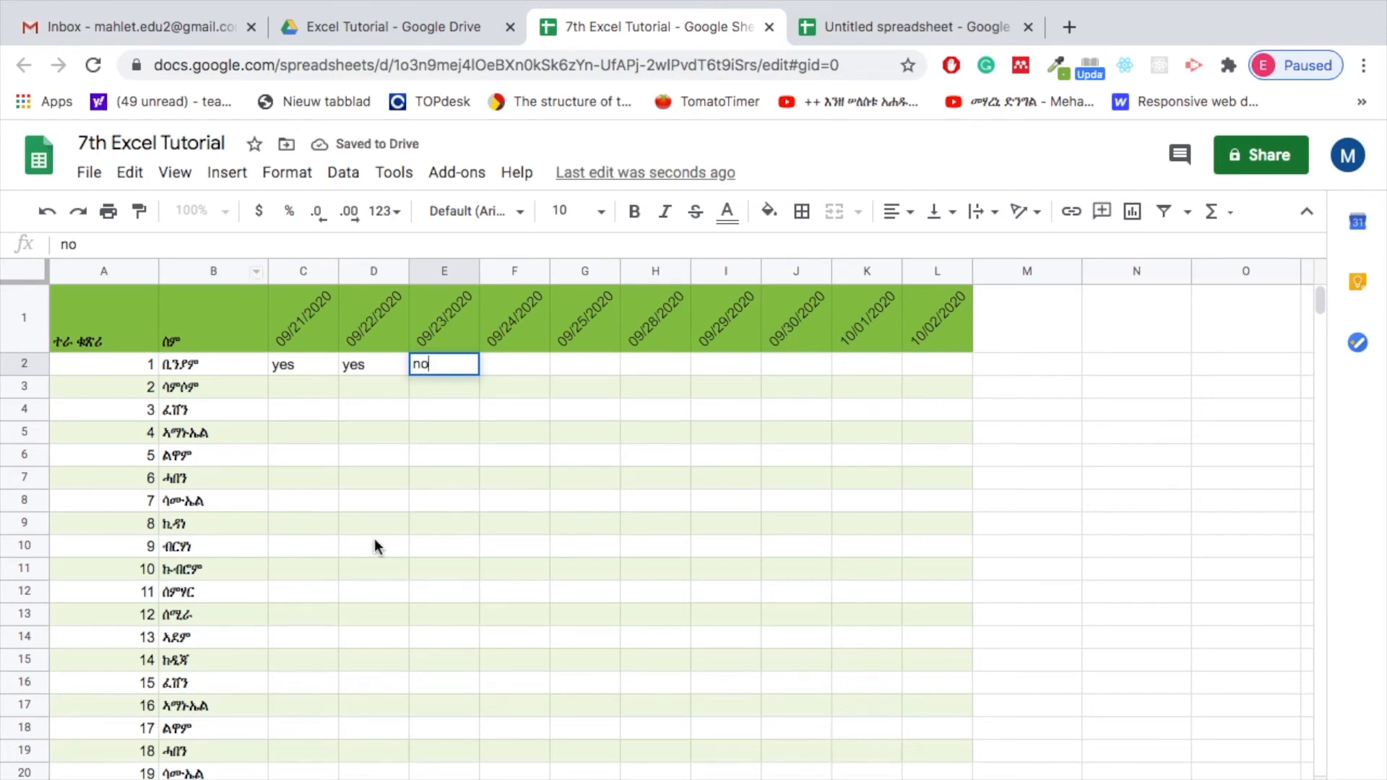
# Step: Enter no, yes and yes in cells C11, D11 and E11 for the name numbered 10
pyautogui.click(288, 580)
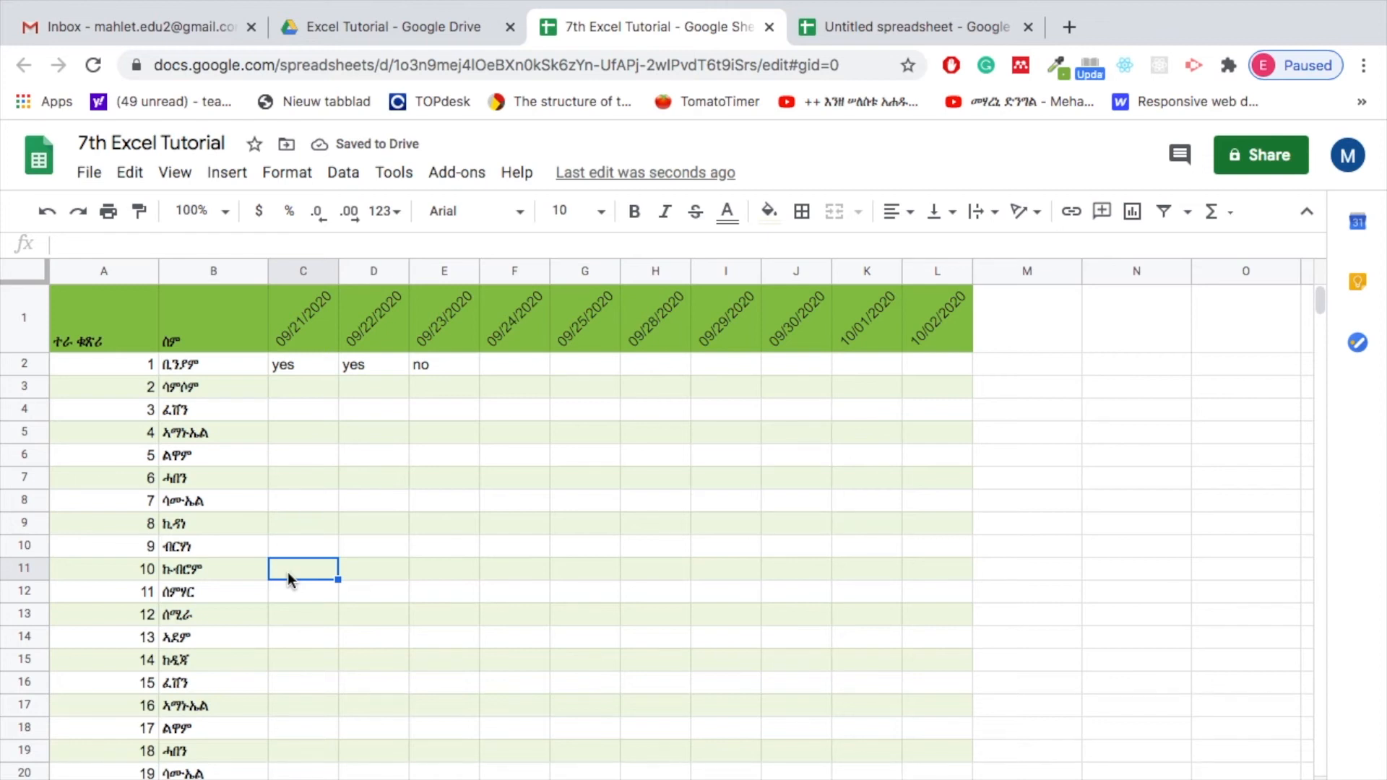
pyautogui.write('no')
pyautogui.press('Tab')
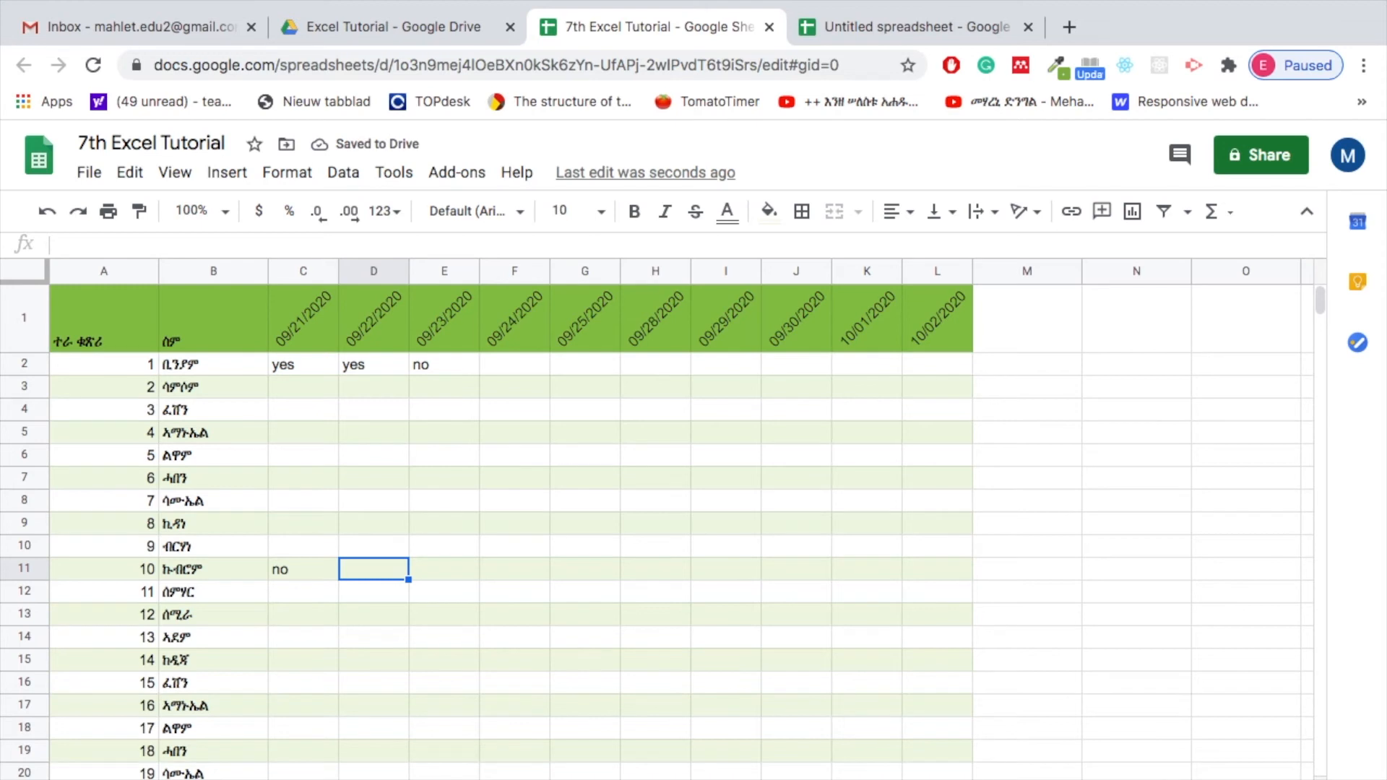
pyautogui.write('yes')
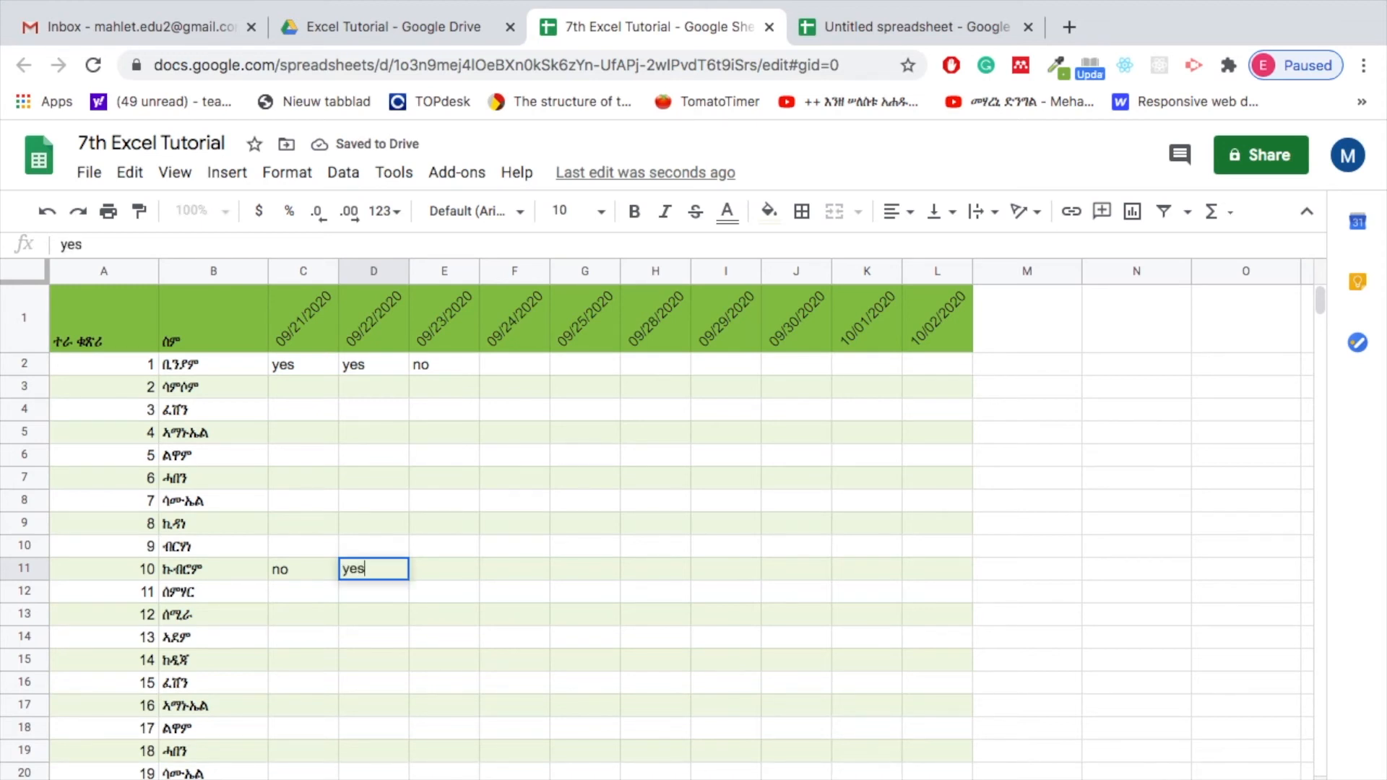
pyautogui.press('Tab')
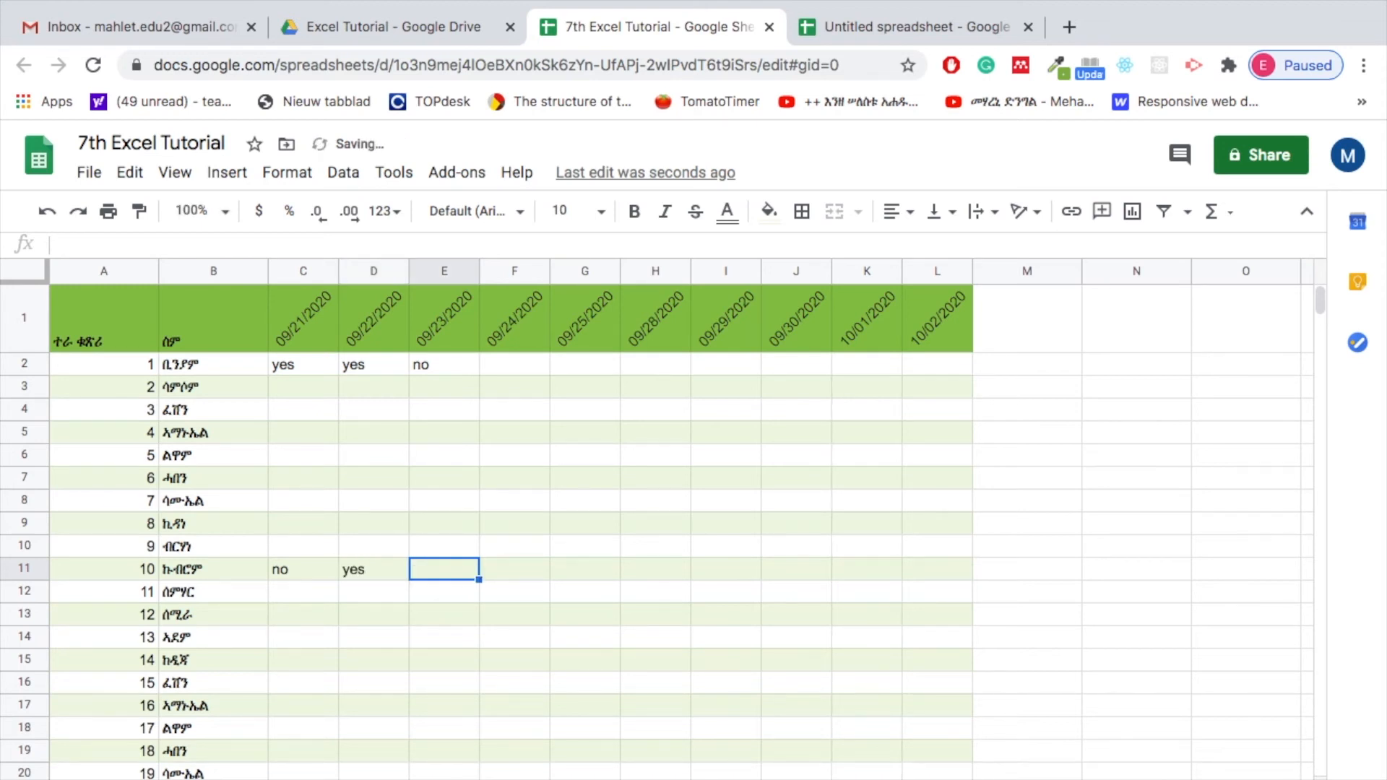
pyautogui.write('yes')
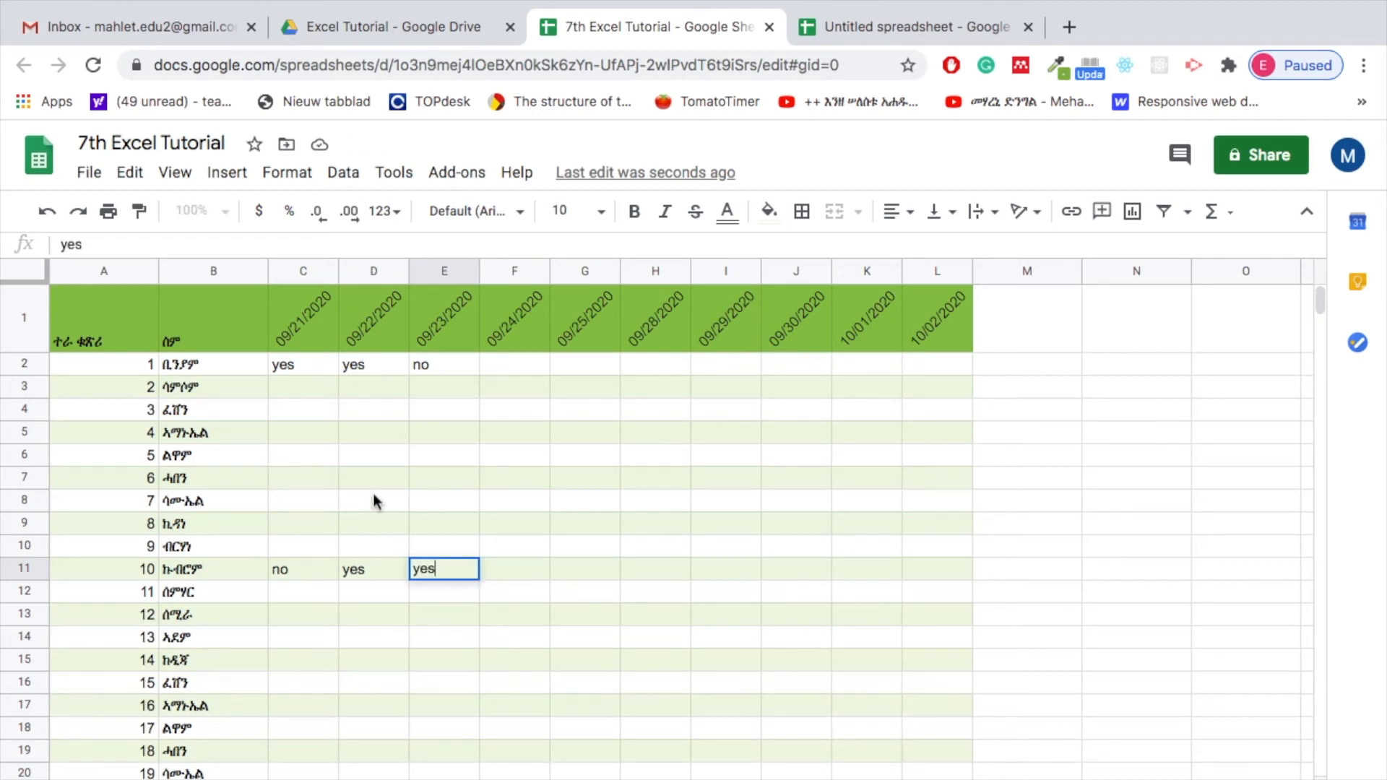
pyautogui.click(385, 477)
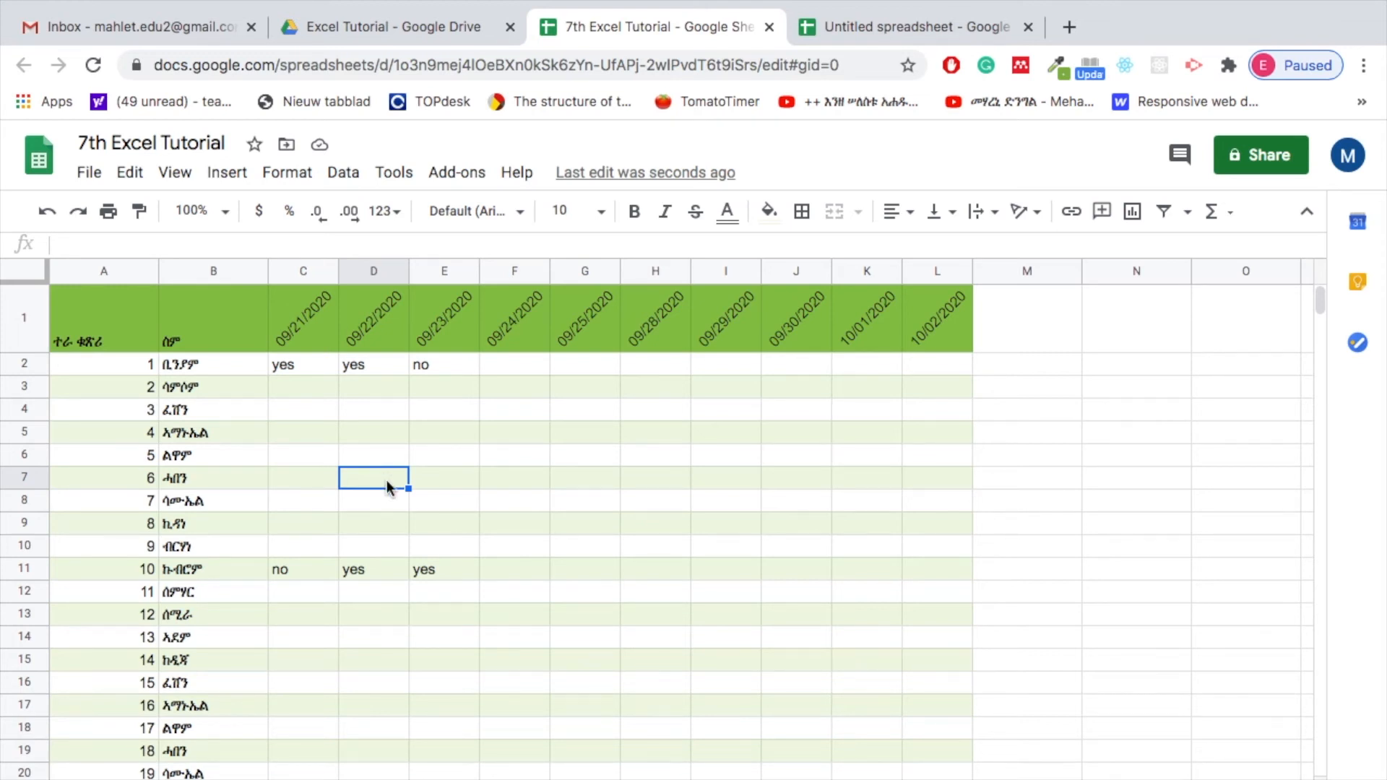
# Step: Fill the yes cells C2 and D2 with bright green and the no cell E2 with red
pyautogui.click(302, 366)
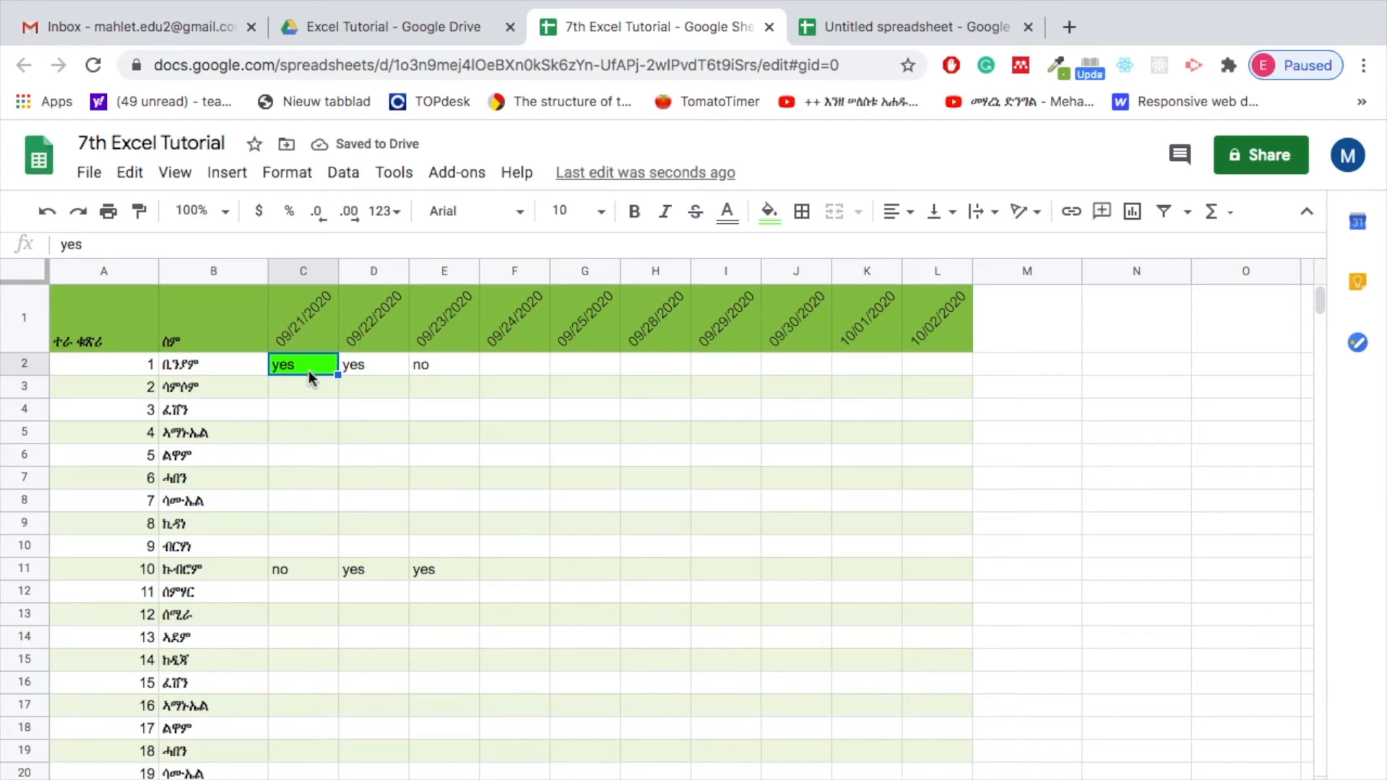
pyautogui.click(375, 366)
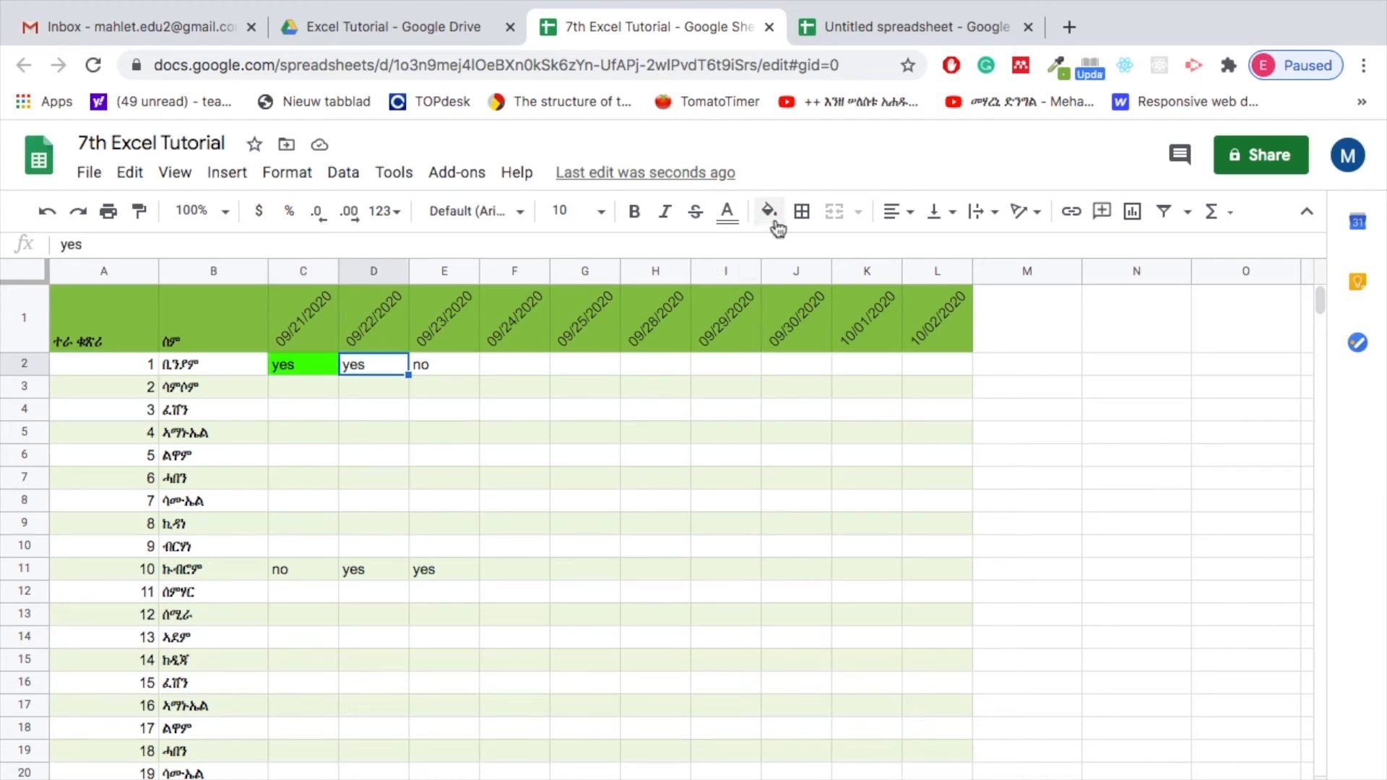
pyautogui.click(770, 211)
pyautogui.click(869, 315)
pyautogui.click(448, 365)
pyautogui.click(768, 212)
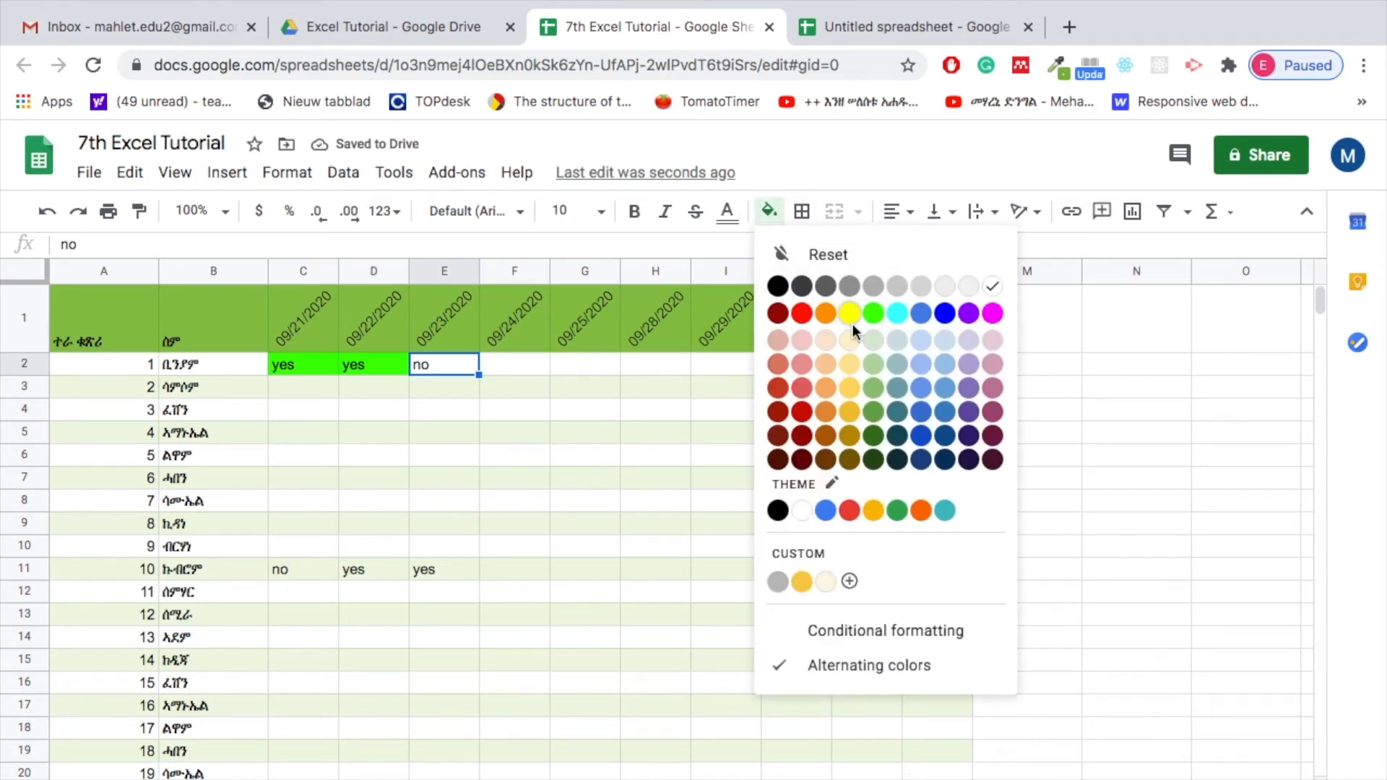
pyautogui.click(802, 313)
pyautogui.click(481, 432)
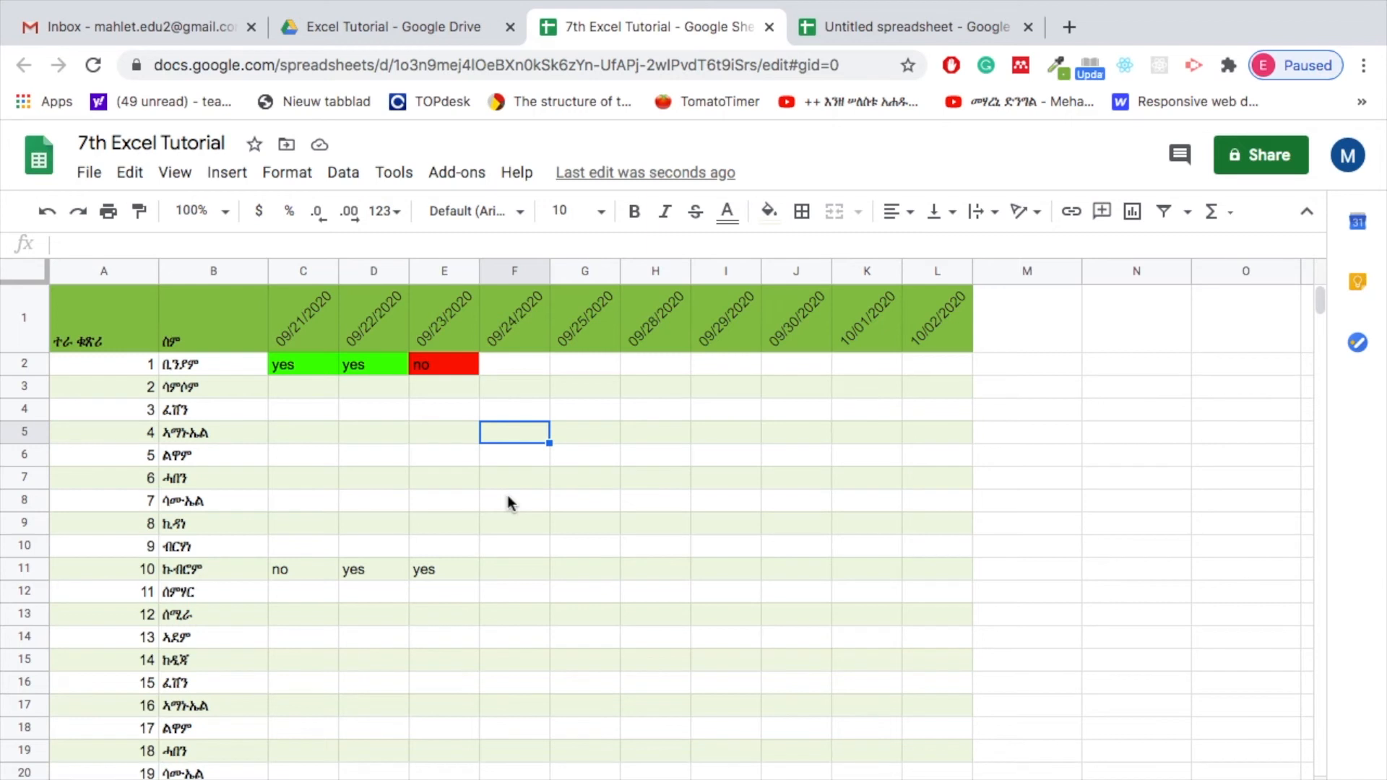
# Step: Undo the manual green and red fills in C2, D2 and E2
pyautogui.hotkey('ctrl', 'z')
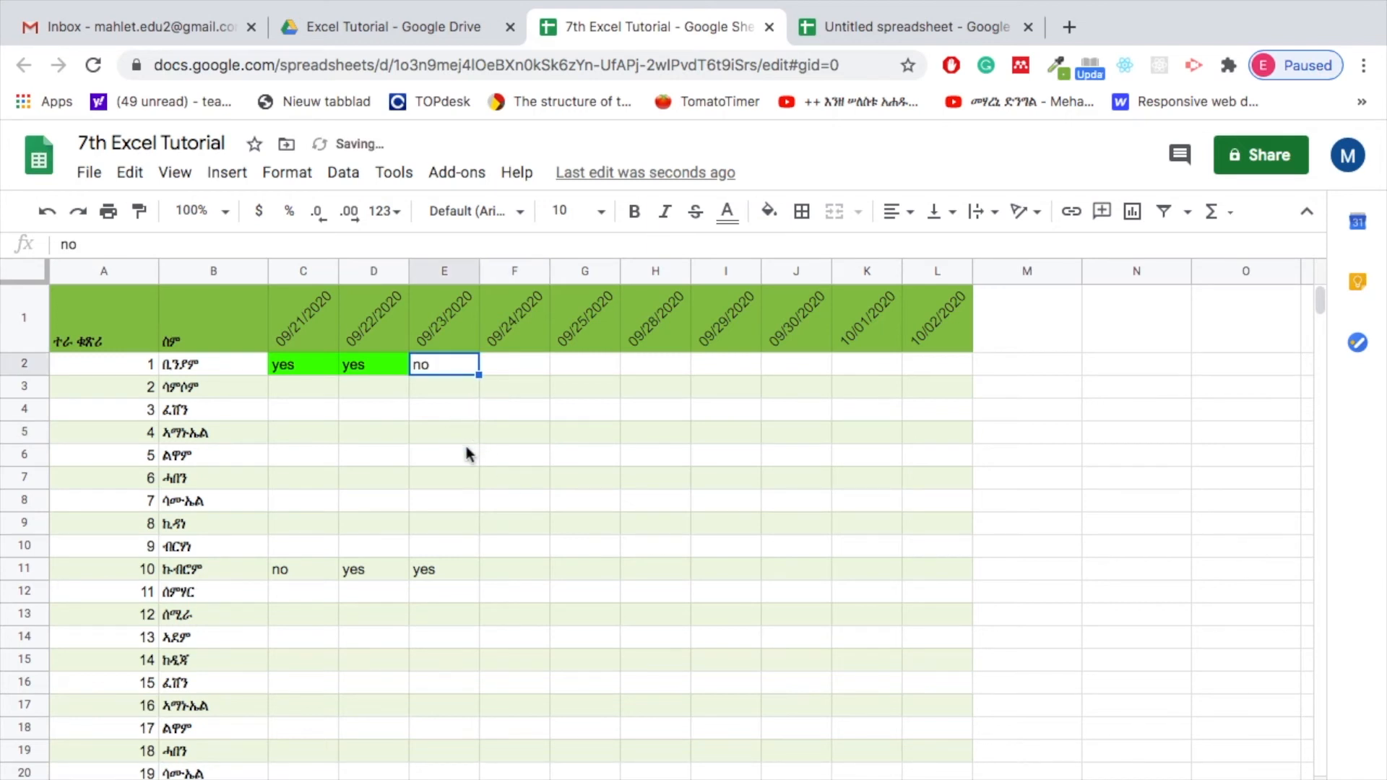
pyautogui.hotkey('ctrl', 'z')
pyautogui.hotkey('ctrl', 'z')
pyautogui.hotkey('ctrl', 'z')
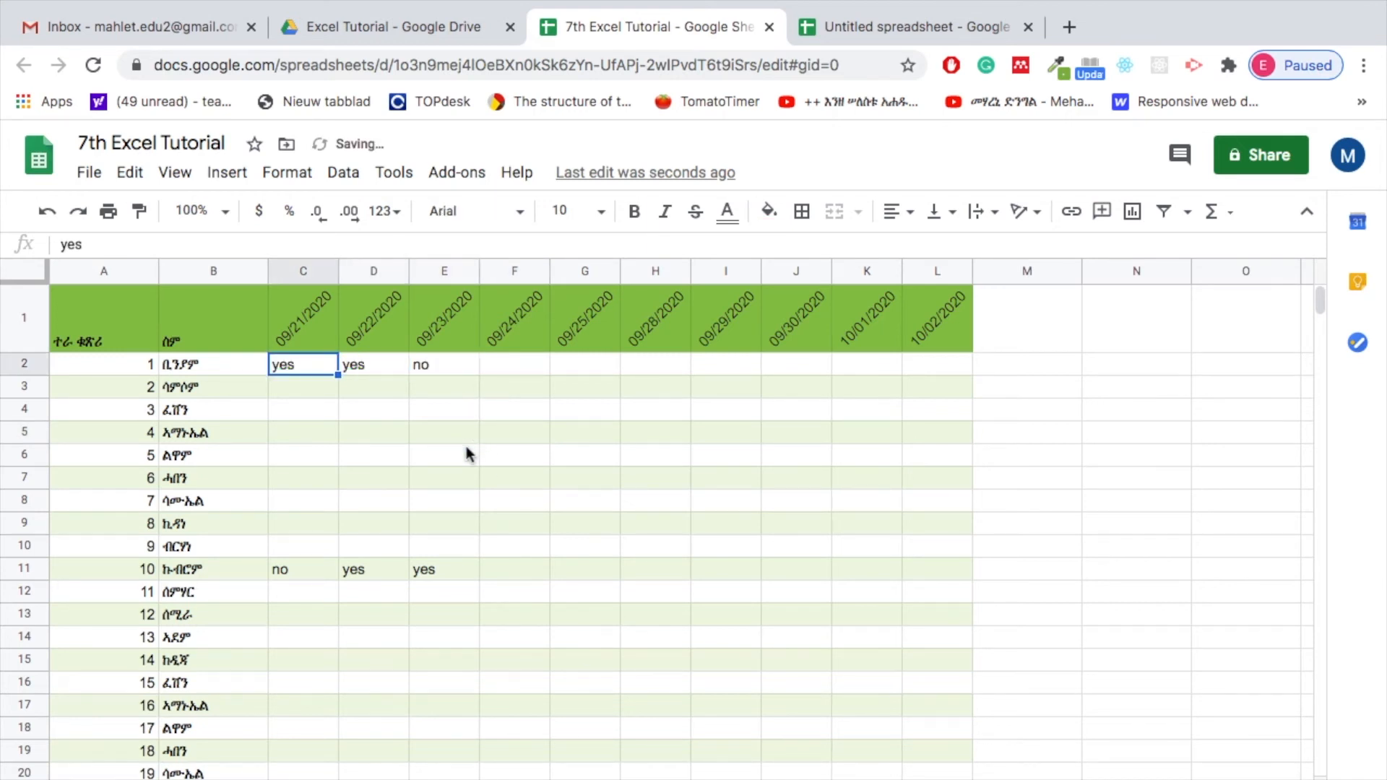
pyautogui.click(558, 456)
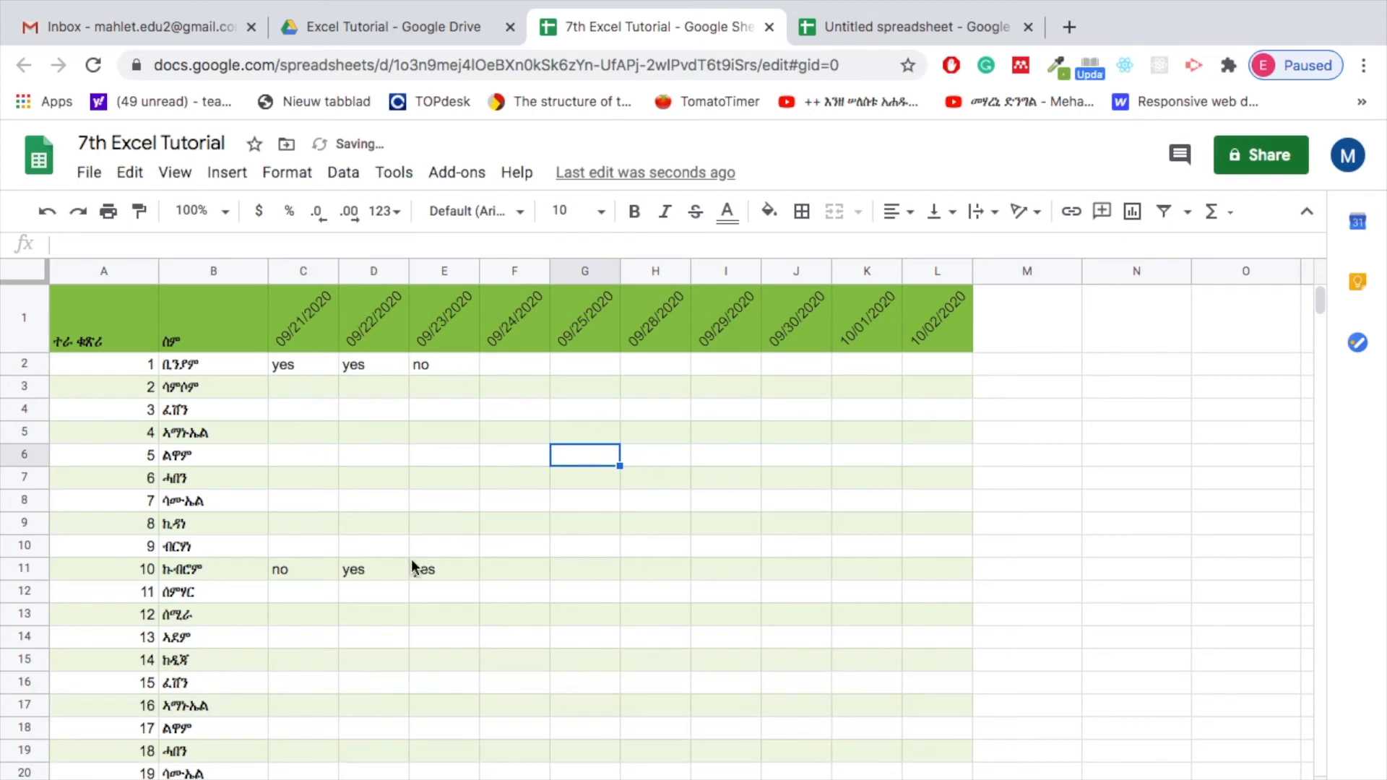
pyautogui.click(452, 493)
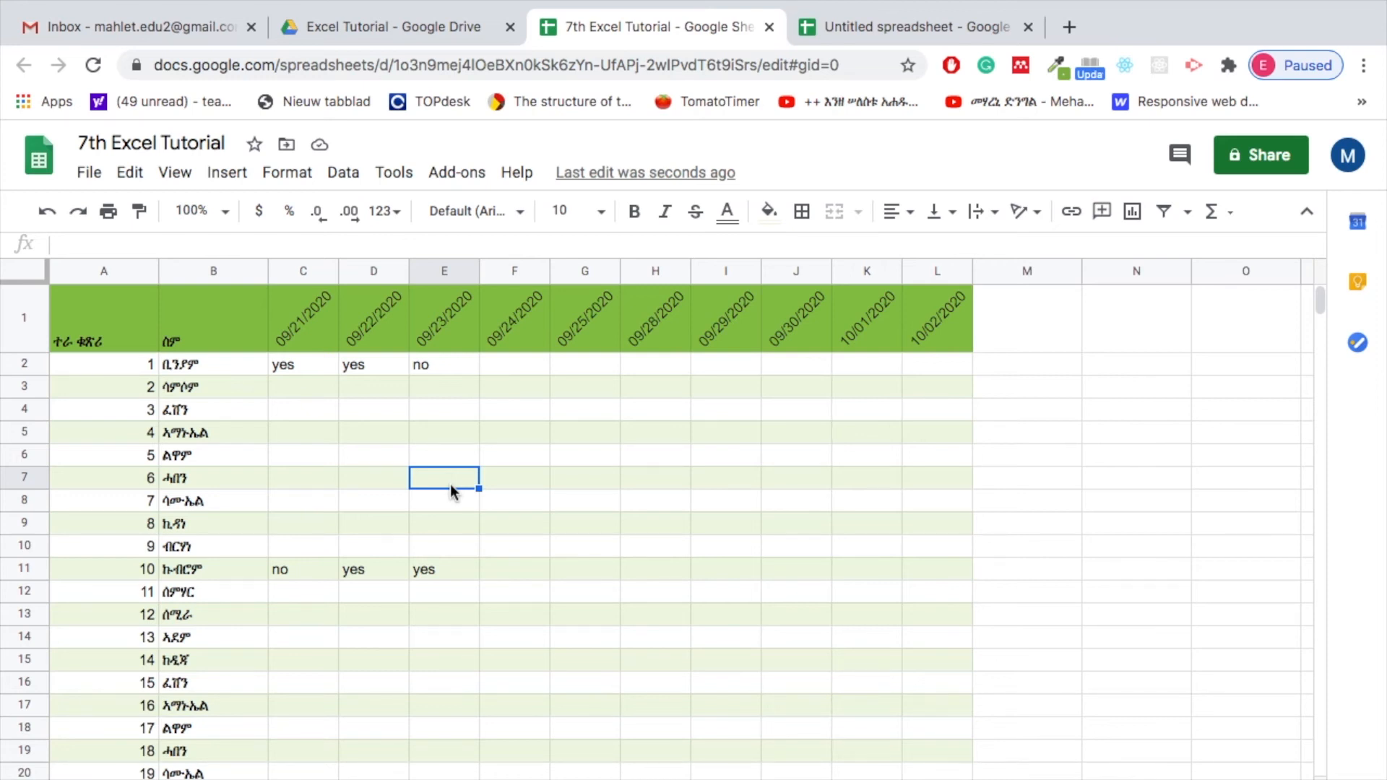
# Step: Clear cell C2 and enter yes in it again
pyautogui.click(288, 366)
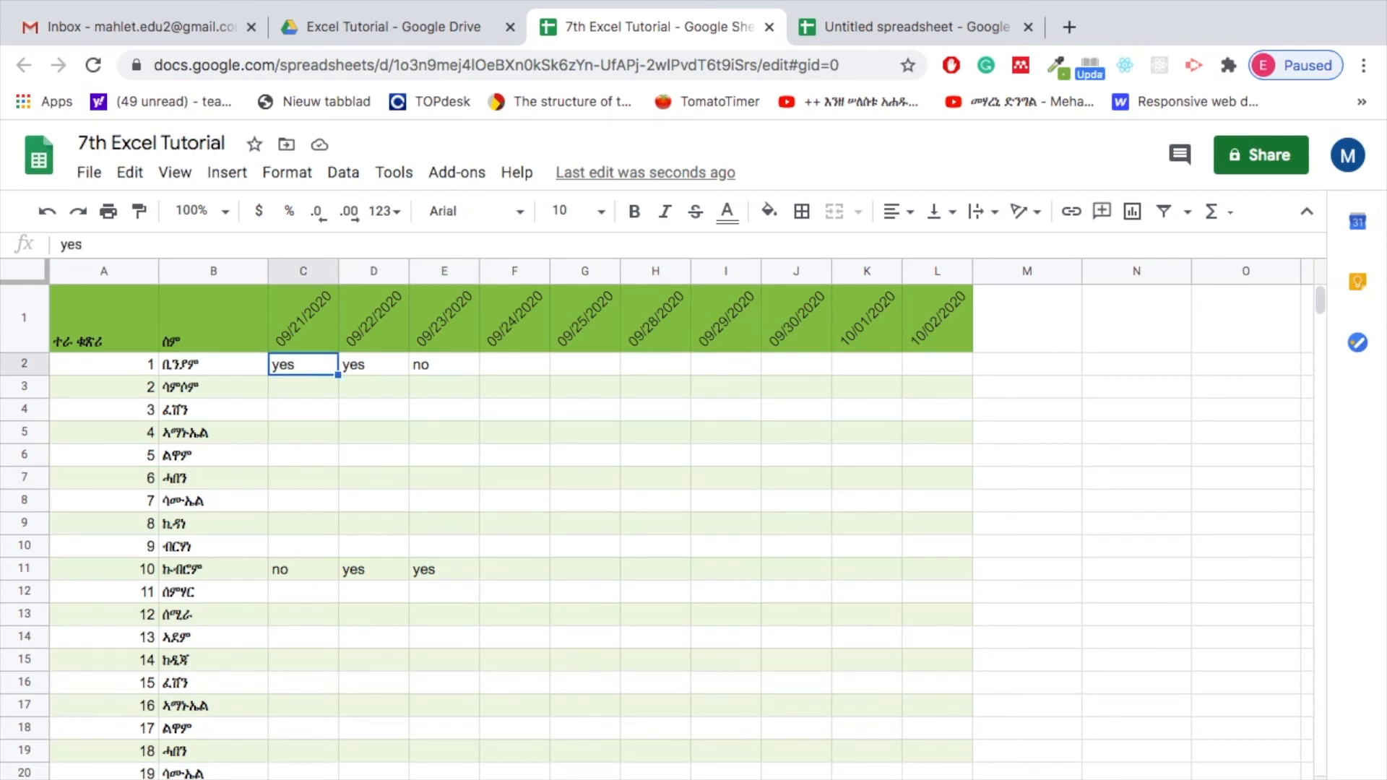
pyautogui.press('Delete')
pyautogui.write('yes')
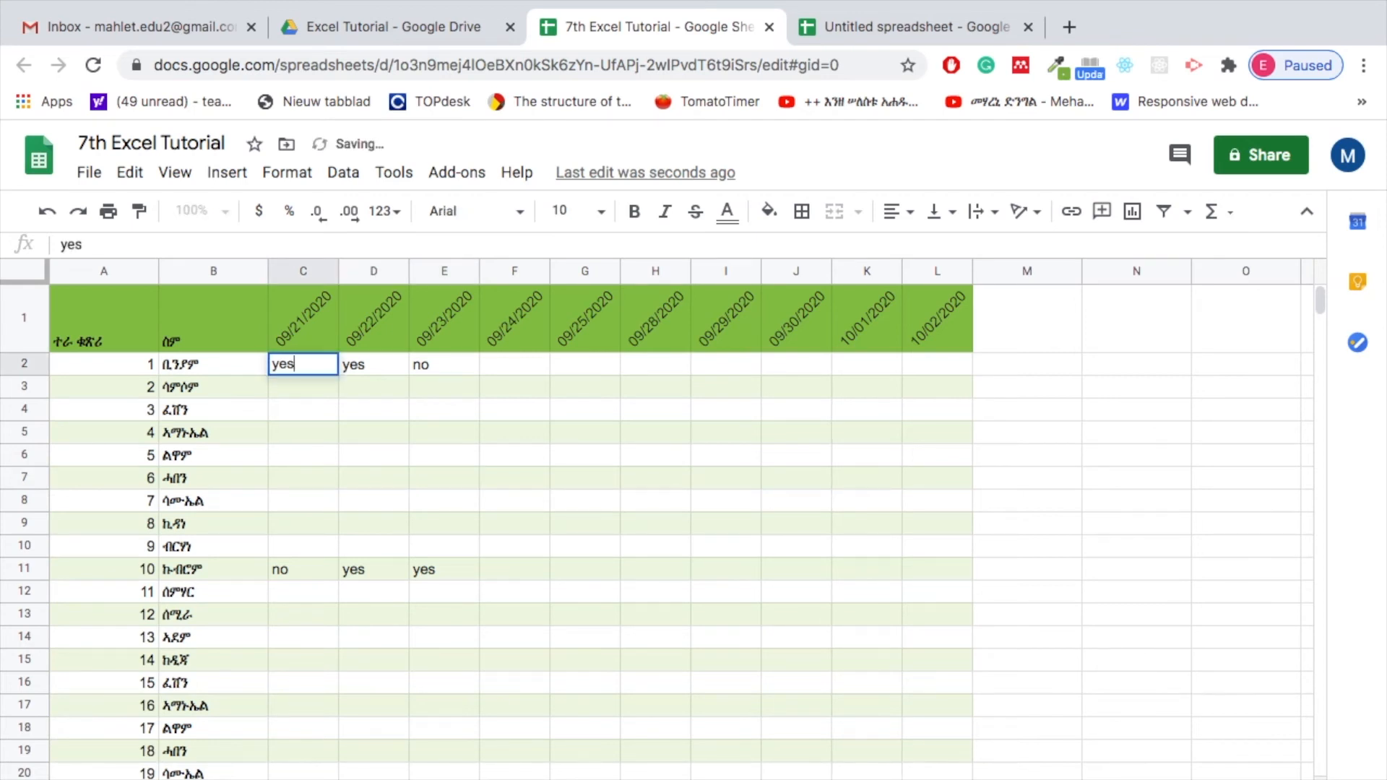
pyautogui.click(495, 426)
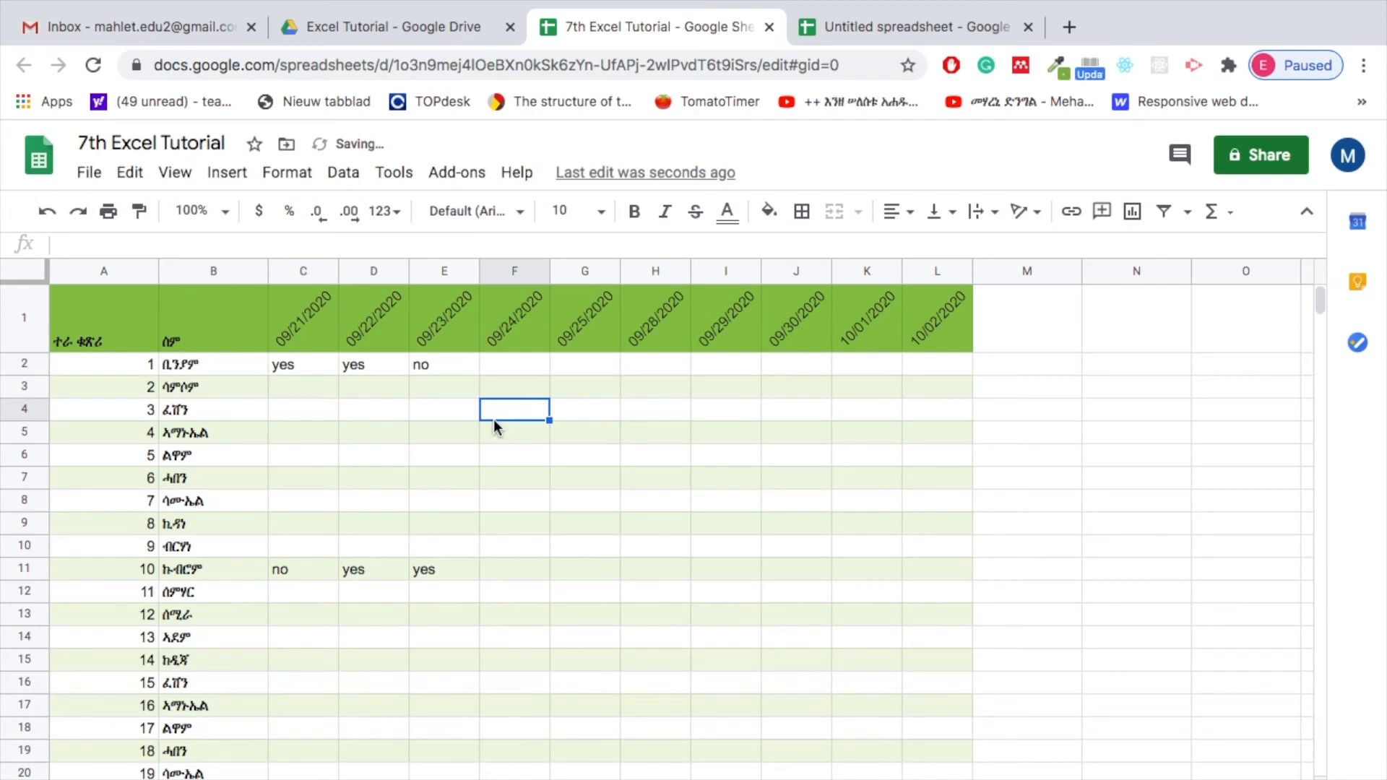
# Step: Create a conditional formatting rule on C2:L25 for cells whose text is exactly yes
pyautogui.moveTo(307, 370); pyautogui.dragTo(944, 746)
pyautogui.scroll(3, 474, 561)
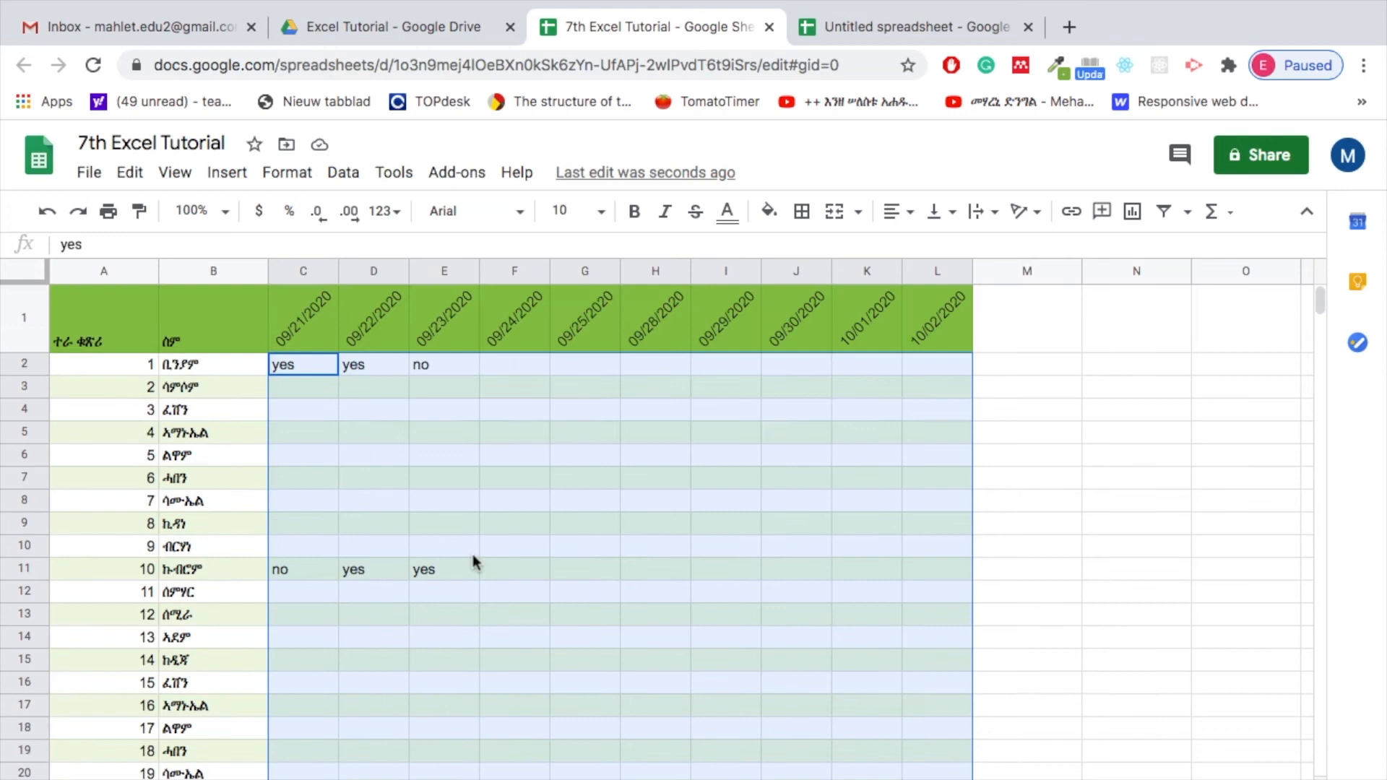
pyautogui.click(289, 174)
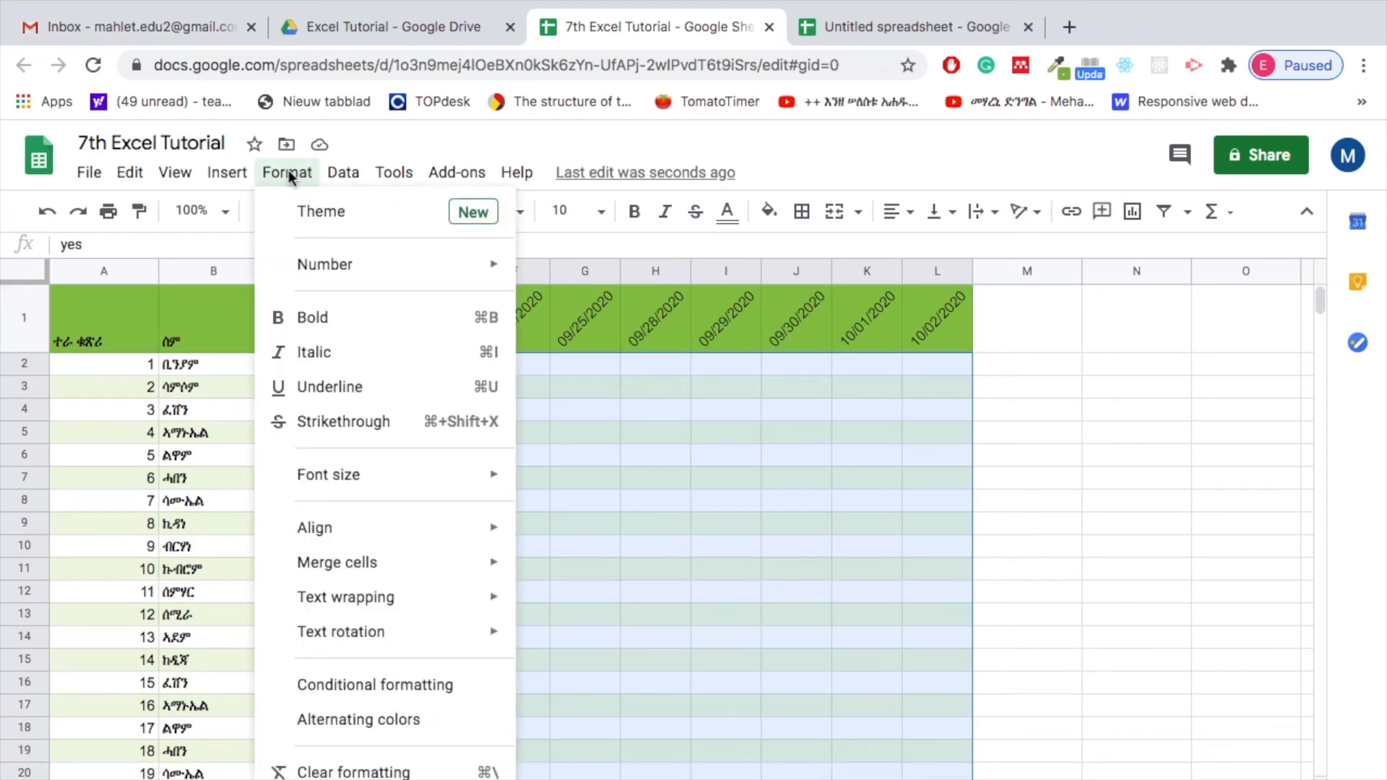
pyautogui.click(362, 685)
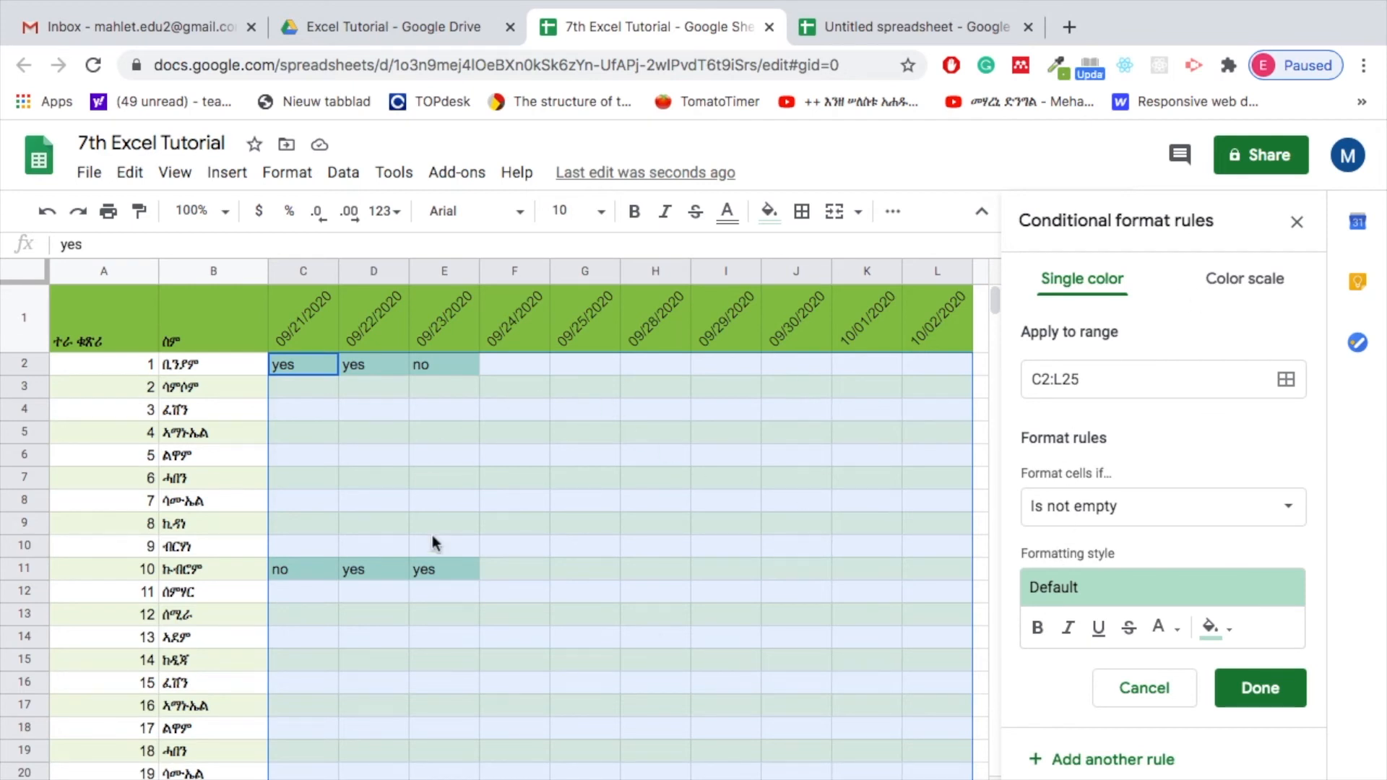
pyautogui.click(1170, 515)
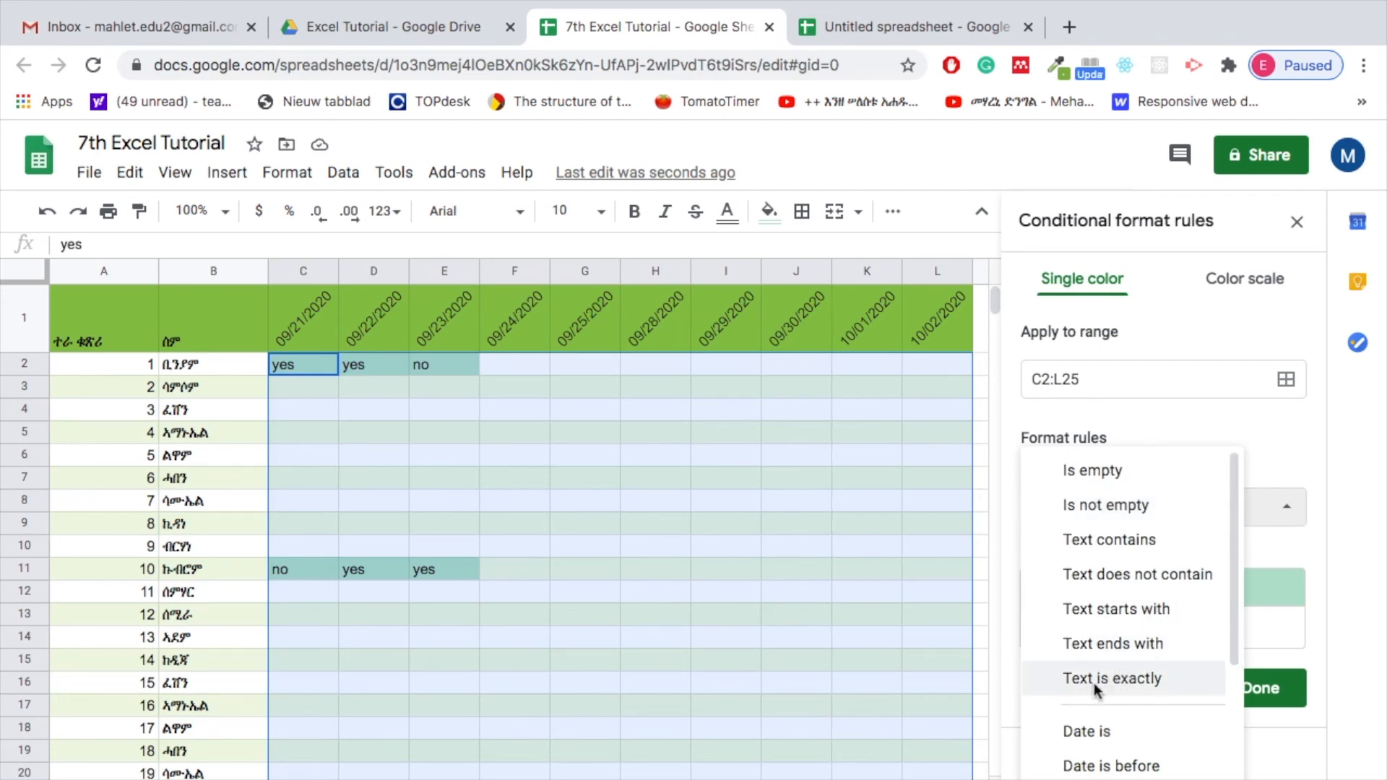
pyautogui.click(1131, 683)
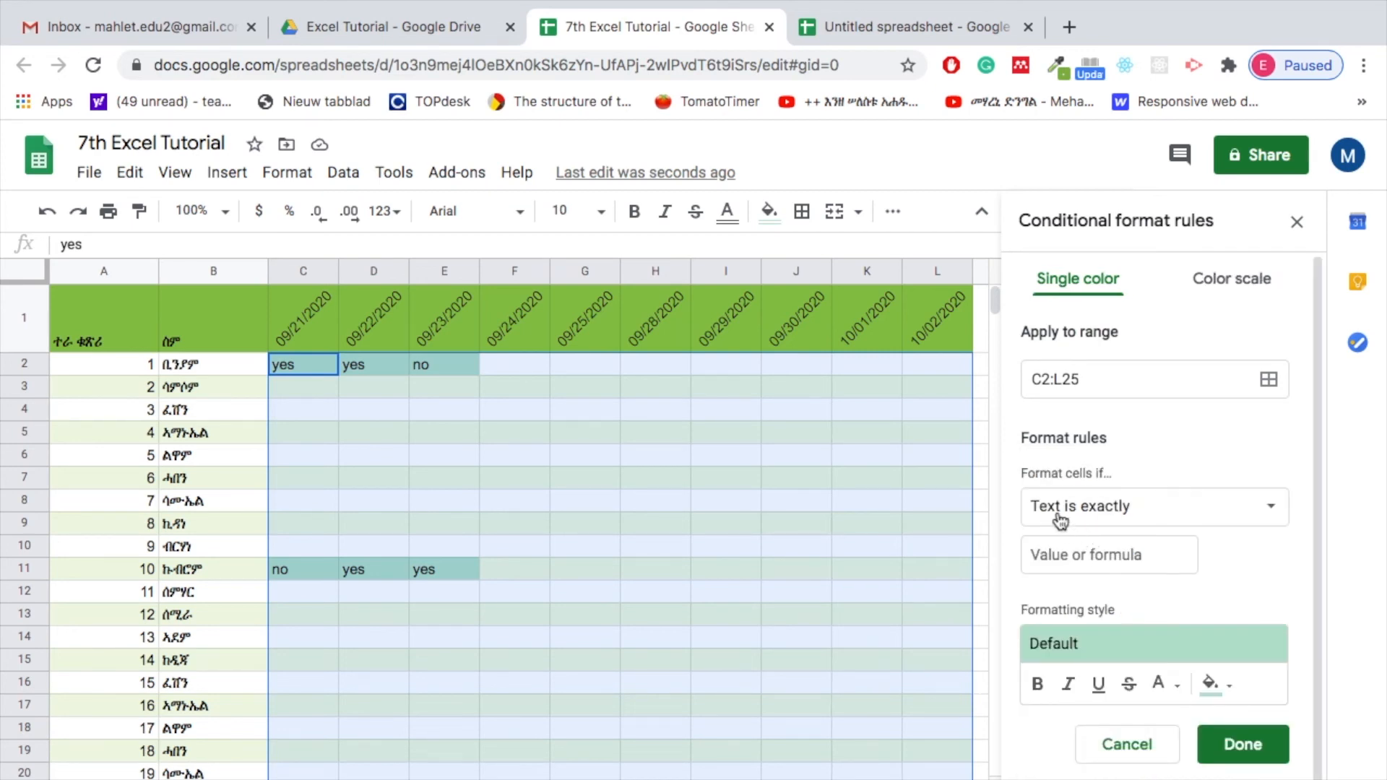
pyautogui.click(1076, 560)
pyautogui.write('yes')
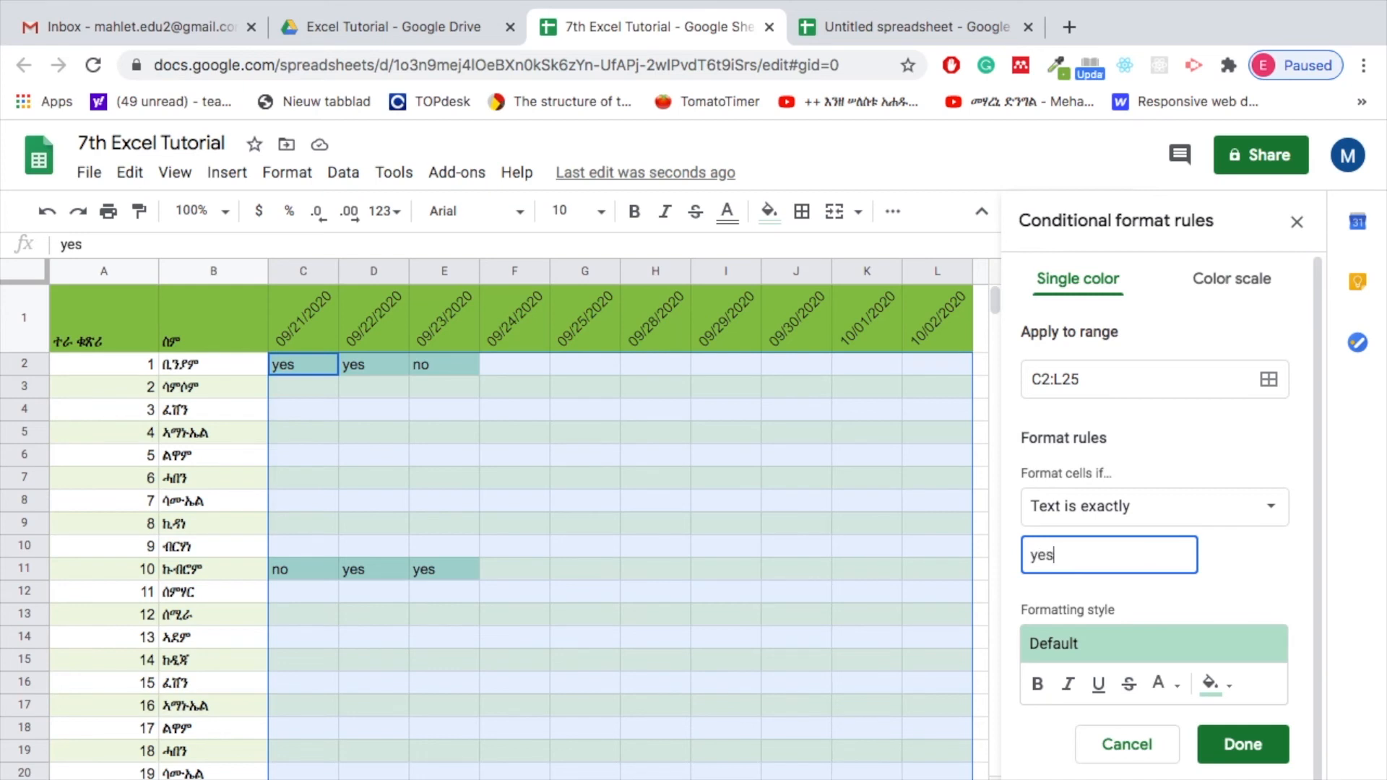
# Step: Give the yes rule a bright green fill and save the rule
pyautogui.click(1227, 688)
pyautogui.click(1094, 376)
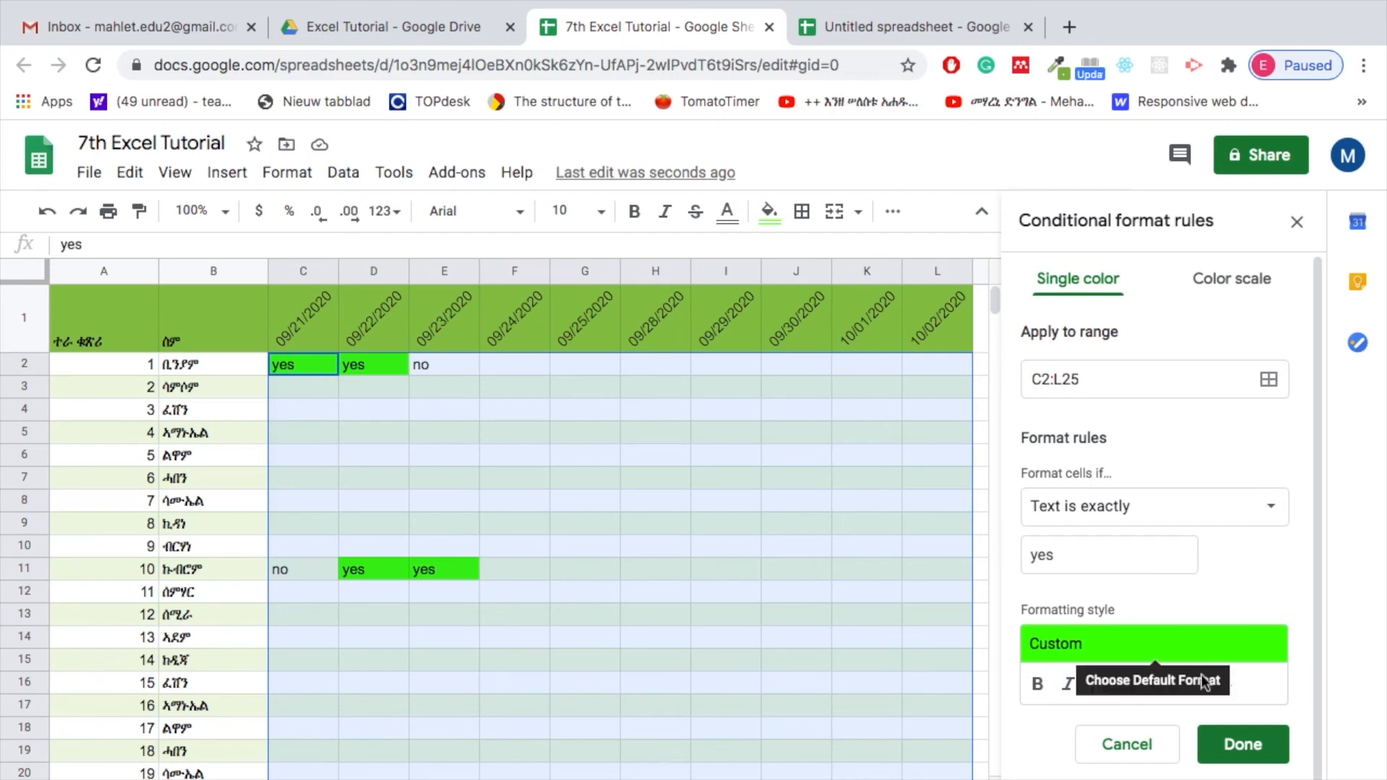
pyautogui.click(1248, 744)
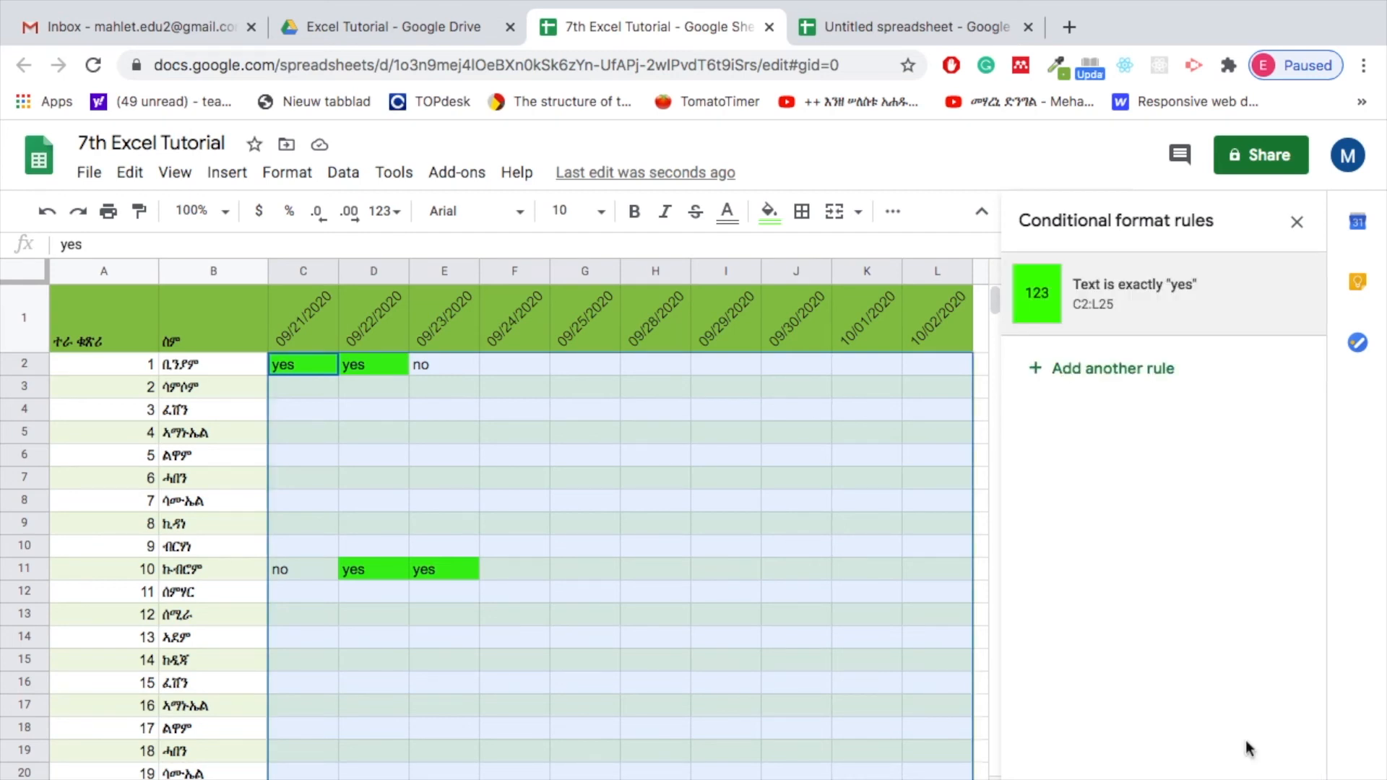
# Step: Enter yes in cell H11 to test the conditional formatting rule
pyautogui.click(444, 444)
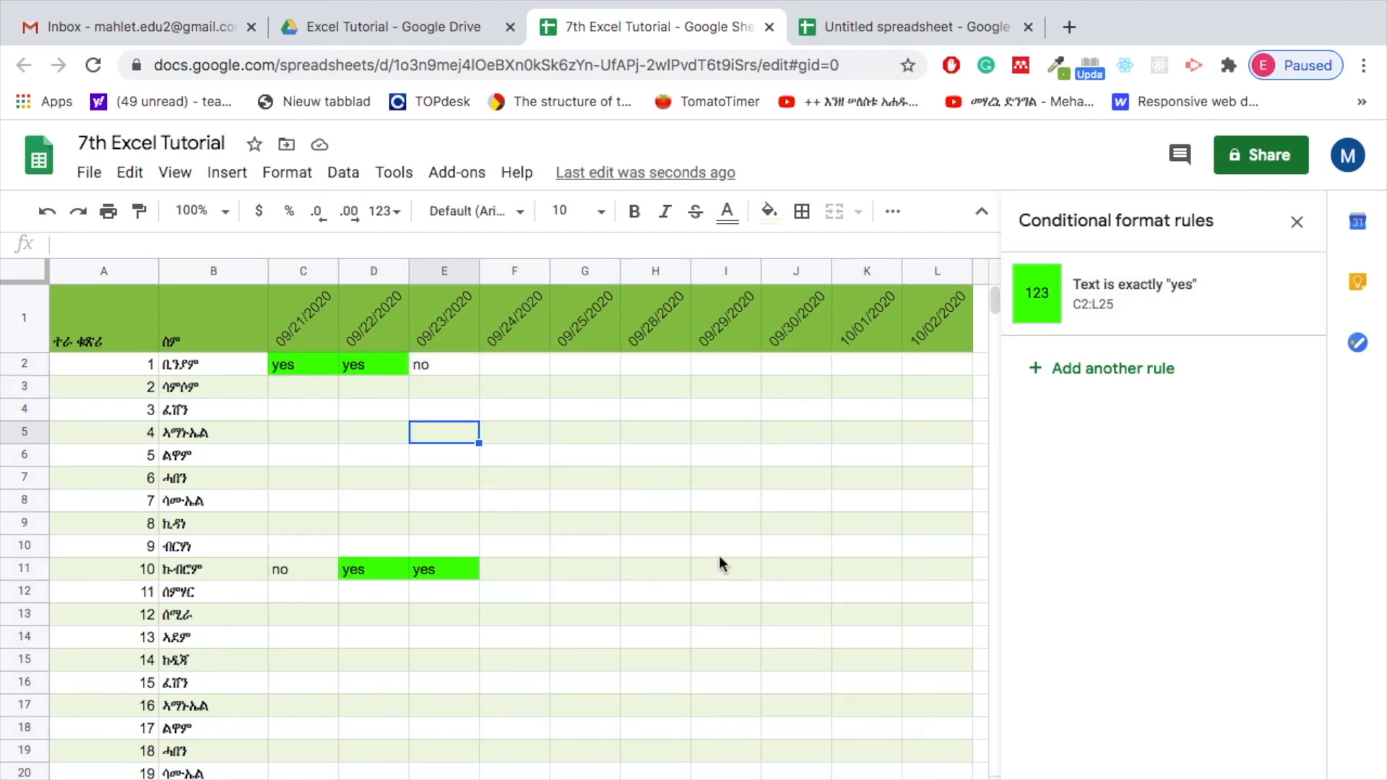
pyautogui.click(644, 581)
pyautogui.write('yes')
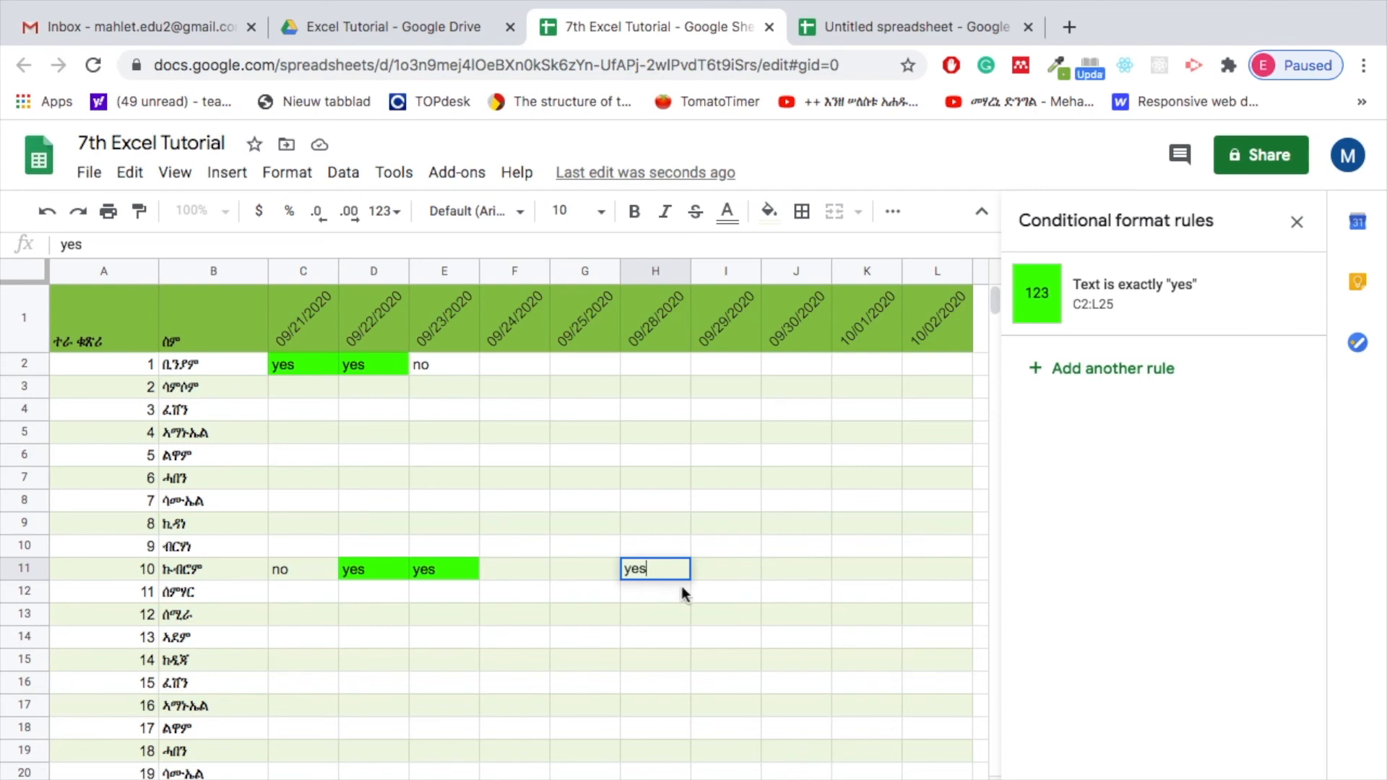
pyautogui.click(732, 573)
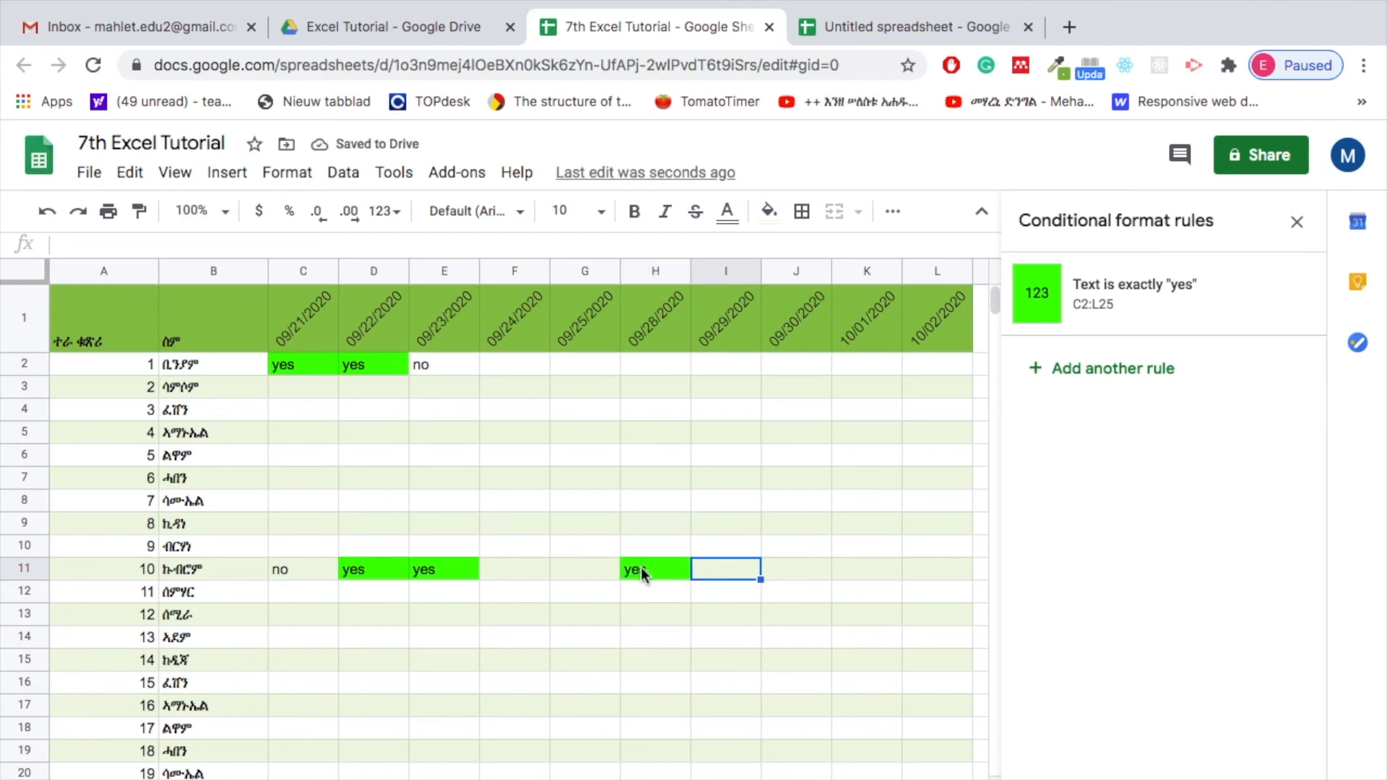
pyautogui.click(567, 641)
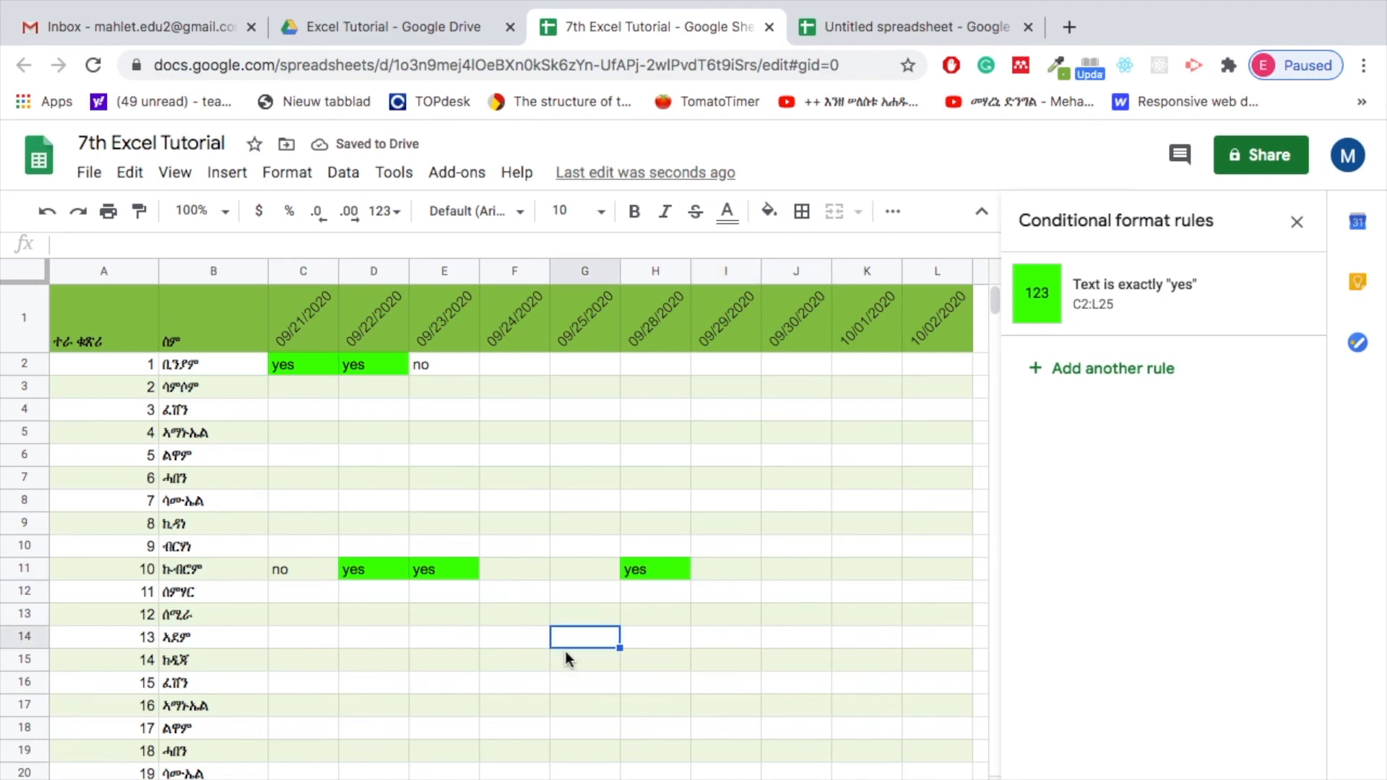
# Step: Add another conditional formatting rule on C2:L25 for cells whose text is exactly no
pyautogui.moveTo(291, 367); pyautogui.dragTo(937, 731)
pyautogui.click(287, 173)
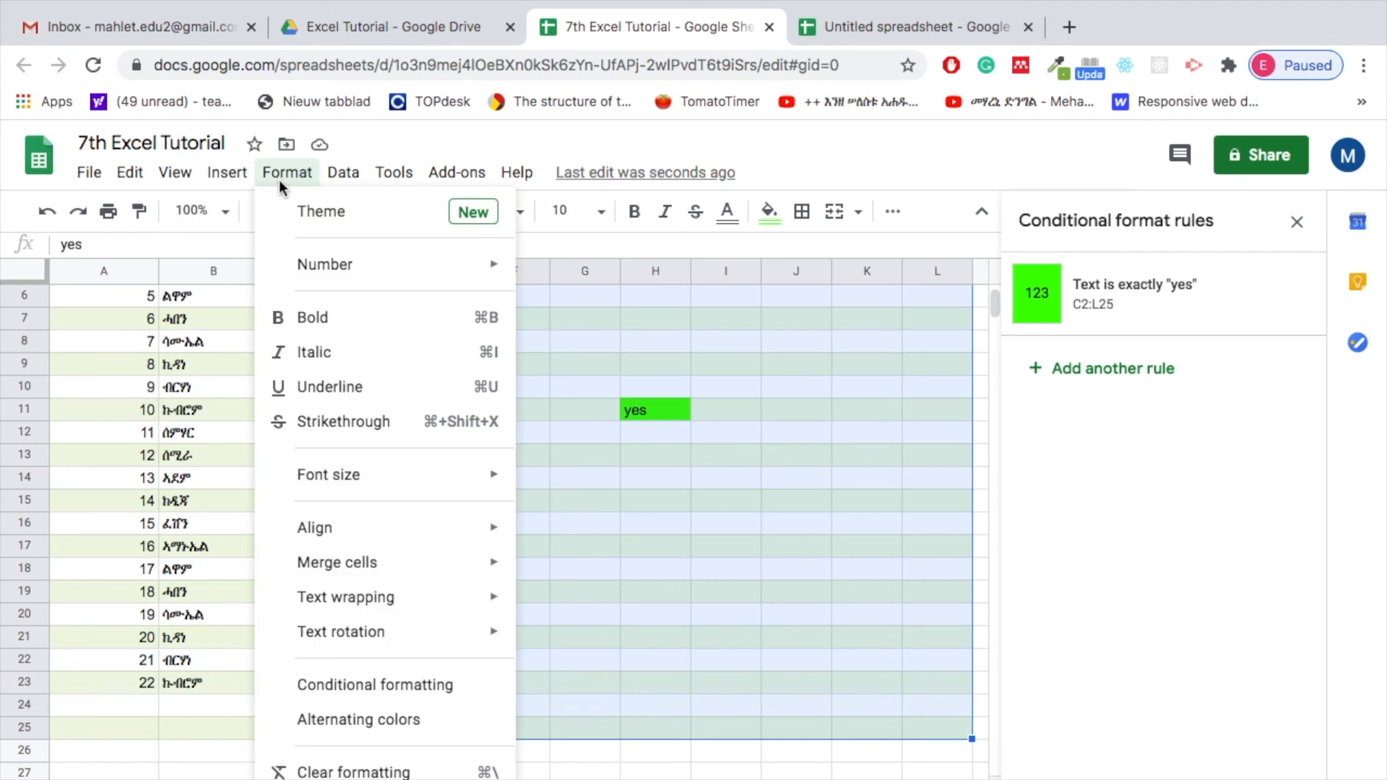
pyautogui.click(335, 682)
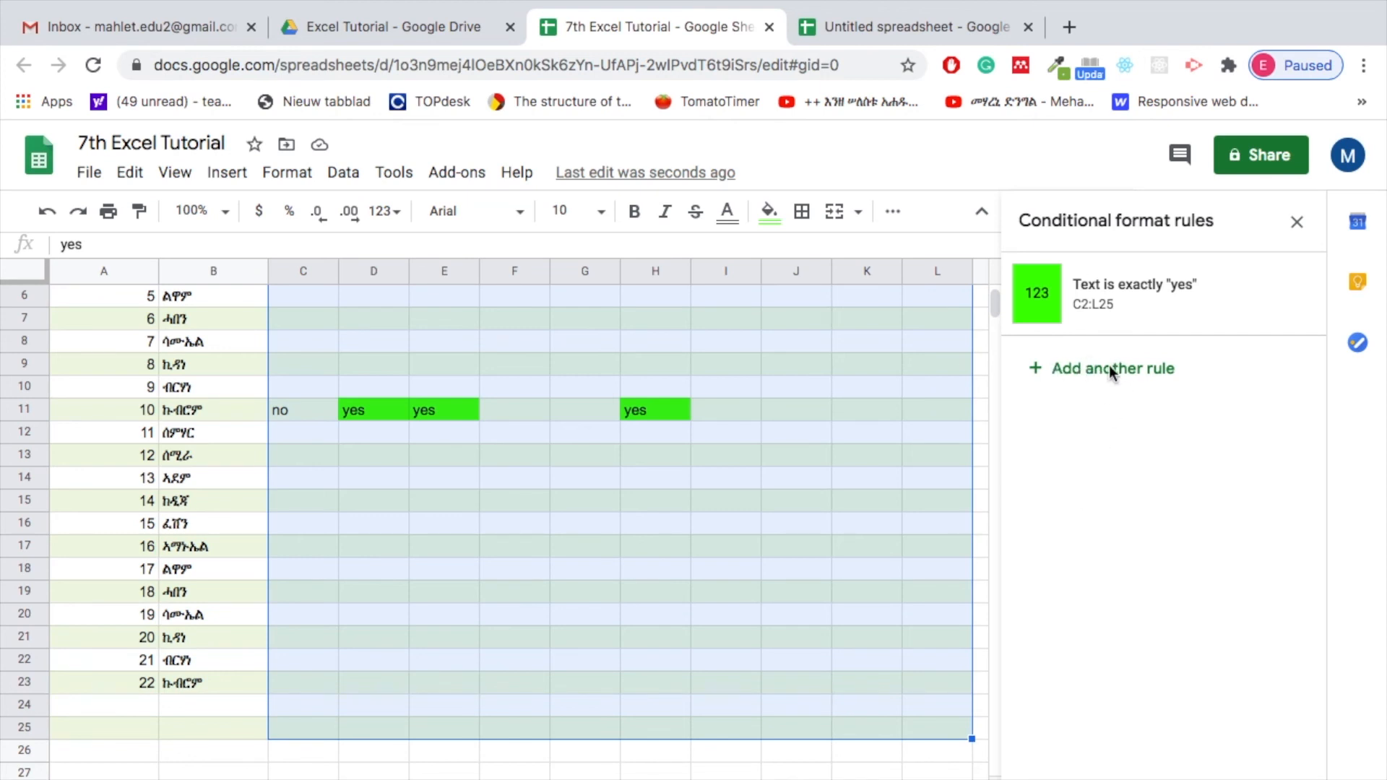
pyautogui.click(1087, 370)
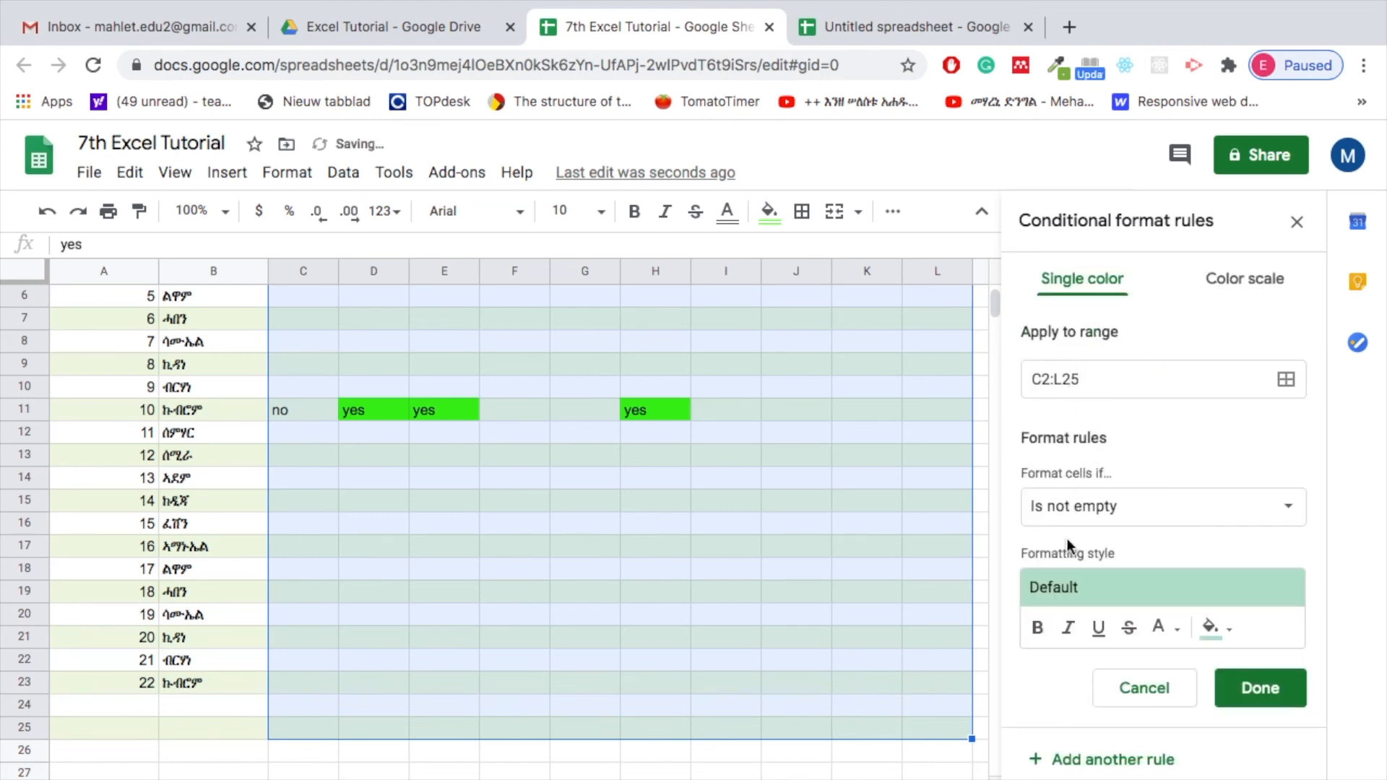
pyautogui.click(1122, 503)
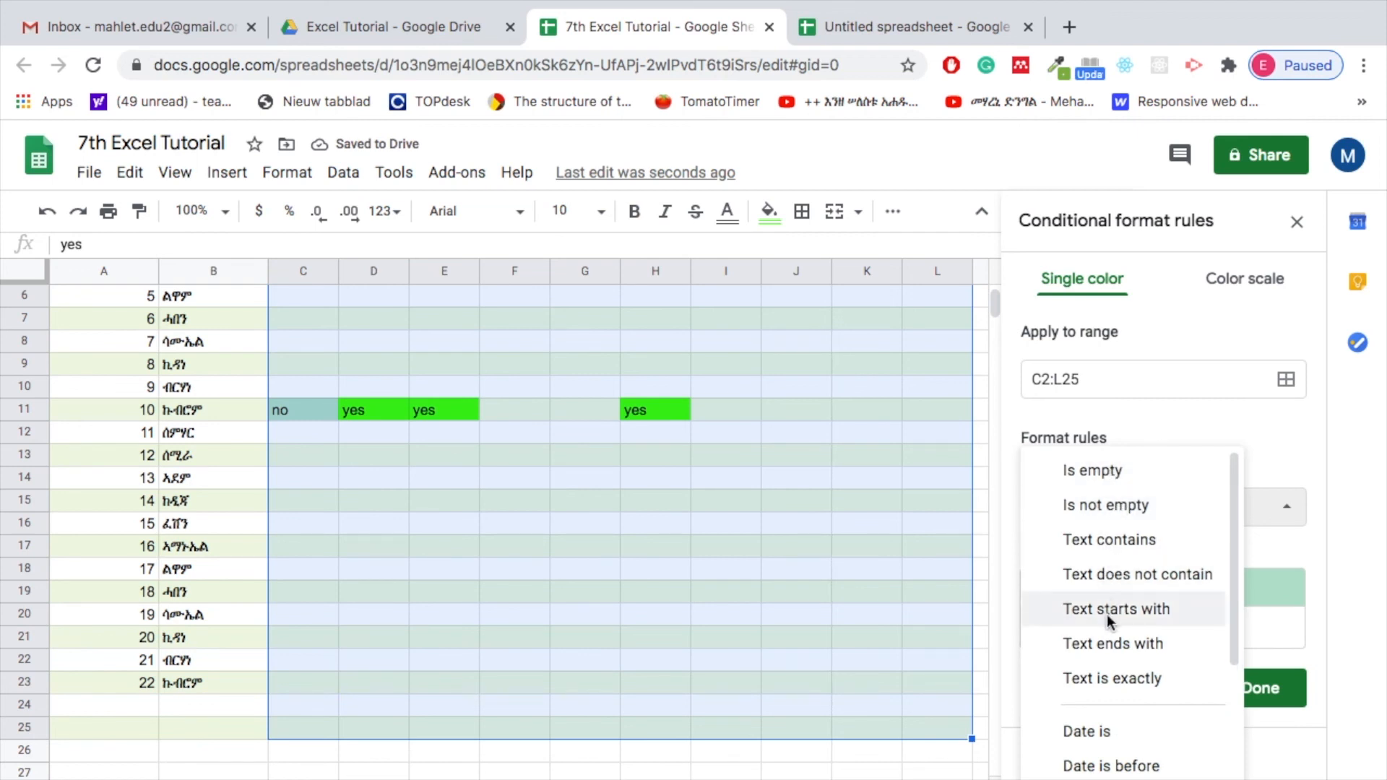
pyautogui.click(1118, 679)
pyautogui.click(1062, 563)
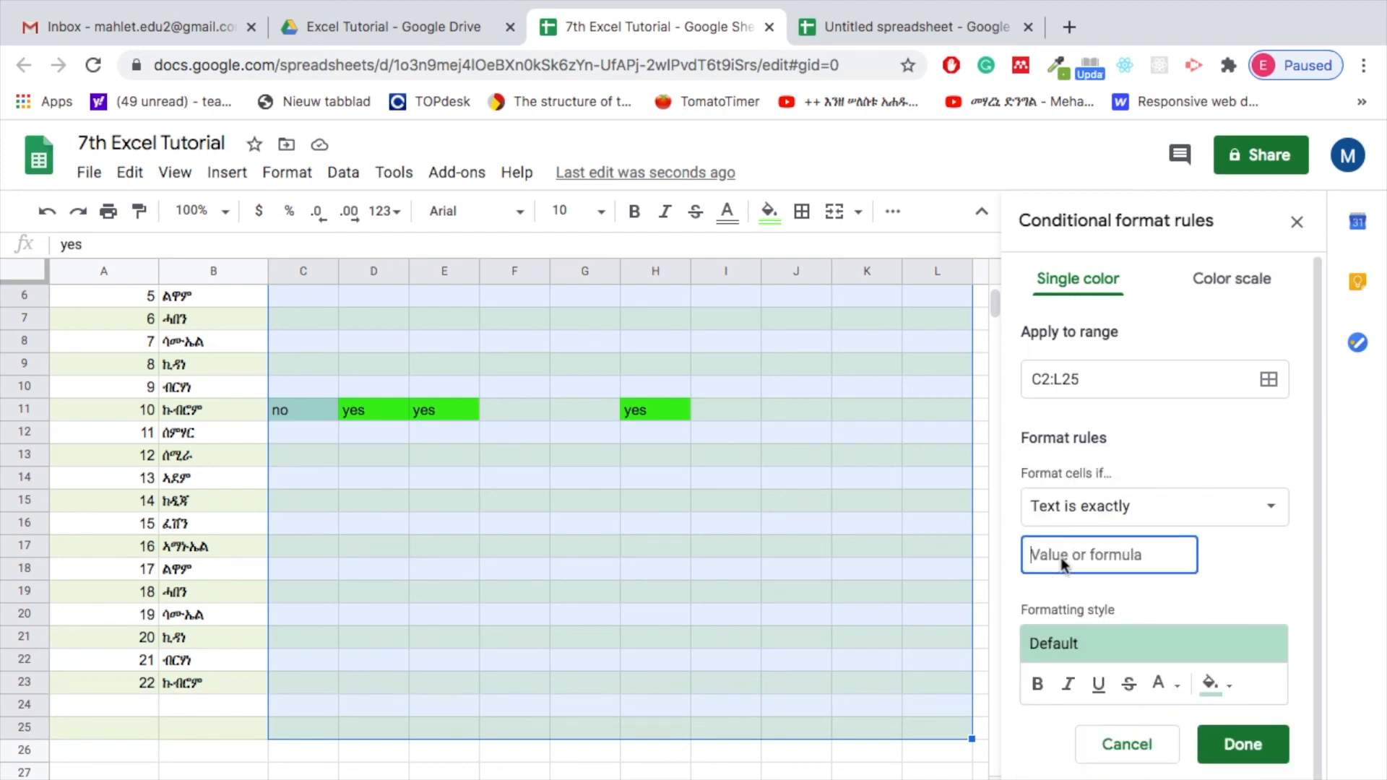
pyautogui.write('no')
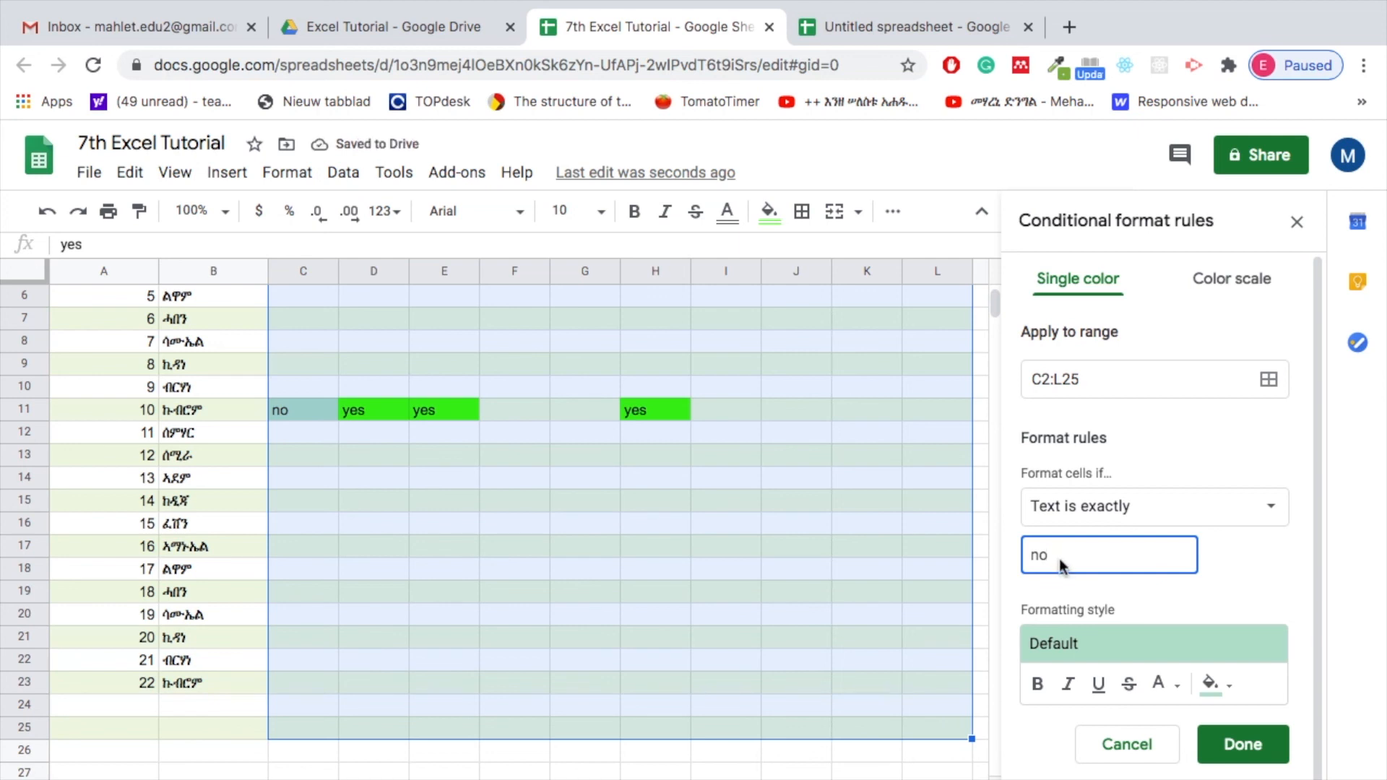
# Step: Give the no rule a red fill, keep the text is exactly condition, and save the rule
pyautogui.click(1222, 687)
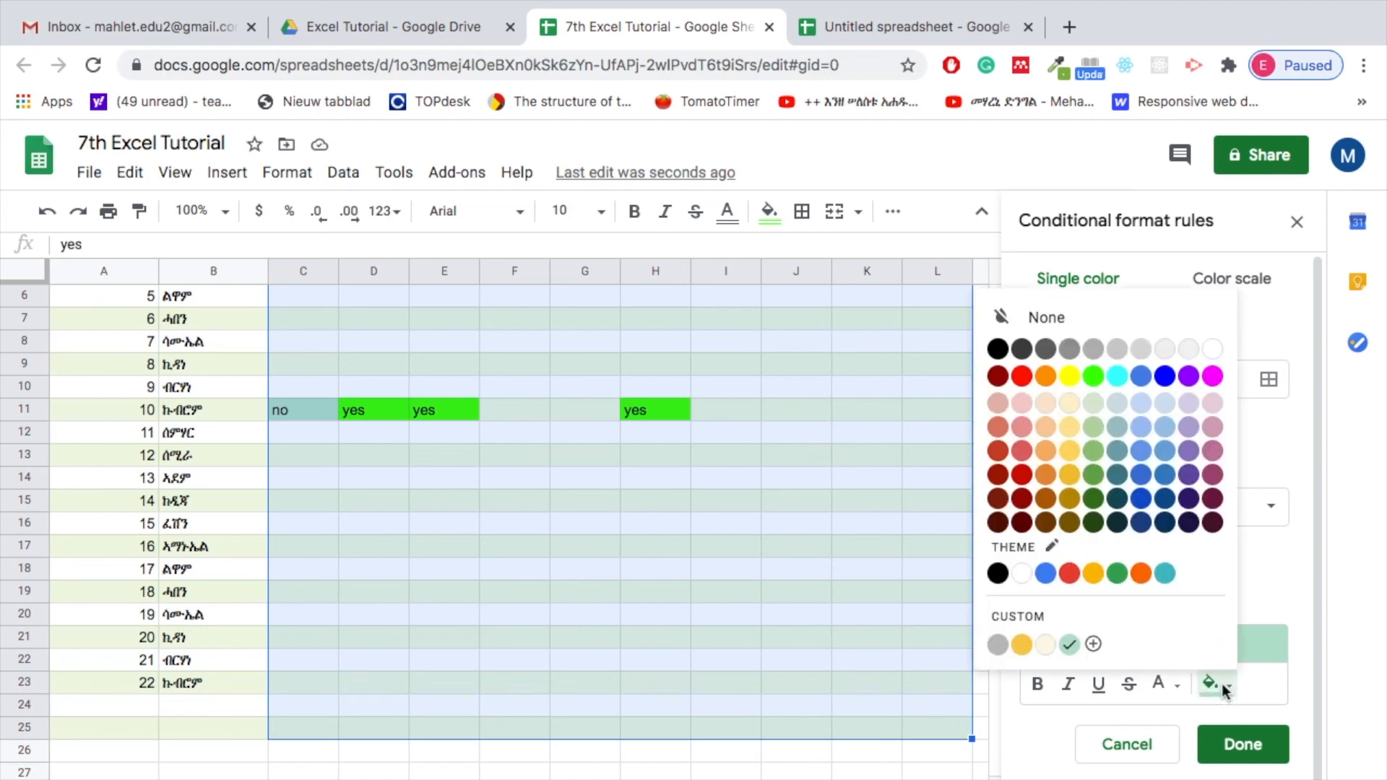
pyautogui.click(1022, 375)
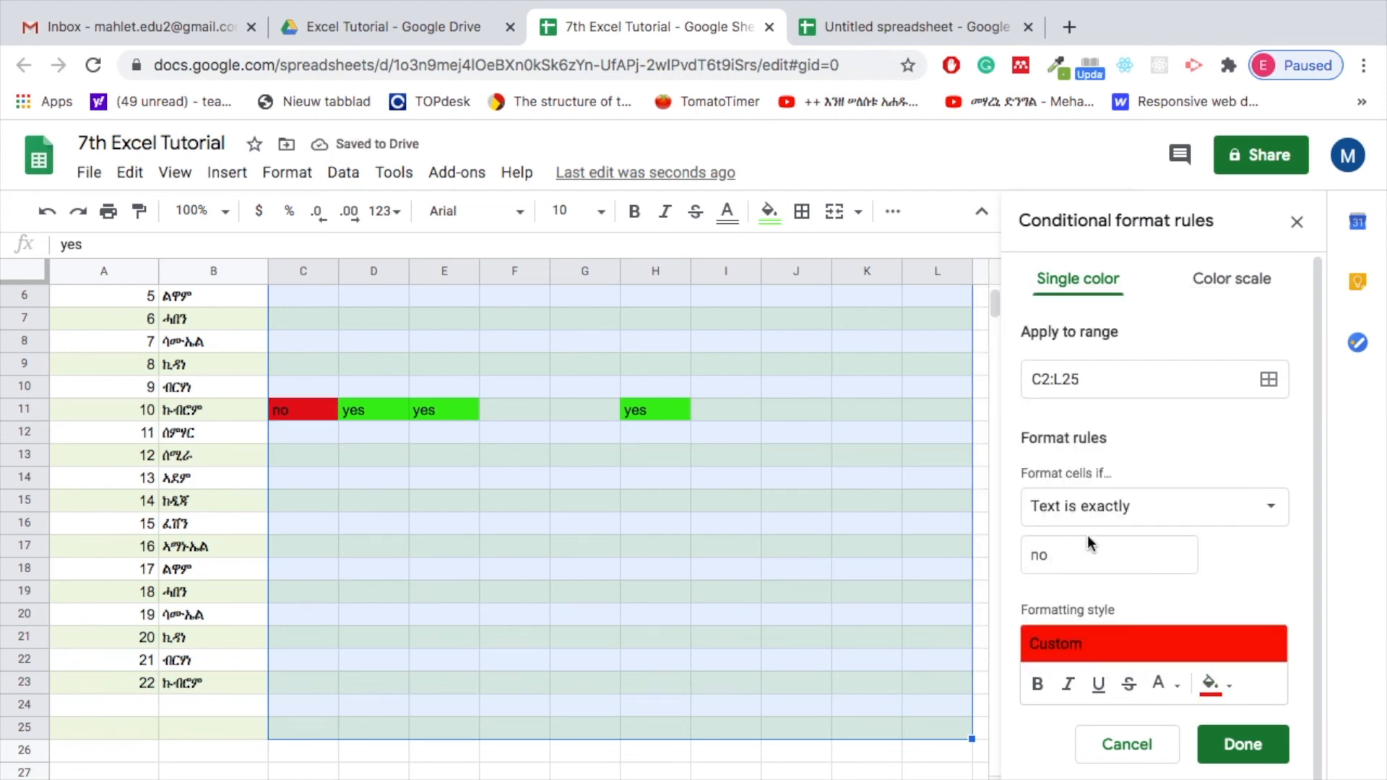
pyautogui.click(1150, 514)
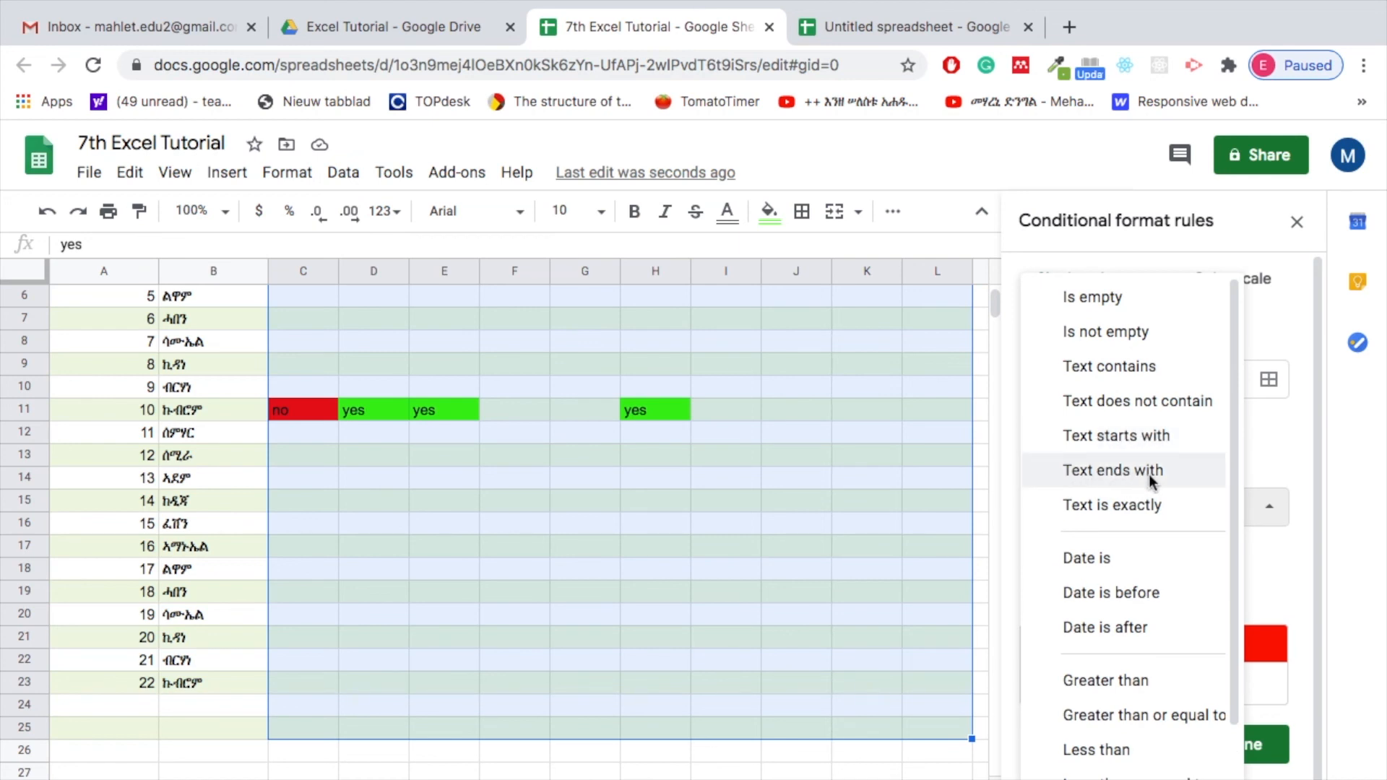
pyautogui.click(1151, 505)
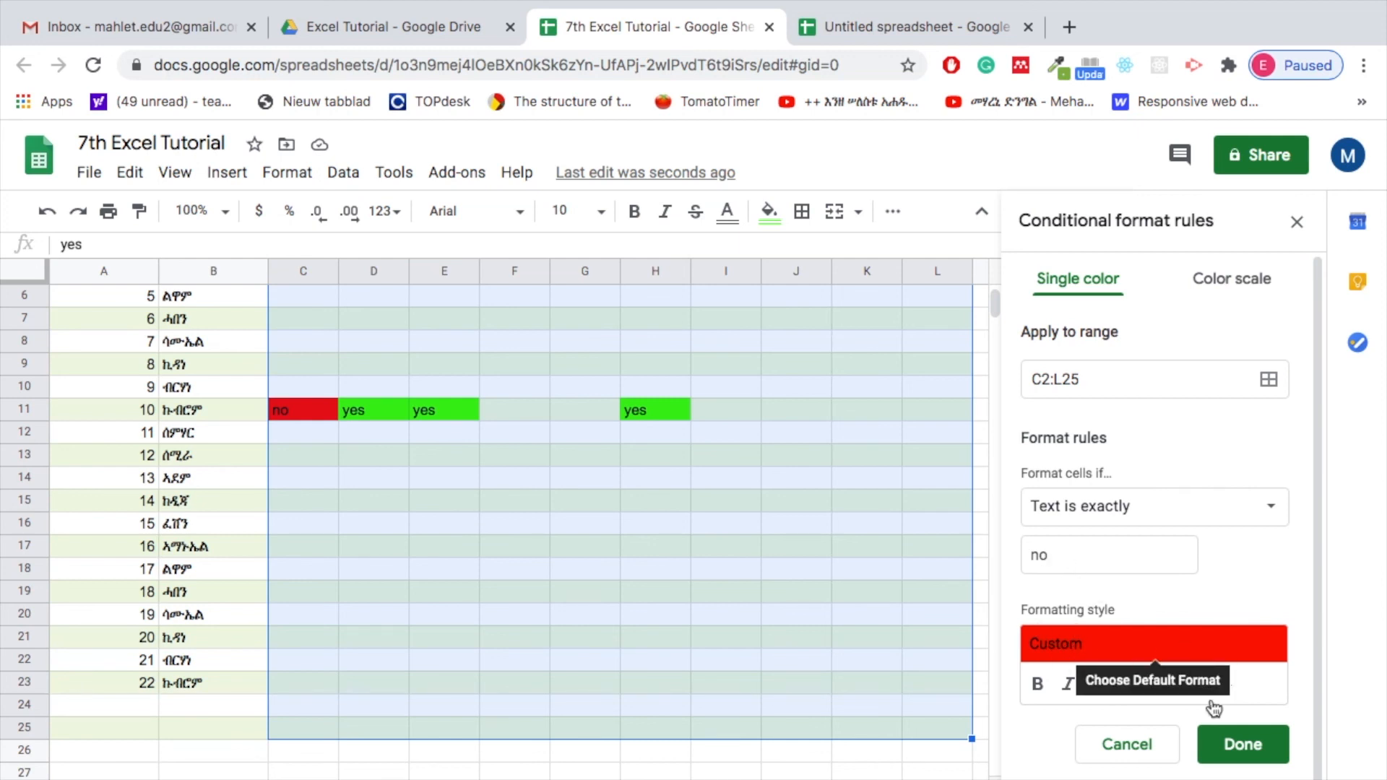
pyautogui.click(1243, 746)
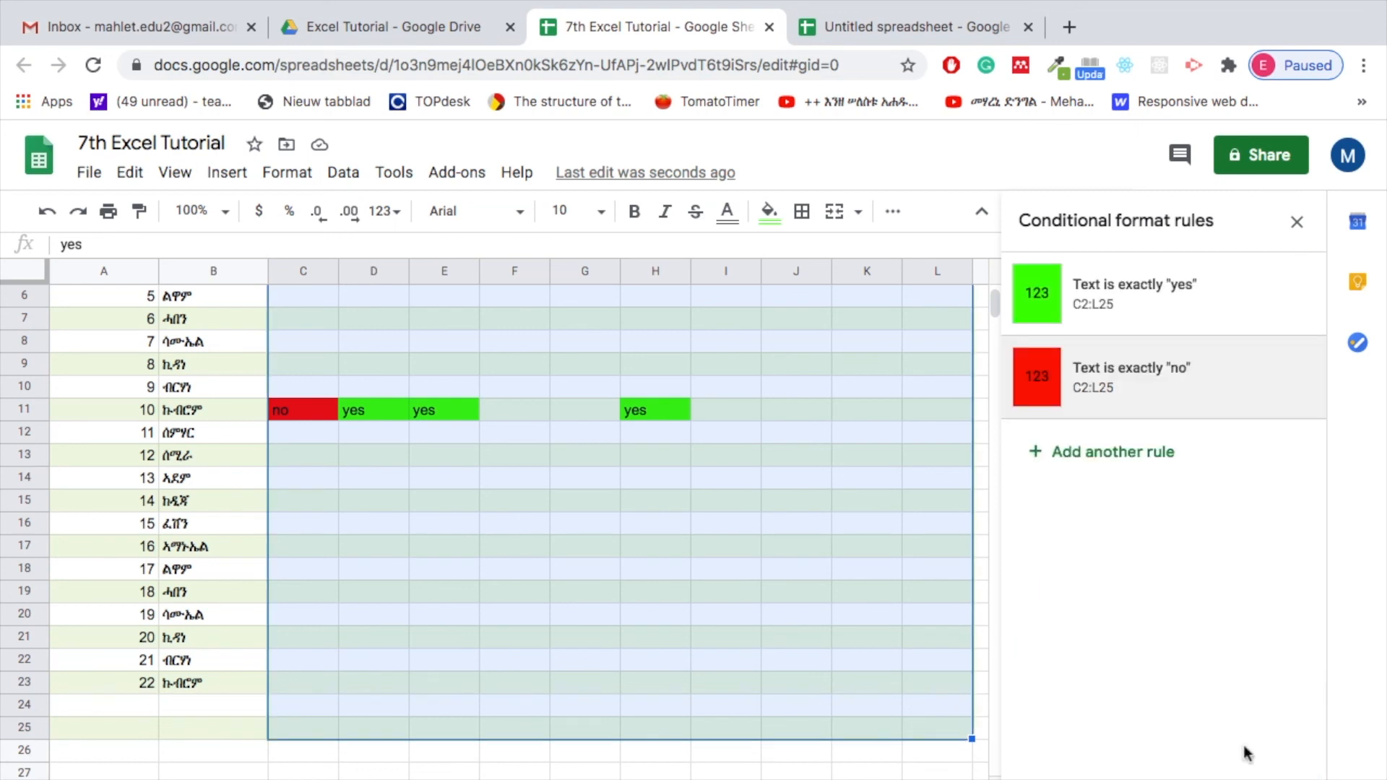
# Step: Enter no in cell K6 and yes in cell I15 to test both conditional formatting rules
pyautogui.click(734, 504)
pyautogui.scroll(4, 525, 475)
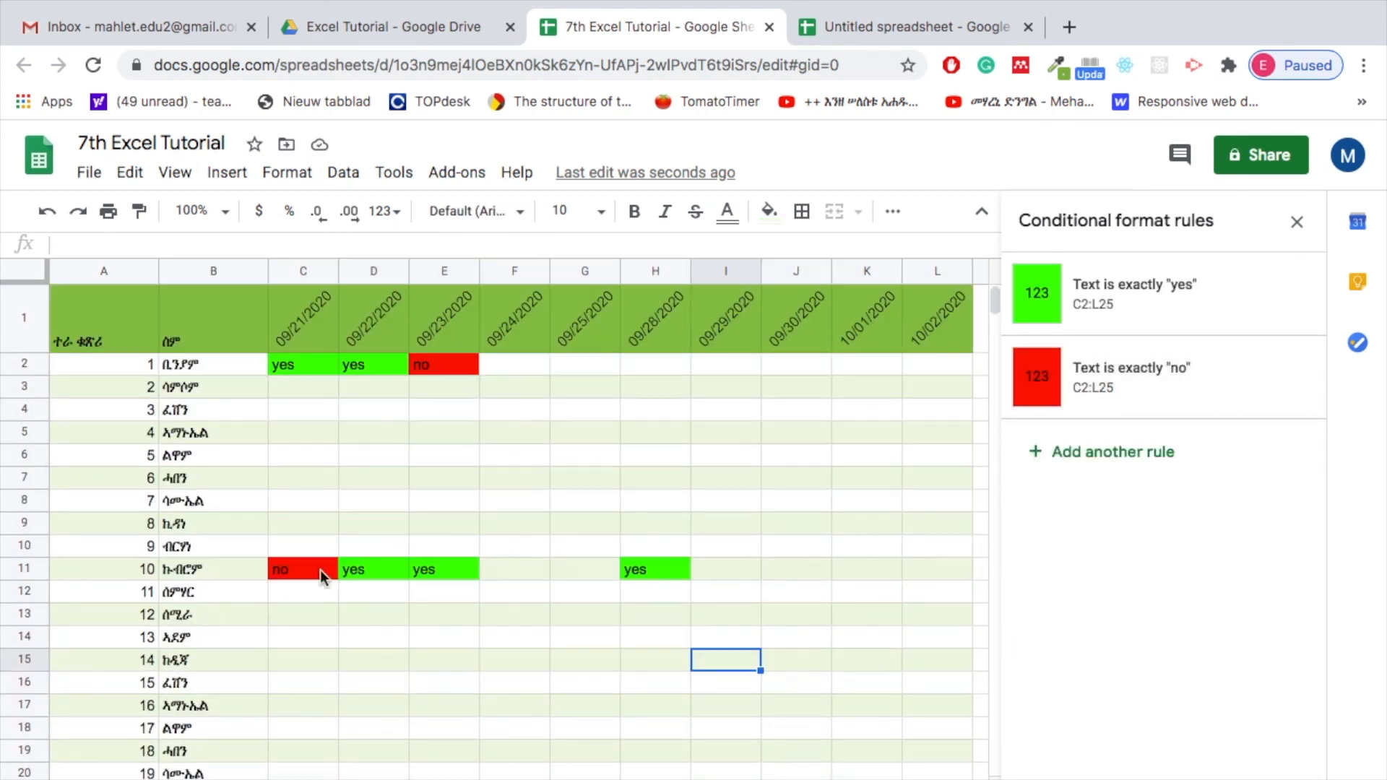
pyautogui.click(864, 456)
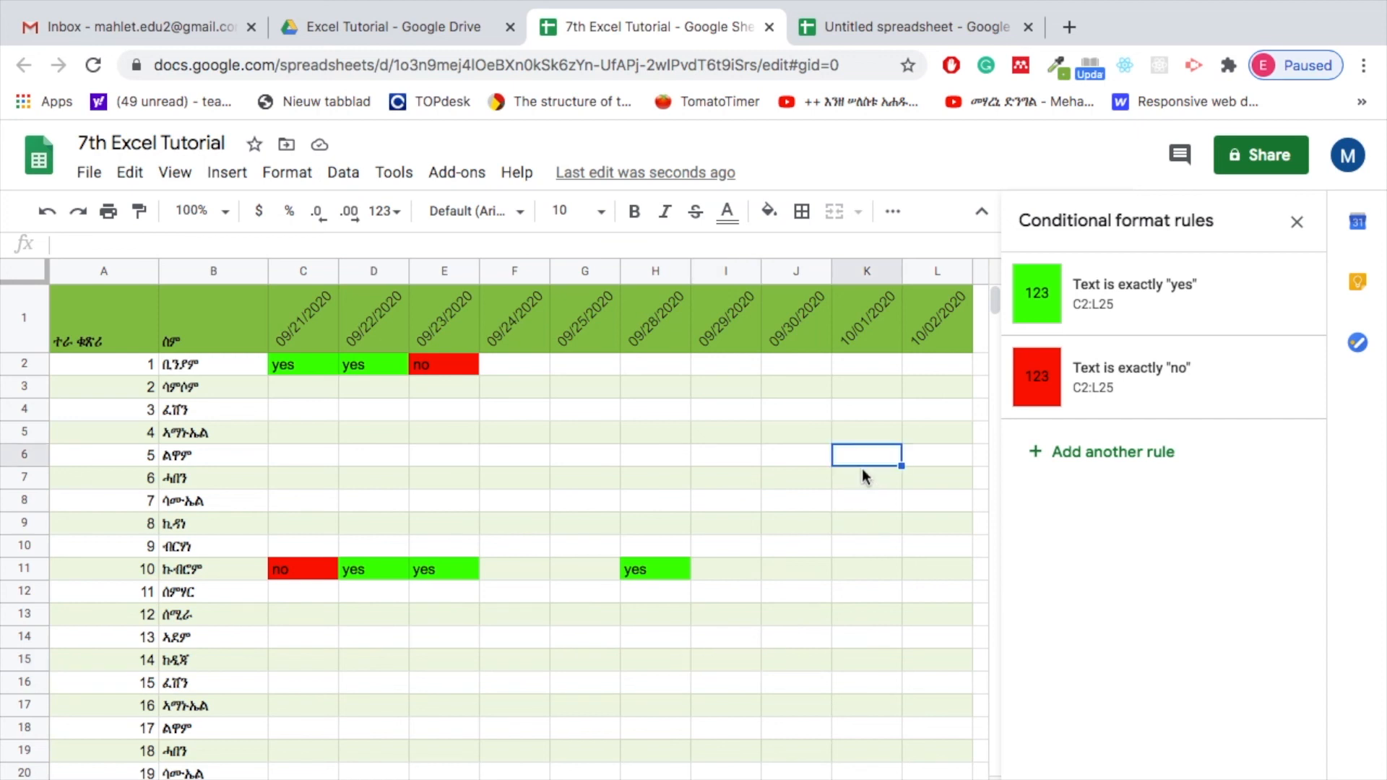
pyautogui.write('no')
pyautogui.click(932, 458)
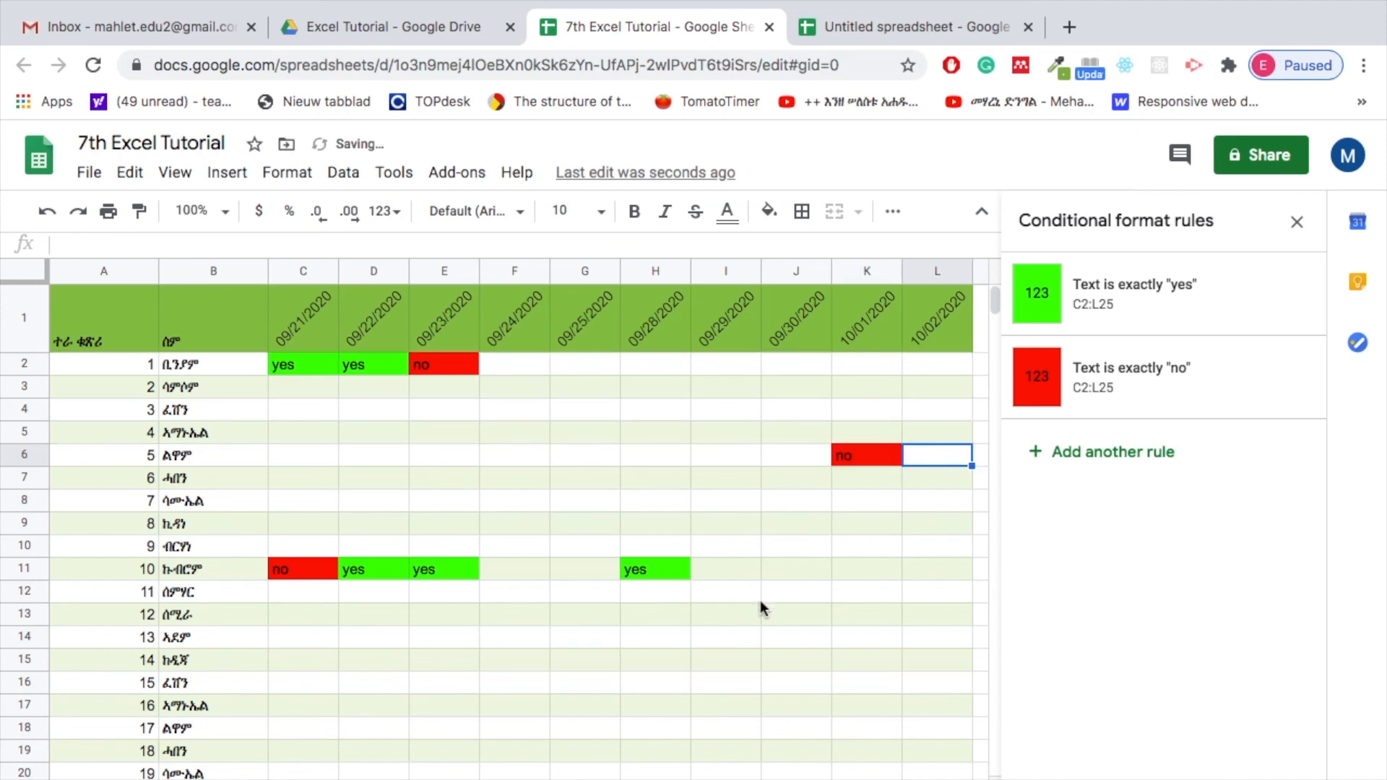
pyautogui.click(724, 666)
pyautogui.write('yes')
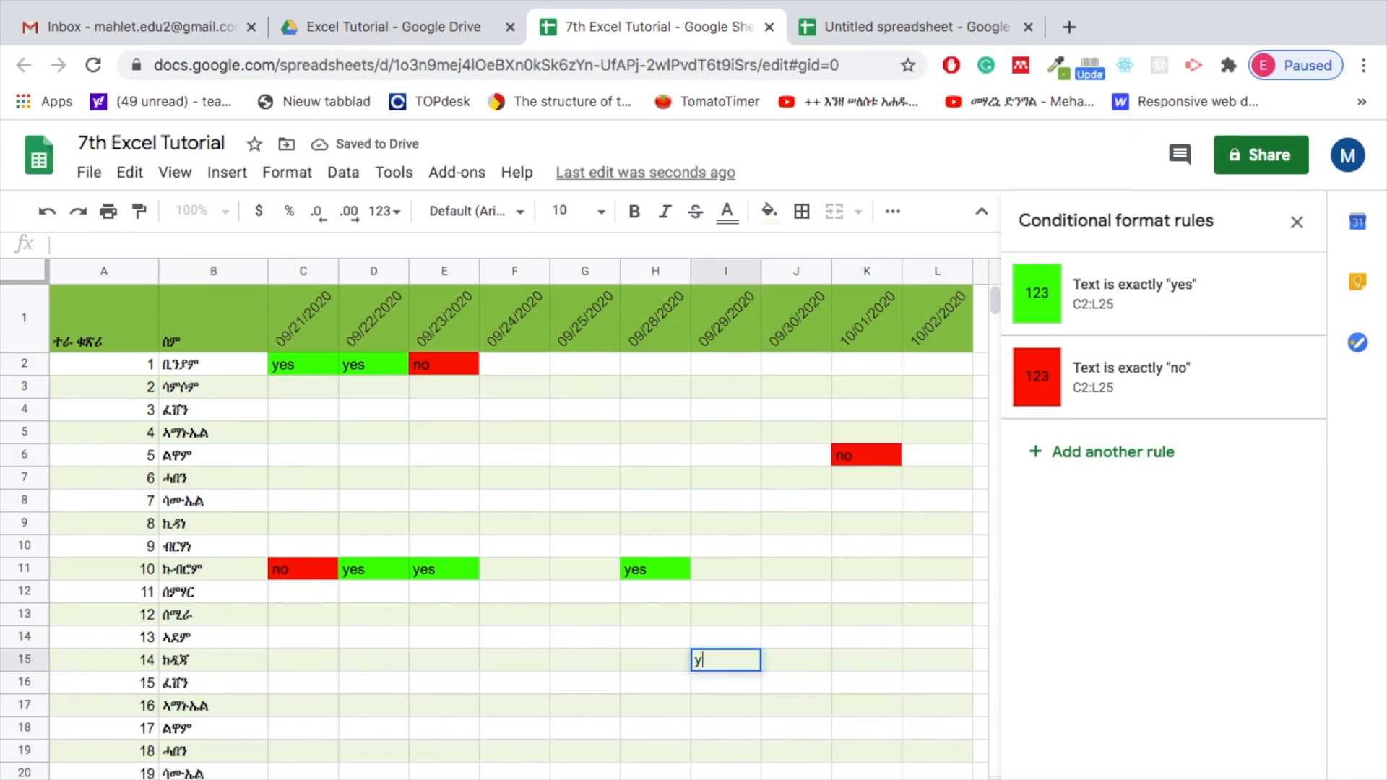
pyautogui.click(838, 708)
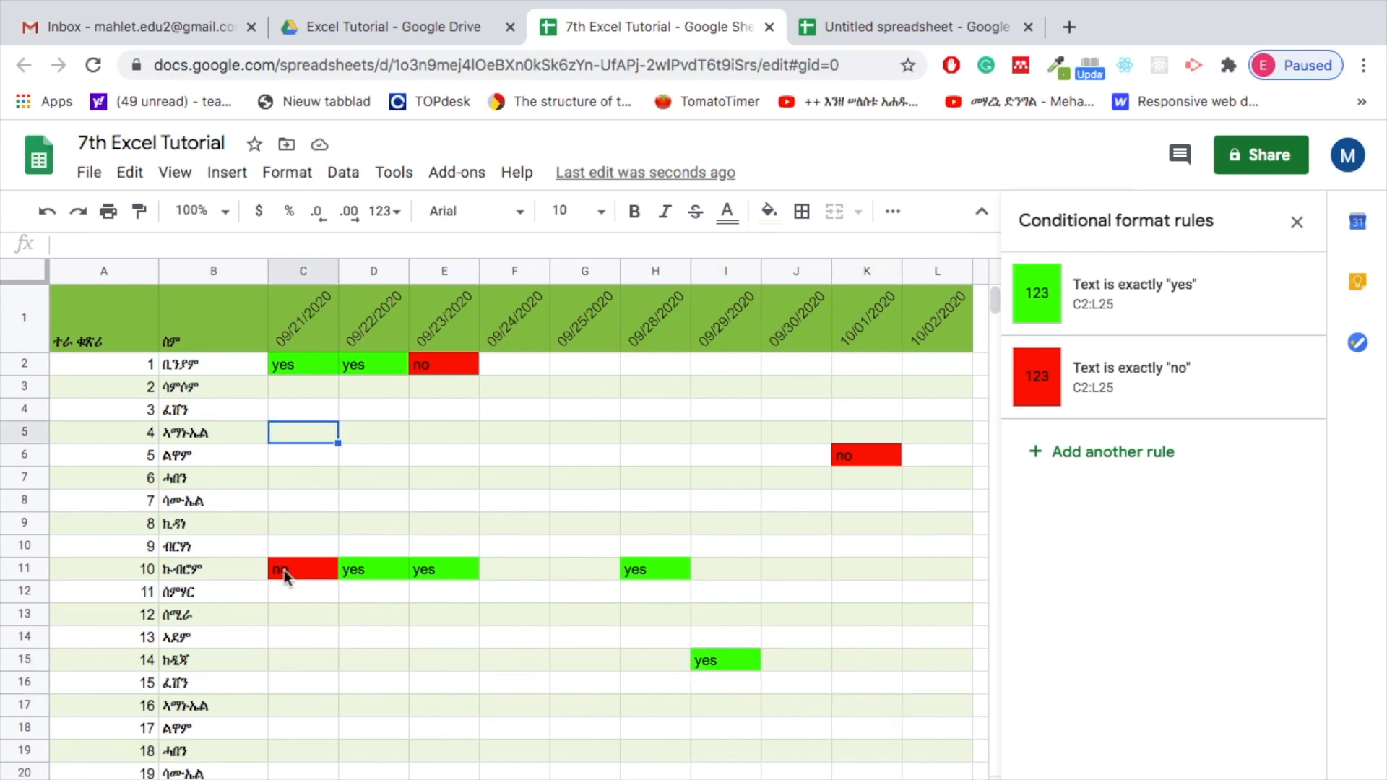
pyautogui.moveTo(286, 576); pyautogui.dragTo(948, 571)
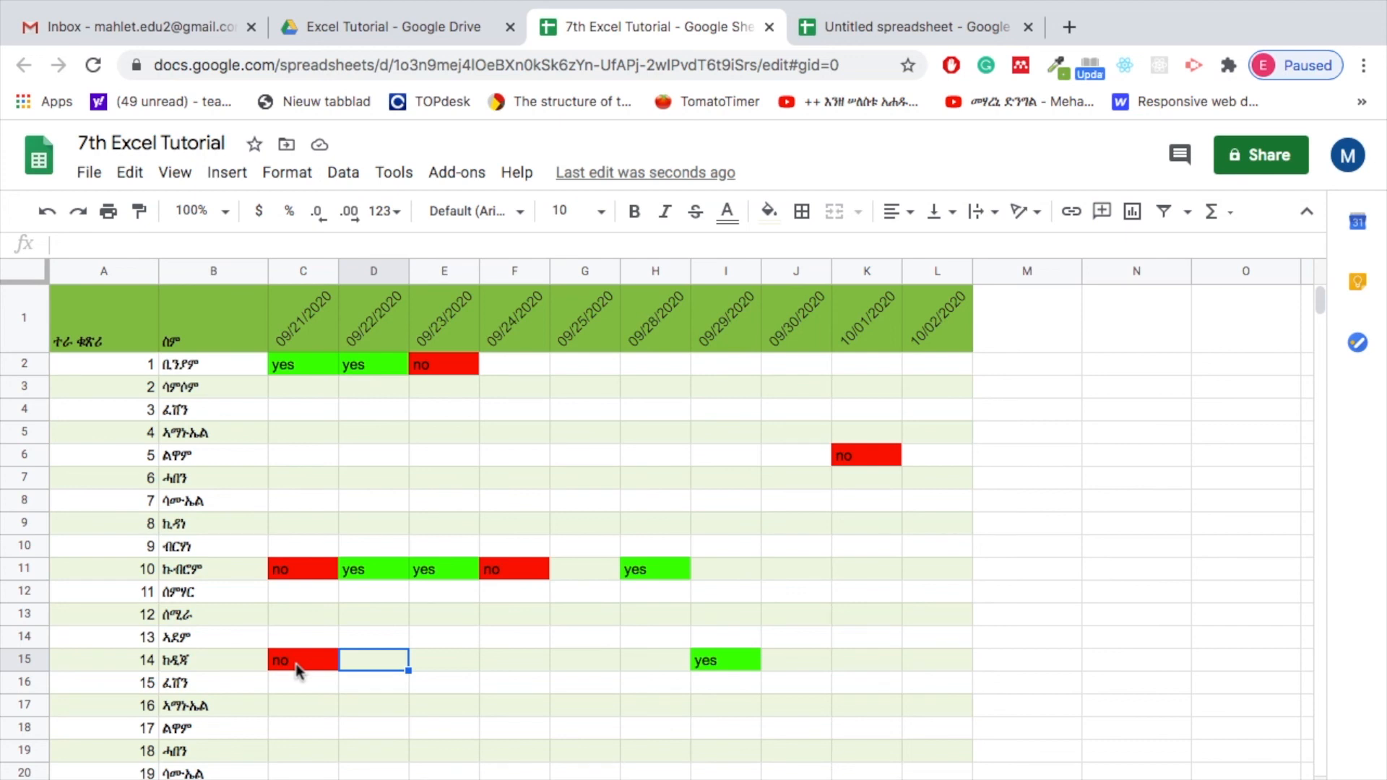
# Step: Make the header row A1:L1 bold
pyautogui.moveTo(101, 318); pyautogui.dragTo(939, 318)
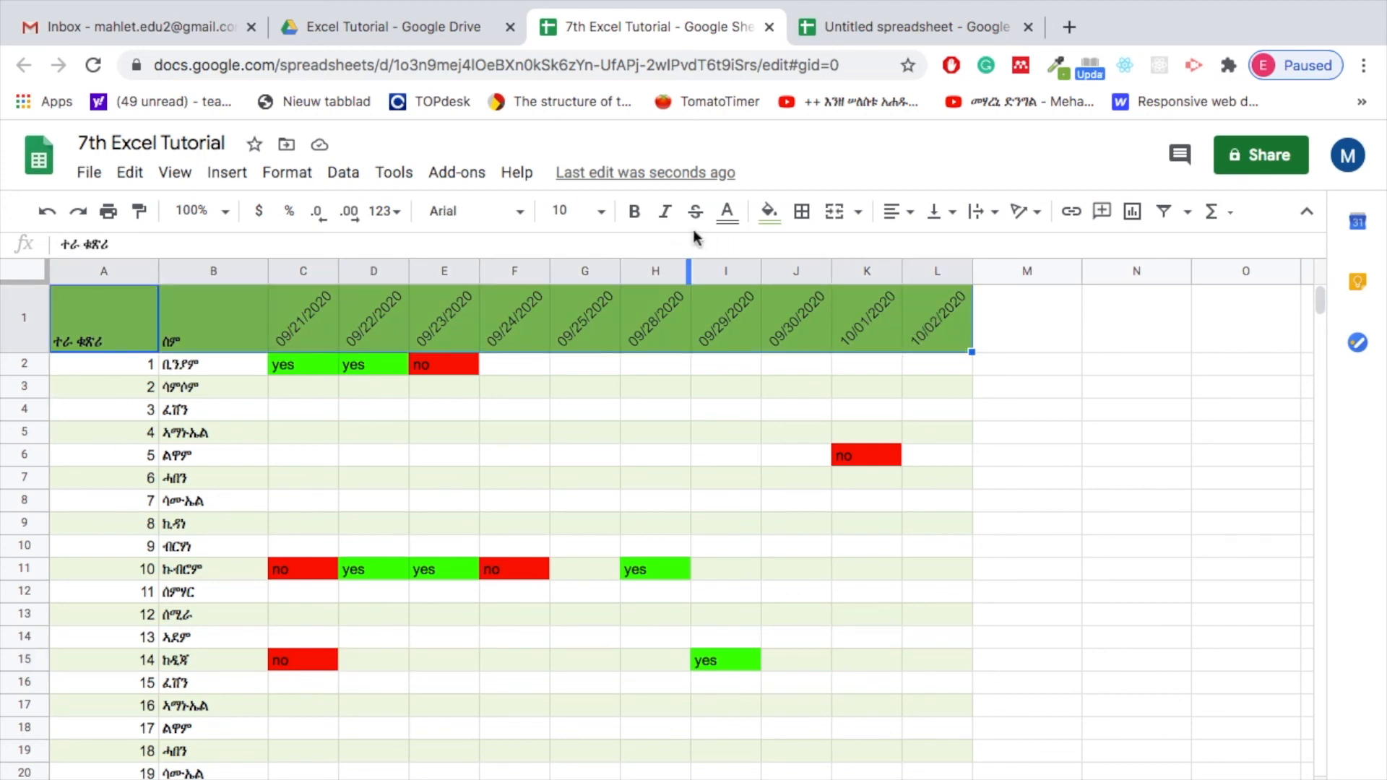
pyautogui.click(635, 211)
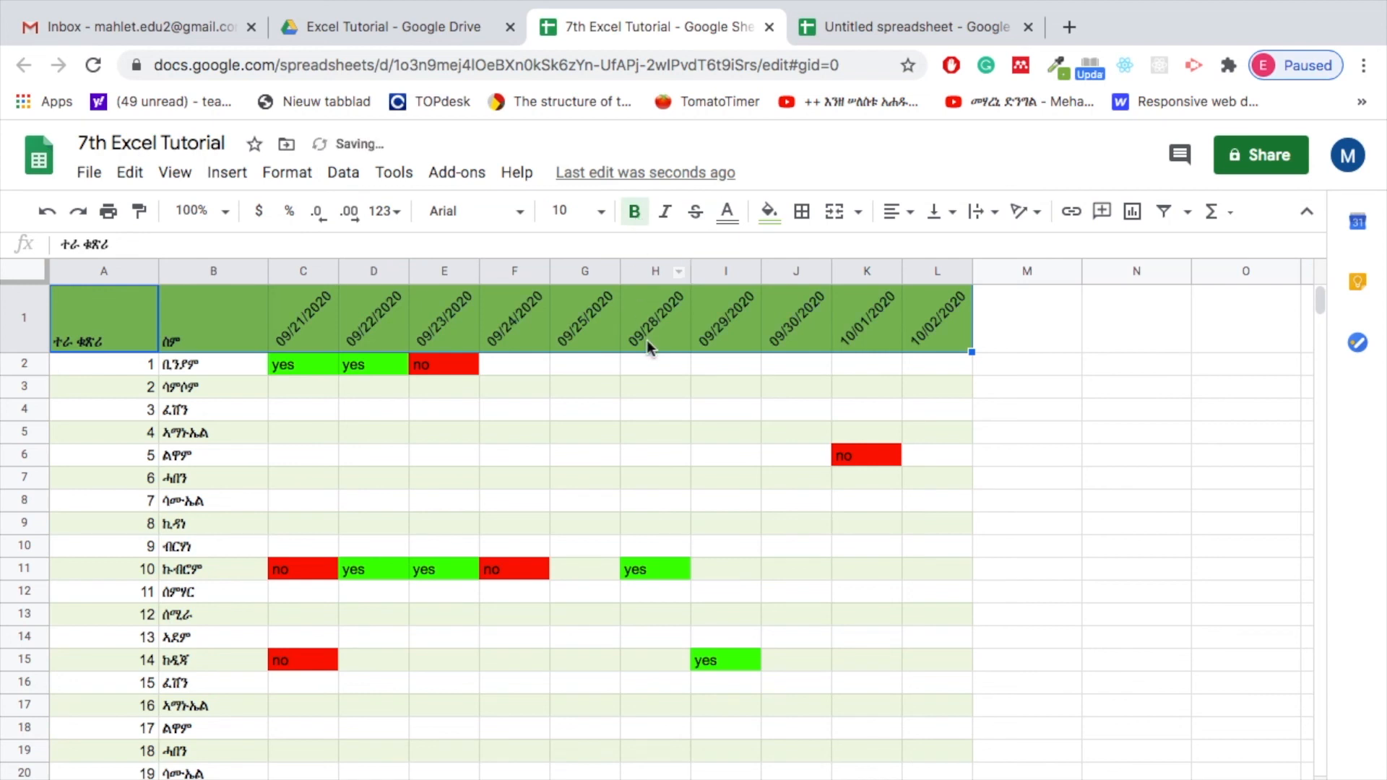